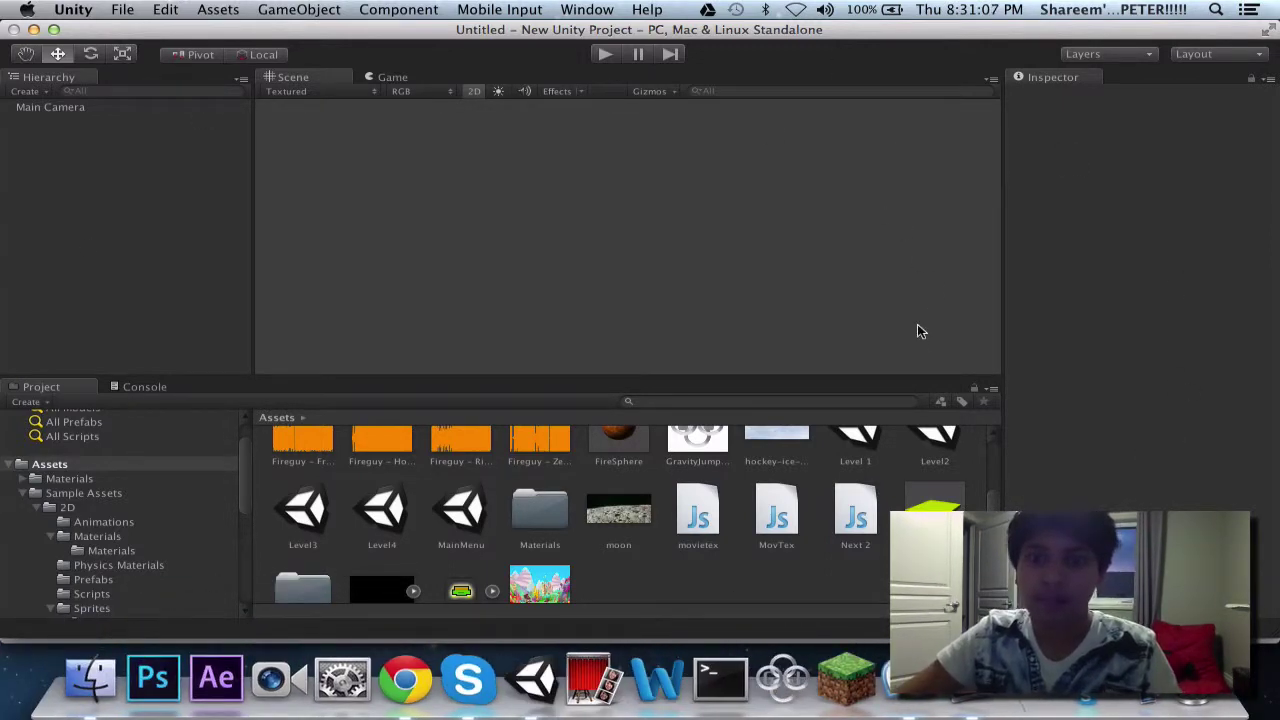
- Find movietex.js in the Project Assets grid and open it in MonoDevelop
left_click(95, 673)
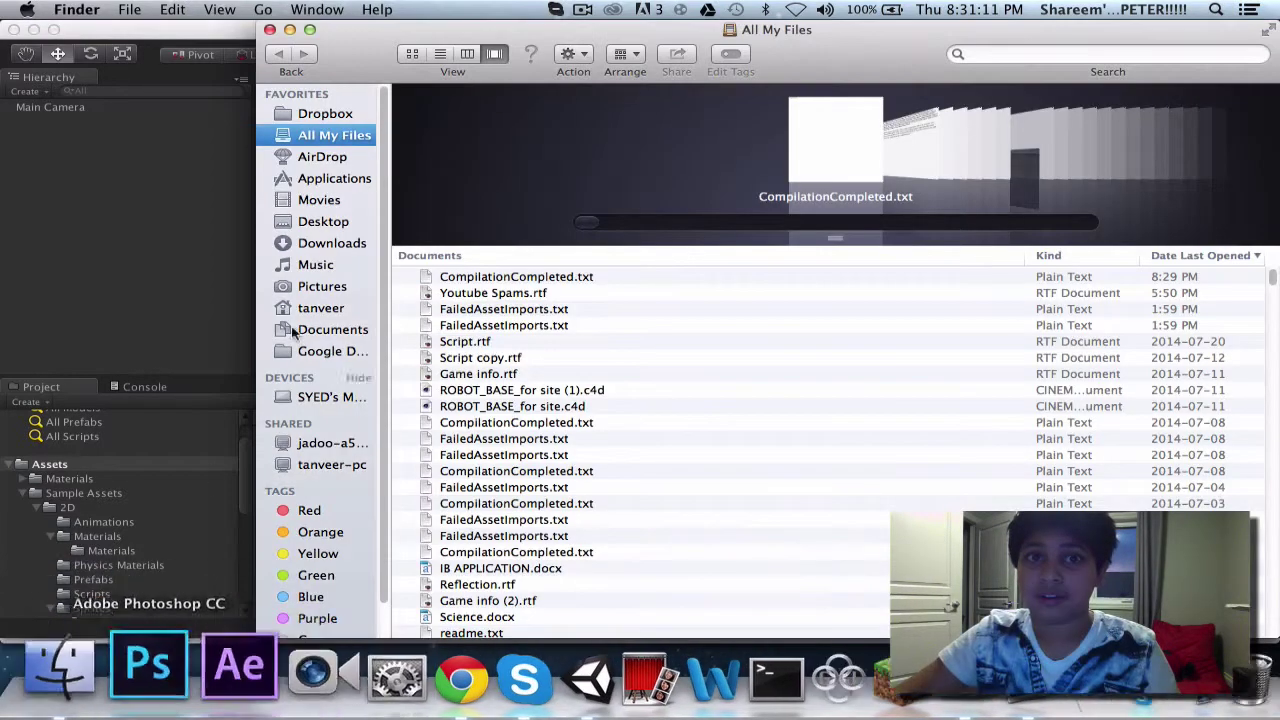
left_click(582, 9)
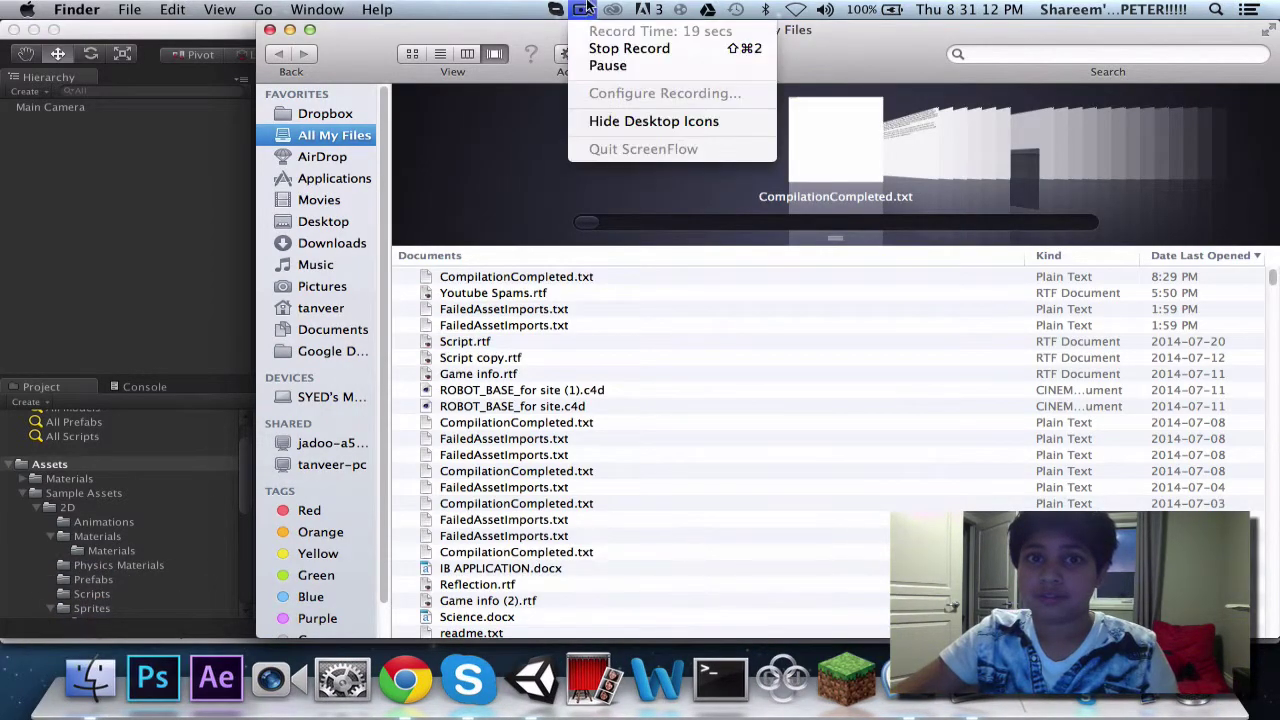
left_click(615, 48)
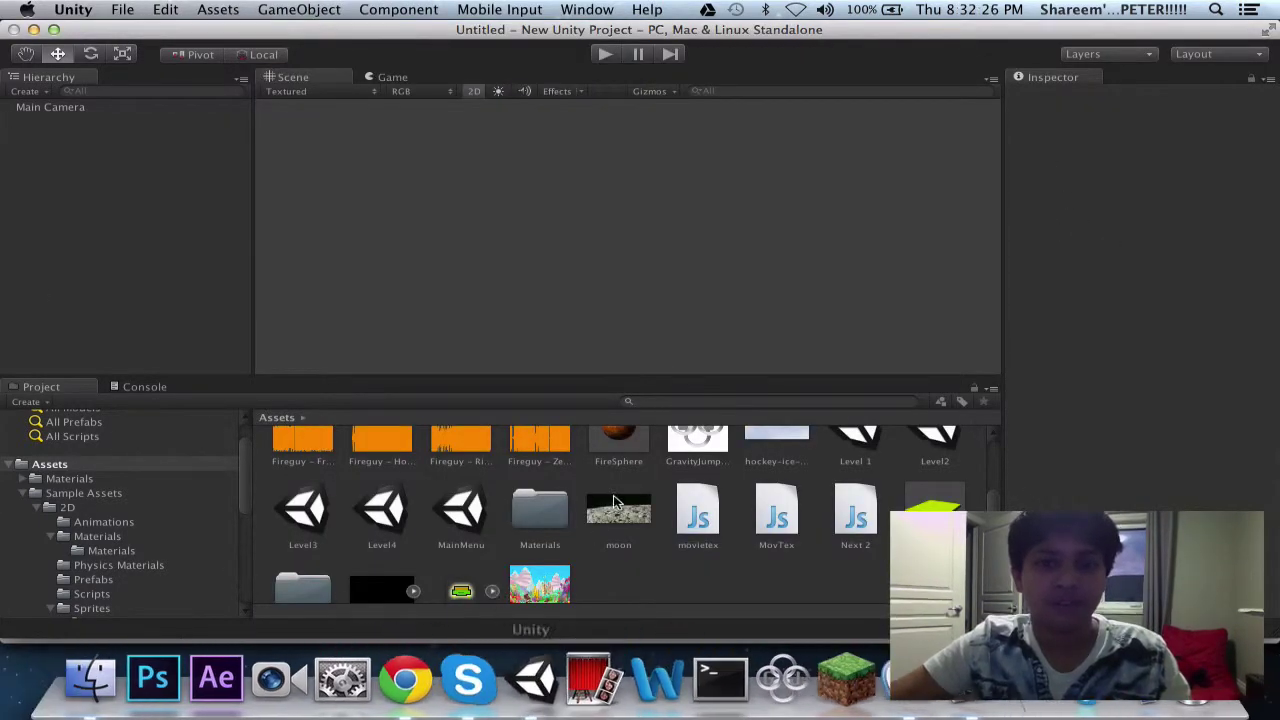
scroll(617, 507, "up", 2)
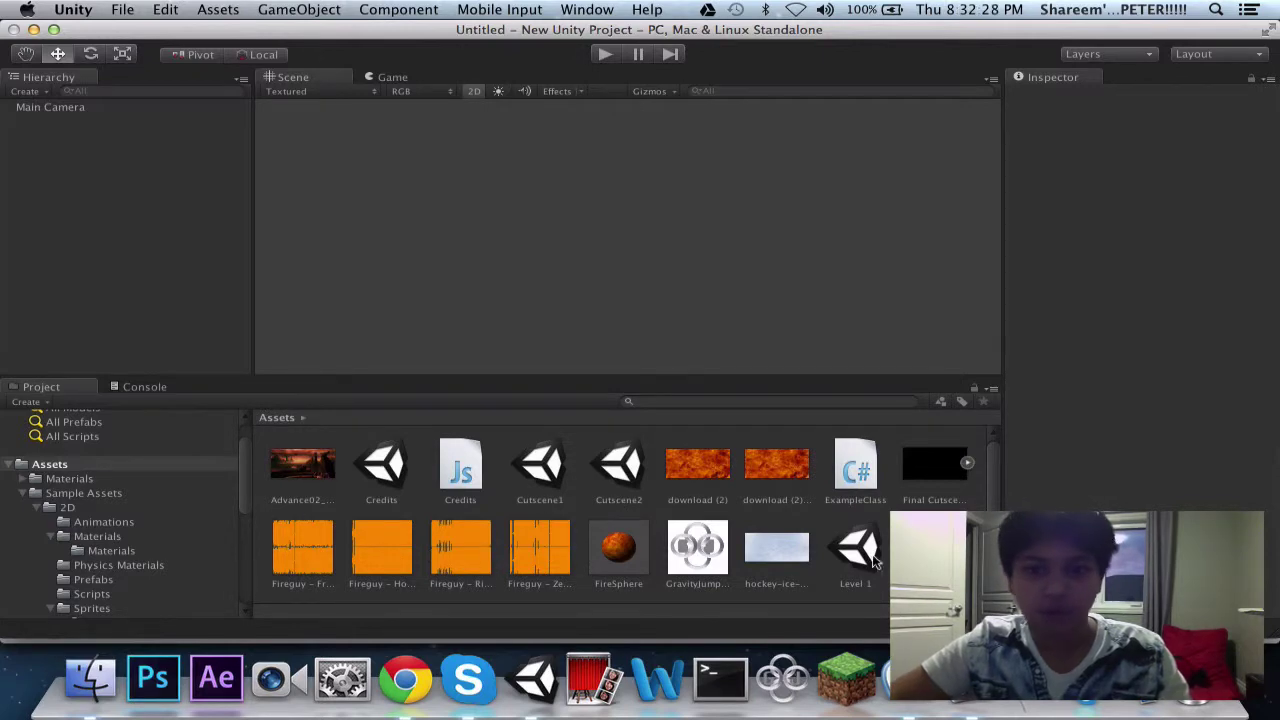
scroll(880, 553, "down", 3)
scroll(887, 553, "up", 3)
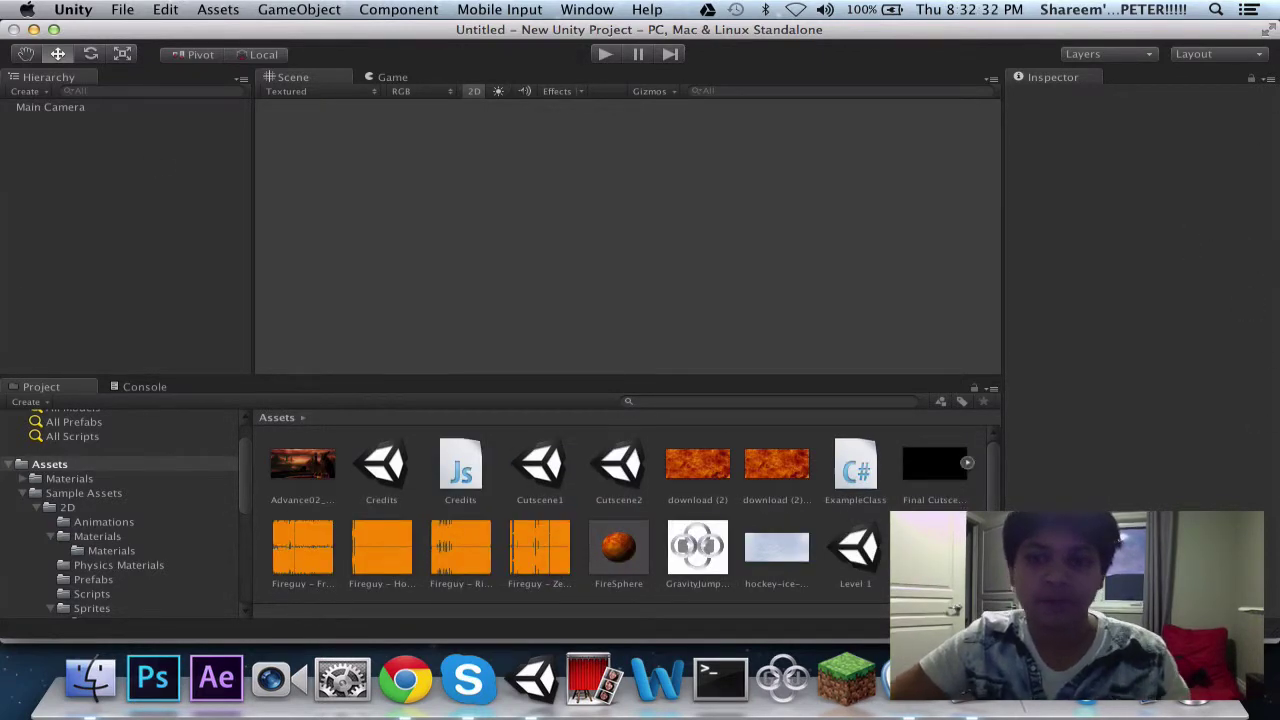
scroll(418, 615, "down", 3)
scroll(660, 432, "up", 3)
scroll(668, 445, "down", 3)
double_click(698, 470)
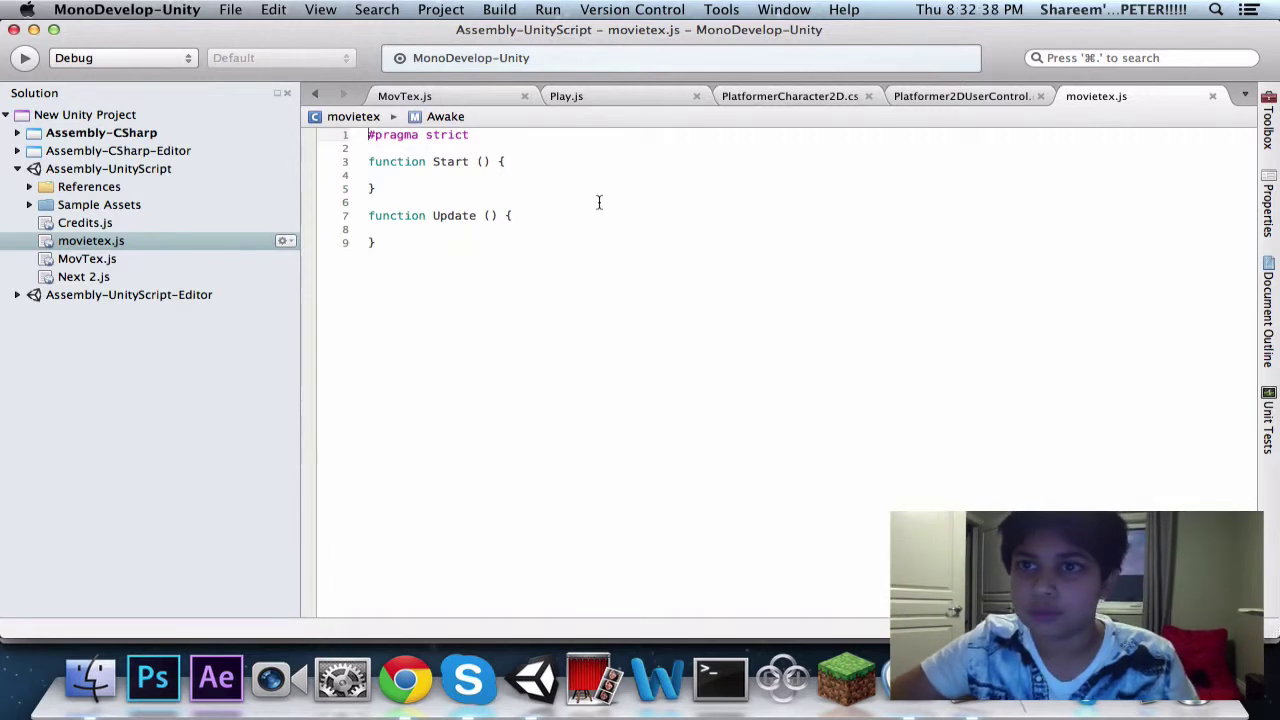
- Declare 'var movTex : MovieTexture;' below the pragma line, save, and delete the empty Update function
left_click(488, 138)
key("Return")
key("Return")
type("var")
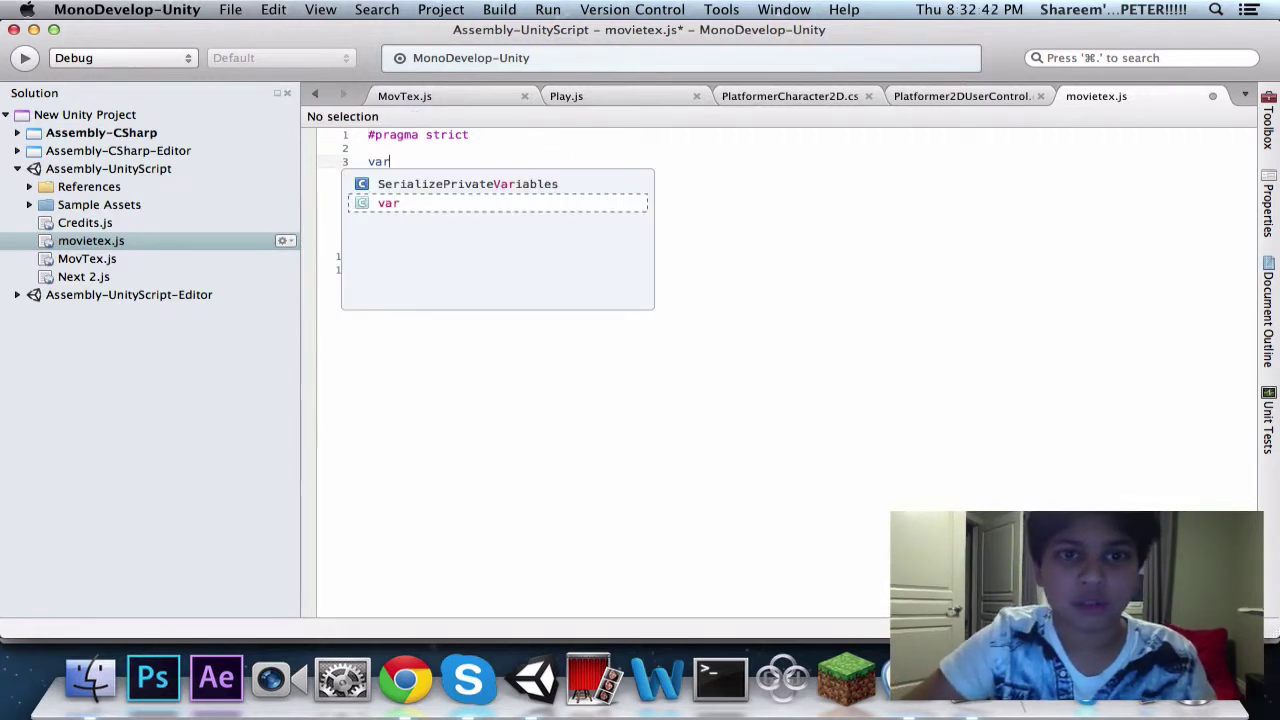
type(" mo")
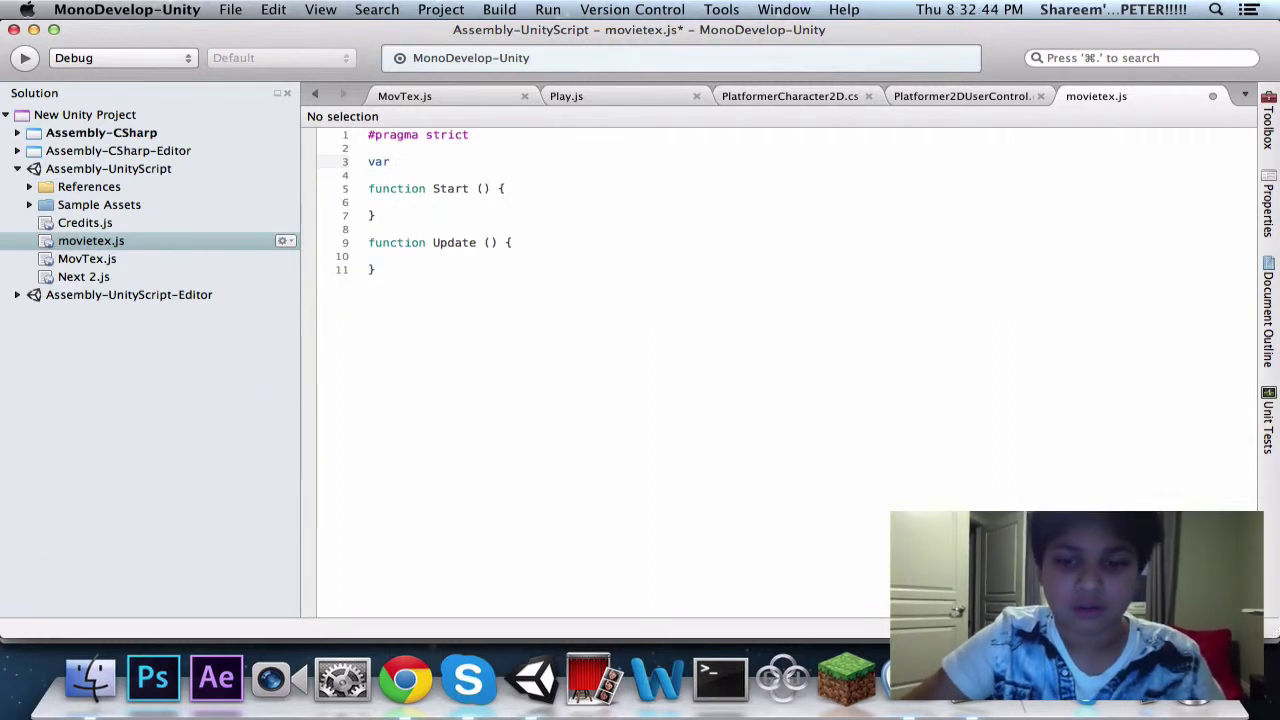
type("v")
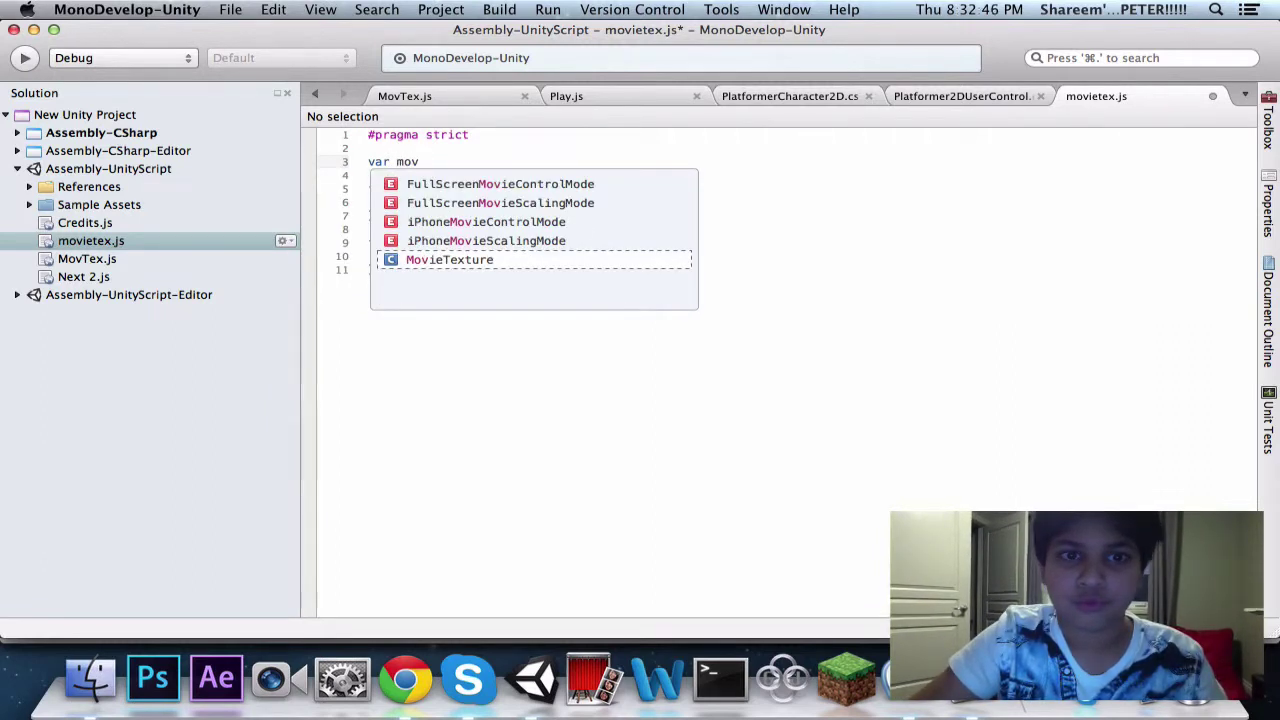
type("Tex")
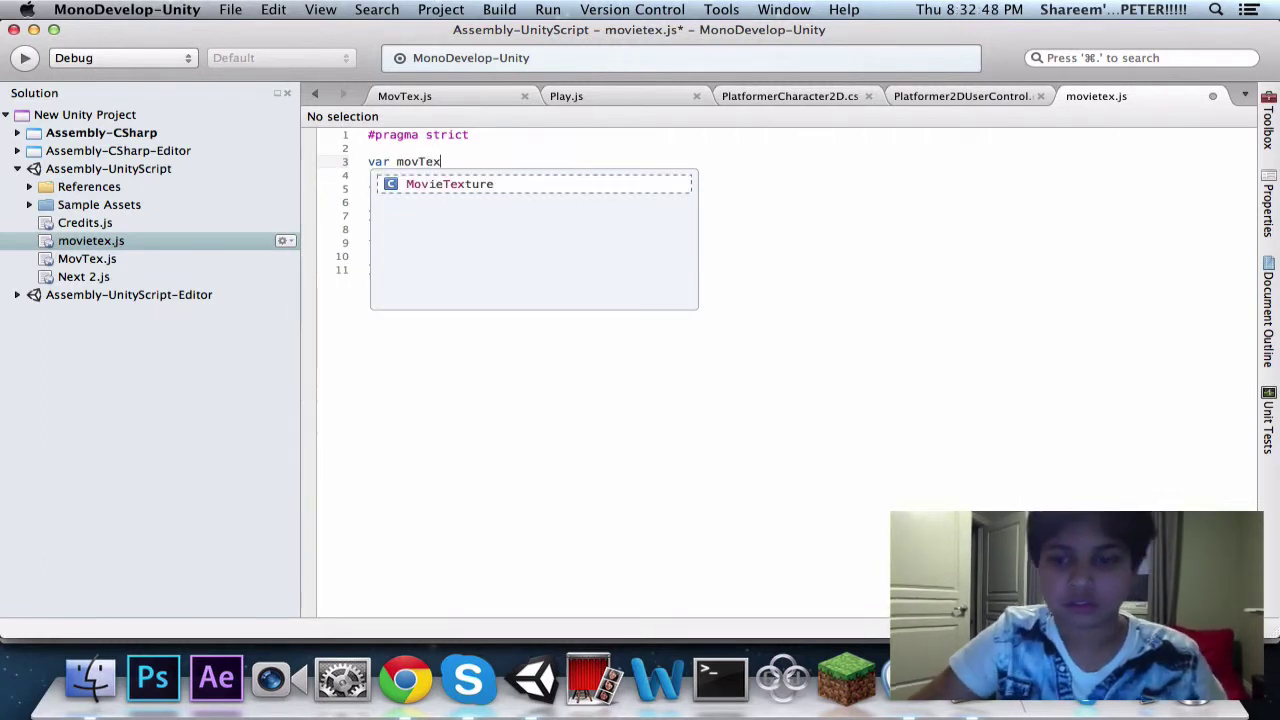
type(" : MovieTex")
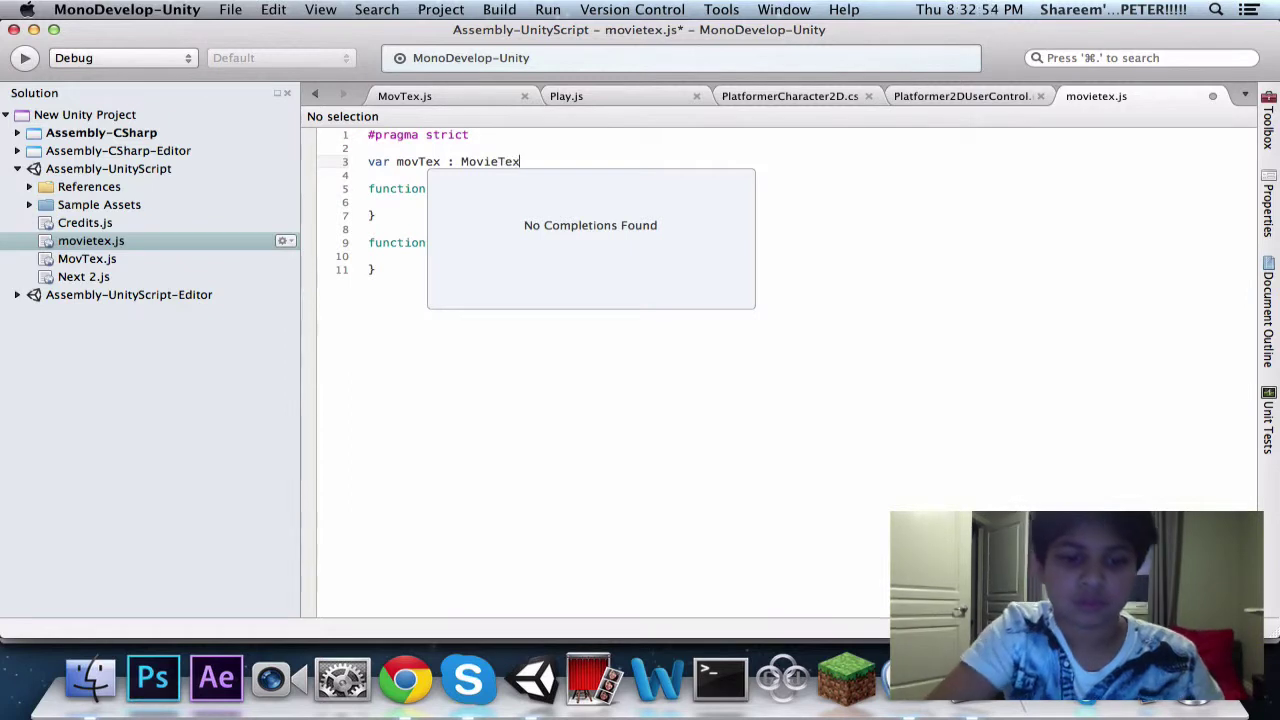
type("t")
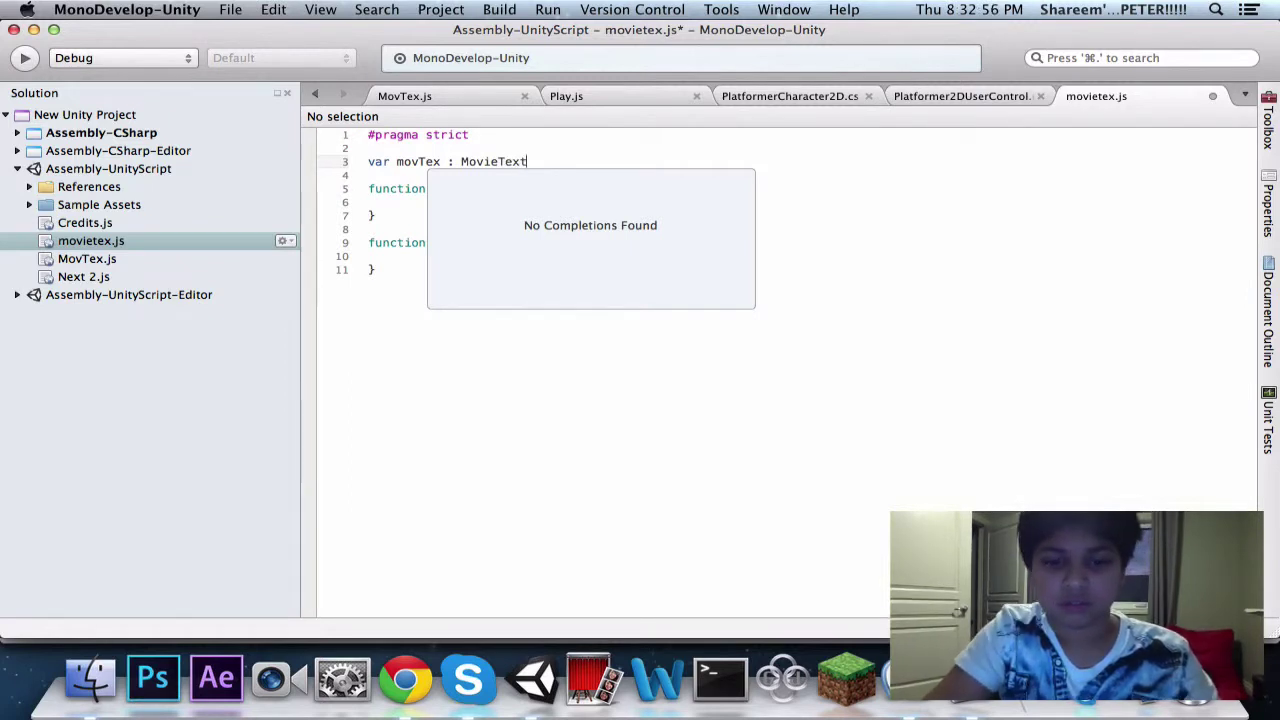
type("ure;")
key("super+s")
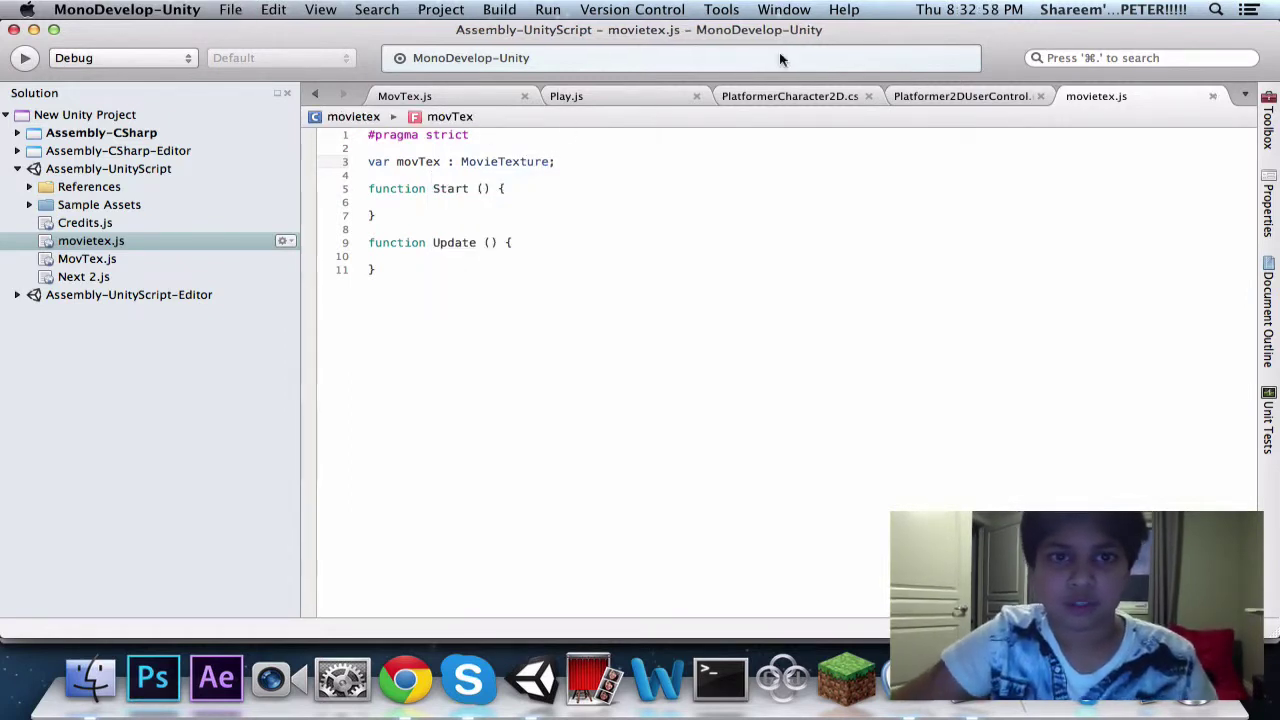
left_click_drag(370, 242, 410, 302)
key("BackSpace")
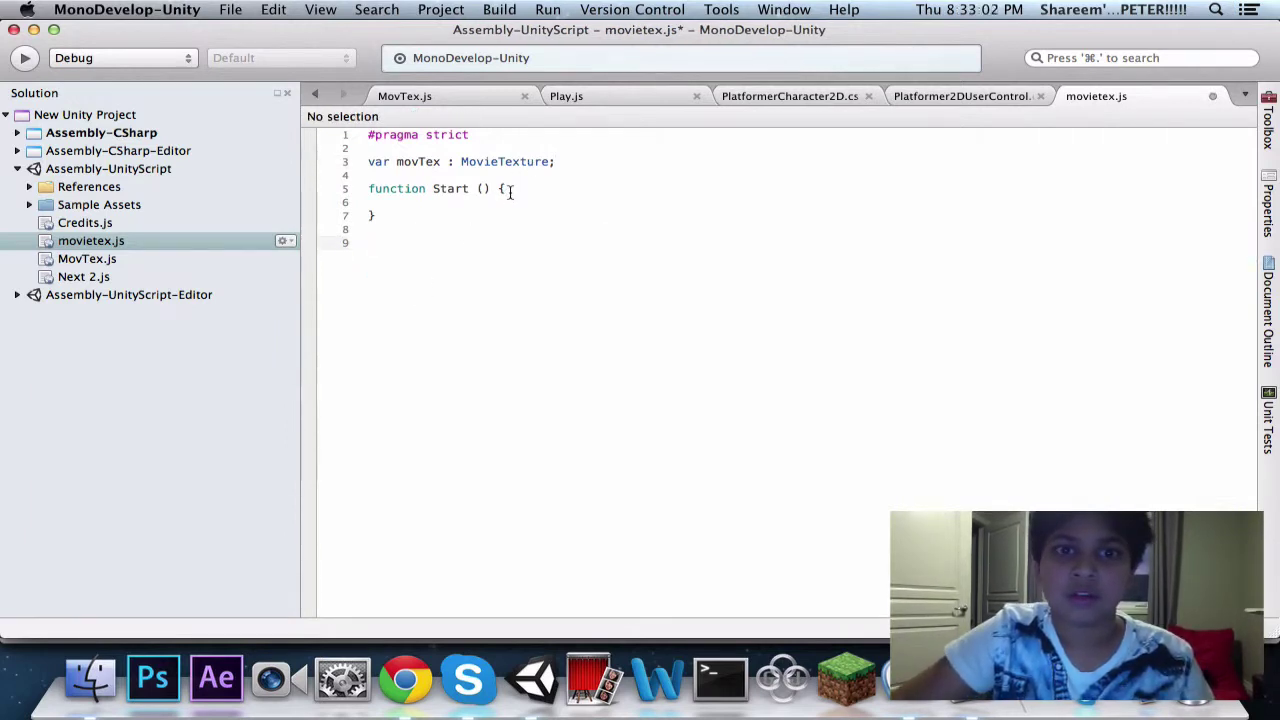
- Compare the movTex MovieTexture declaration against the reference MovTex.js script
left_click(474, 96)
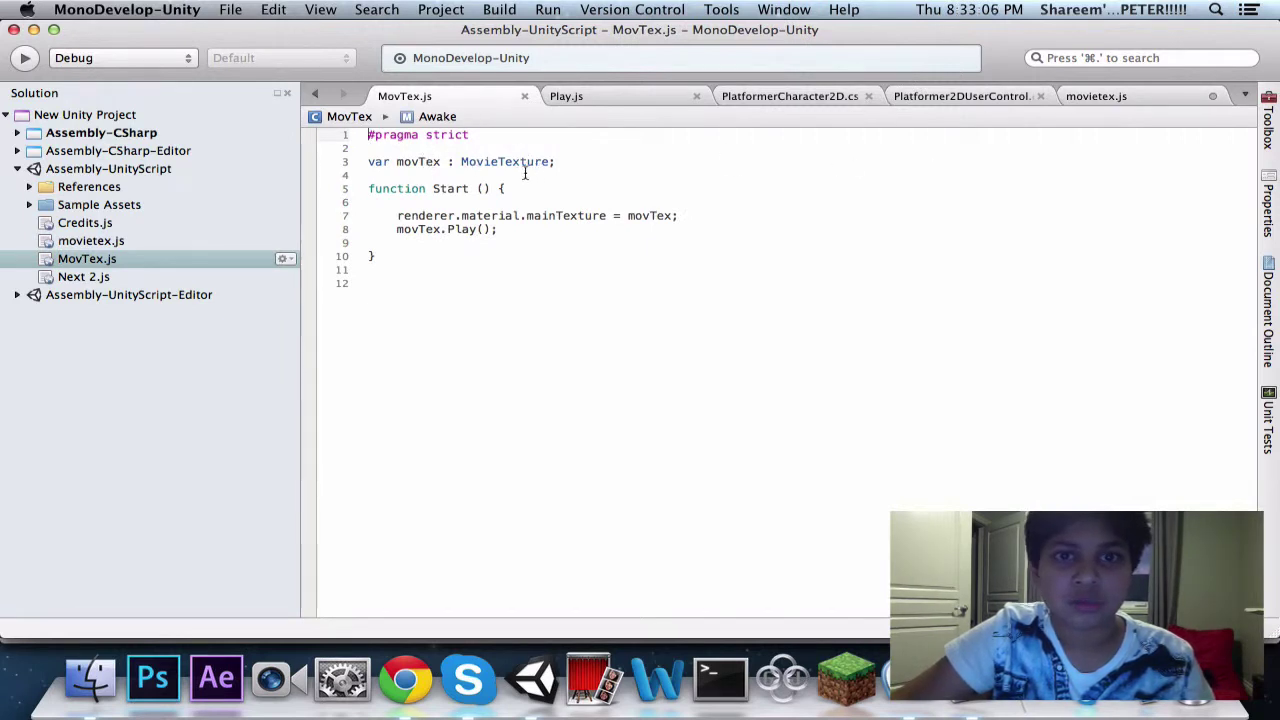
left_click(1146, 95)
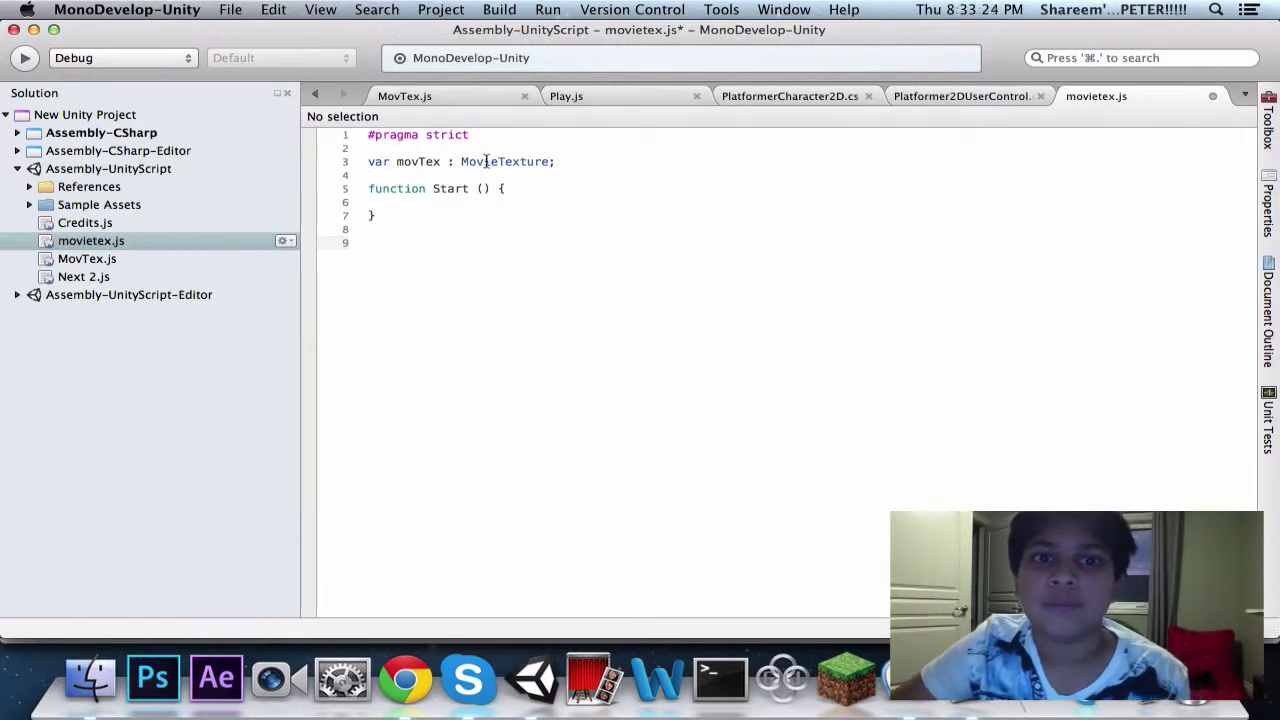
left_click_drag(456, 162, 549, 161)
left_click(549, 161)
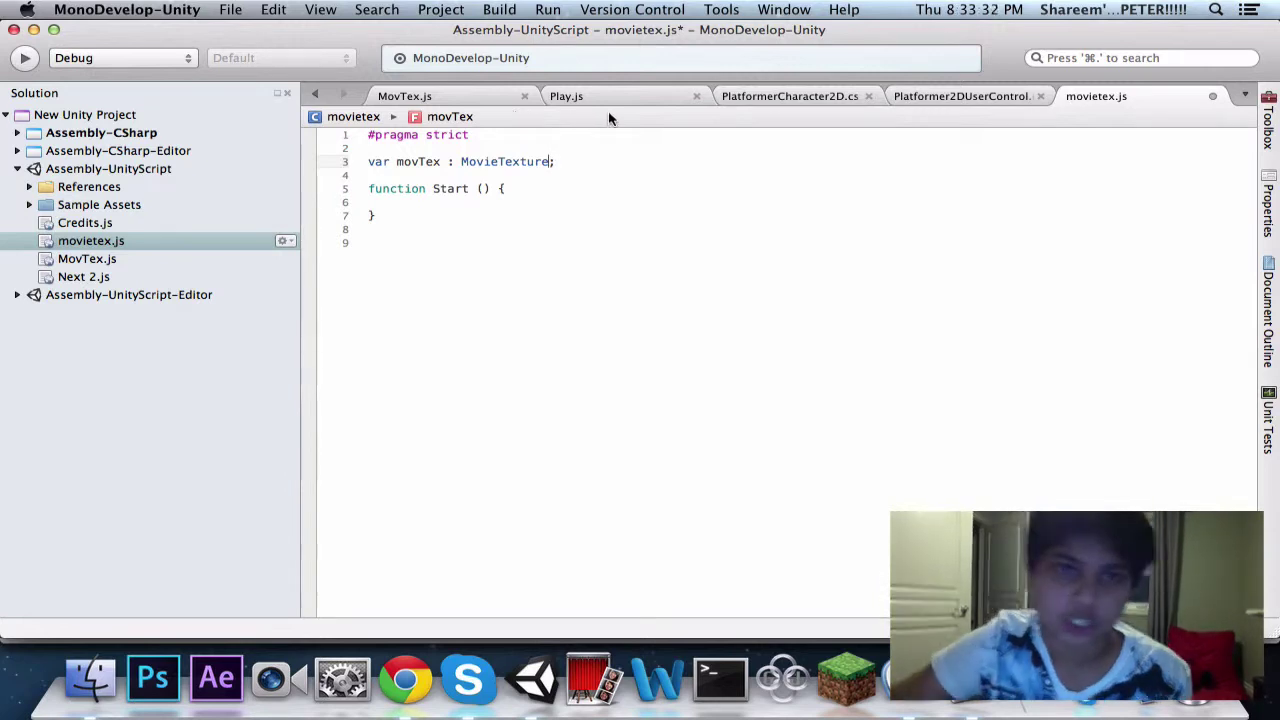
left_click(473, 99)
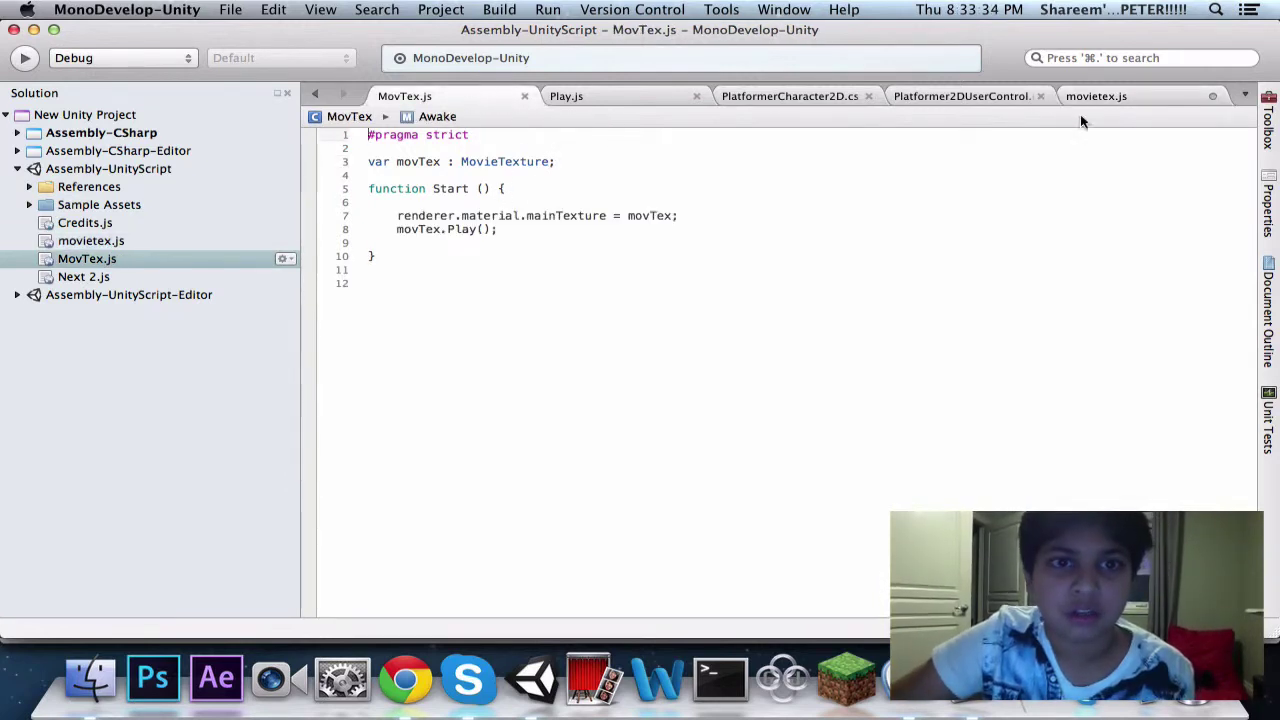
left_click(1137, 99)
- Add blank lines inside movietex.js's Start function, checking MovTex.js for reference
left_click(510, 189)
key("Return")
key("Return")
type("ren")
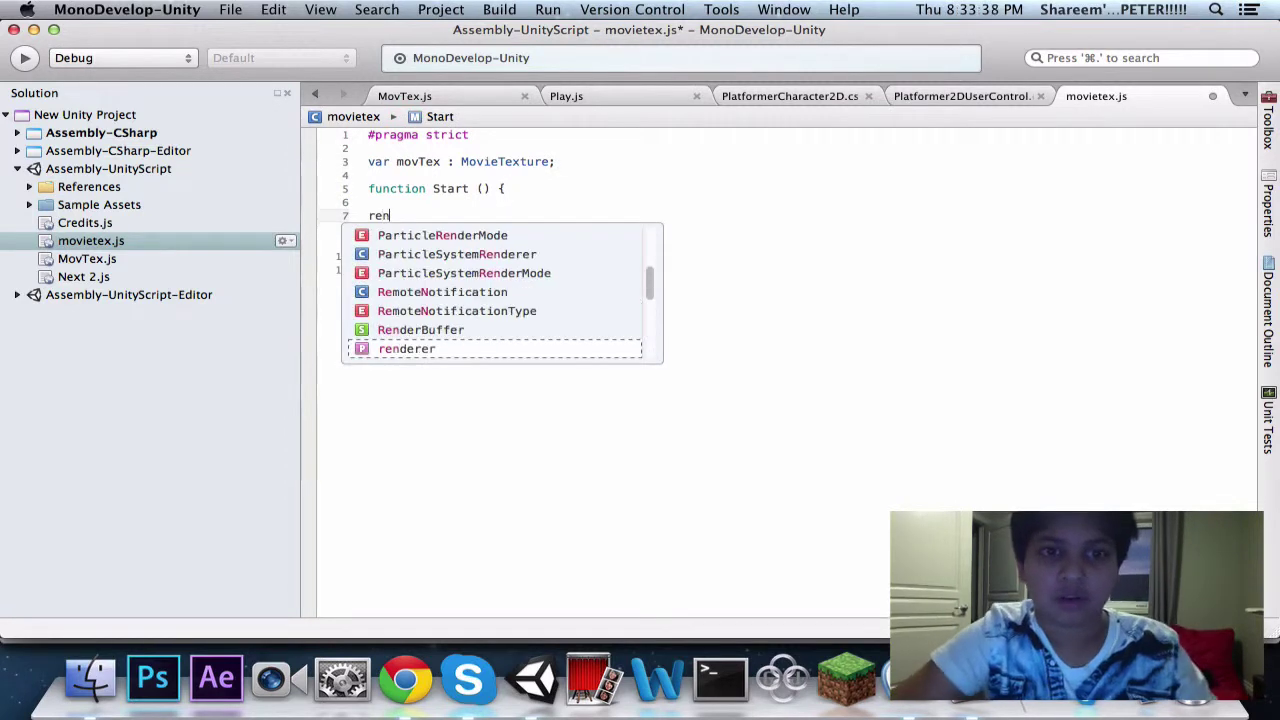
key("BackSpace")
key("BackSpace")
left_click(403, 95)
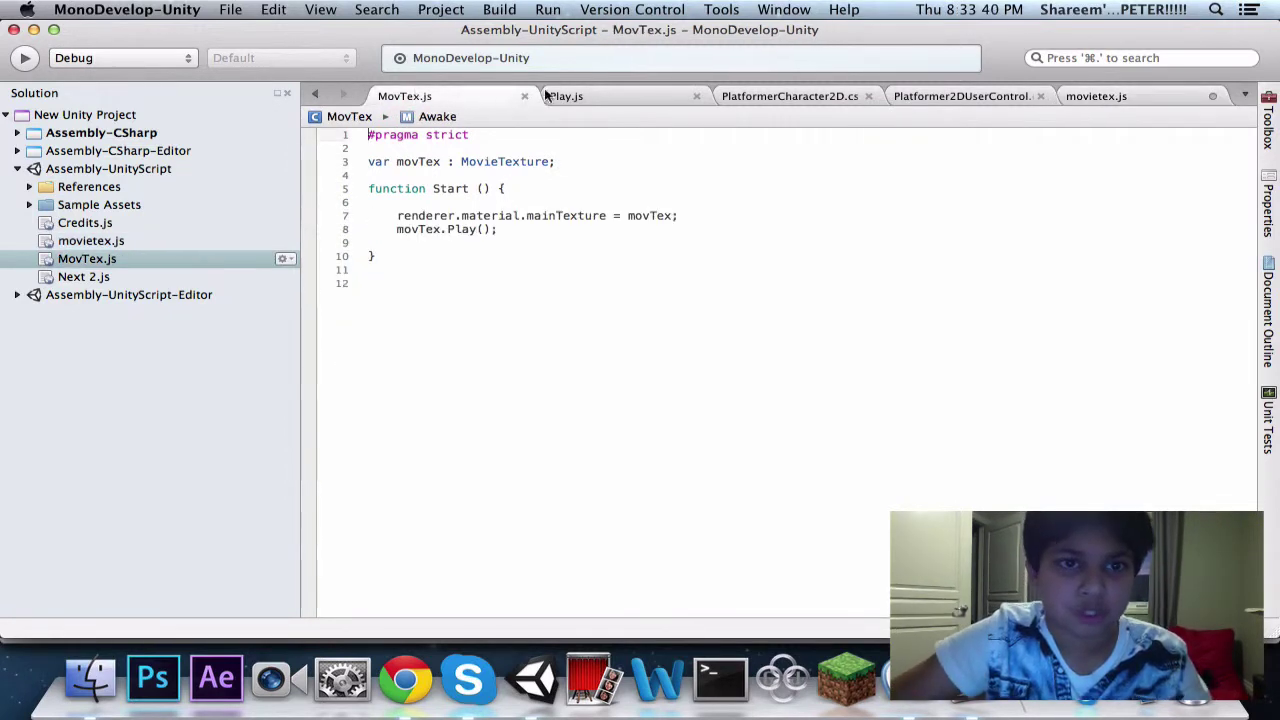
left_click(1105, 95)
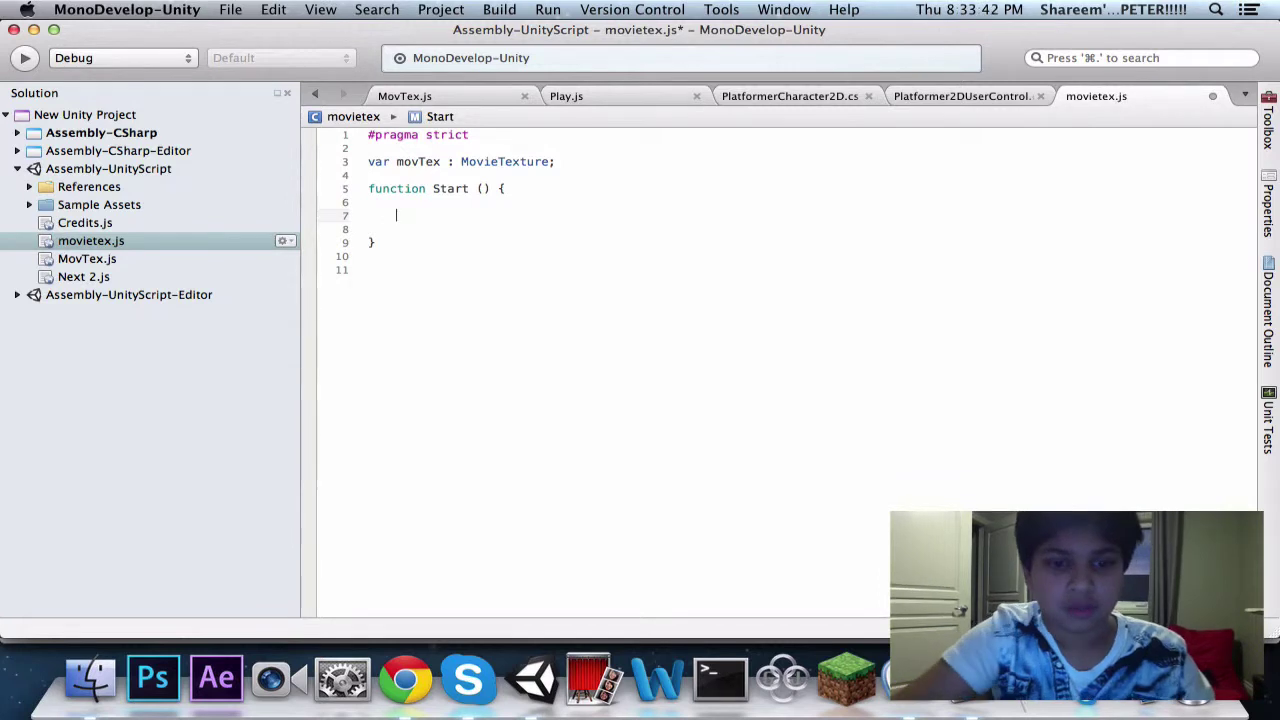
- Type renderer.material. inside Start using the autocompletion suggestions
type("rende")
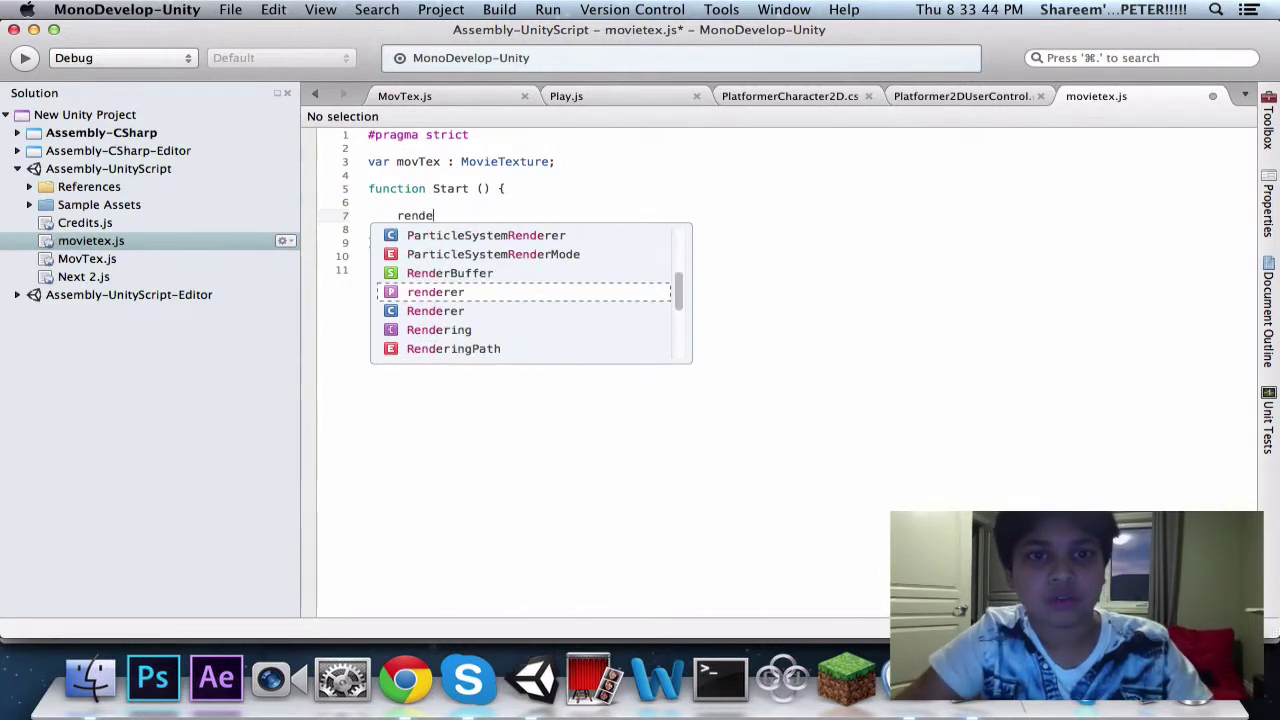
key("Return")
type(".ma")
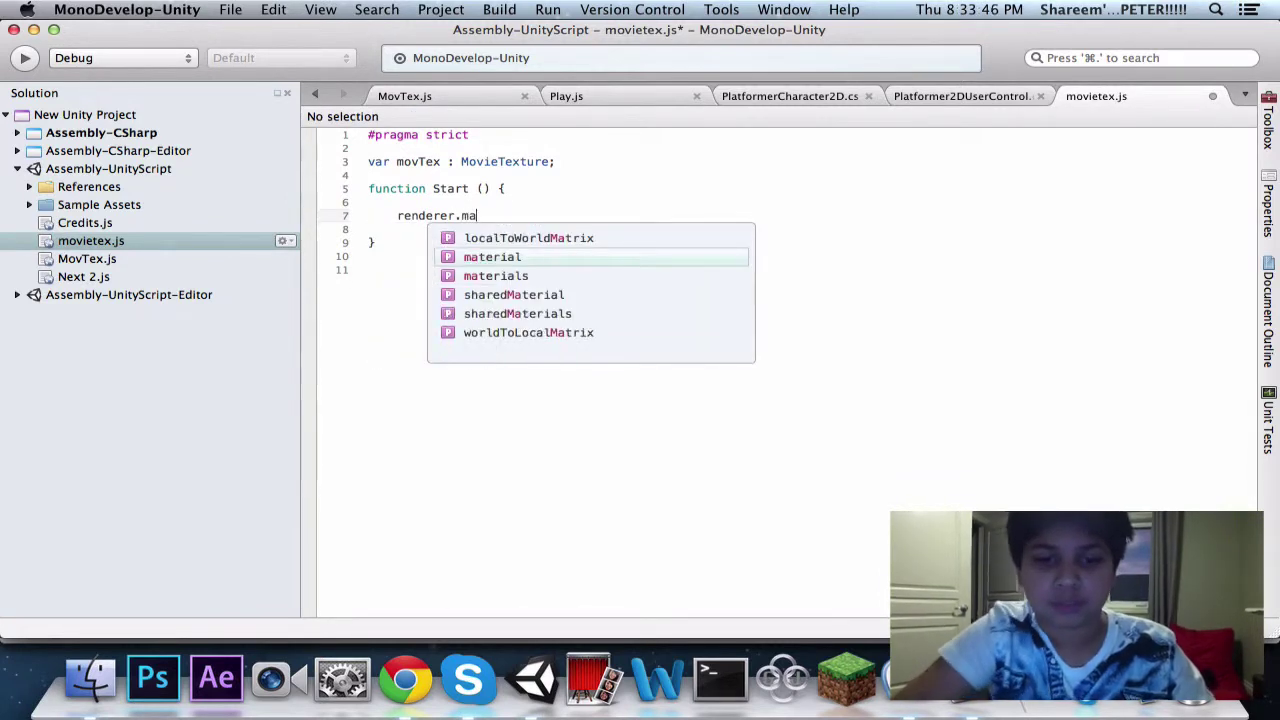
type("te")
key("Down")
key("Up")
key("Return")
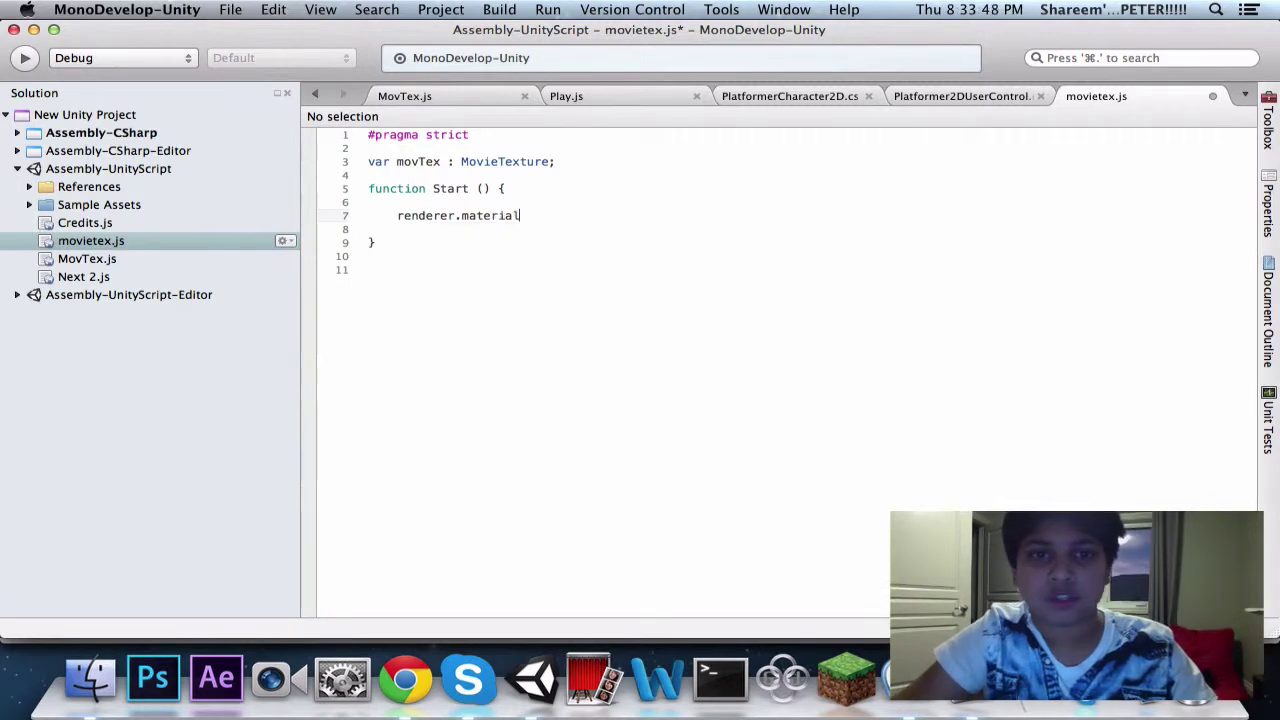
type(".")
- Complete the line with mainTexture = movTex, save, and compare it with MovTex.js
left_click(491, 92)
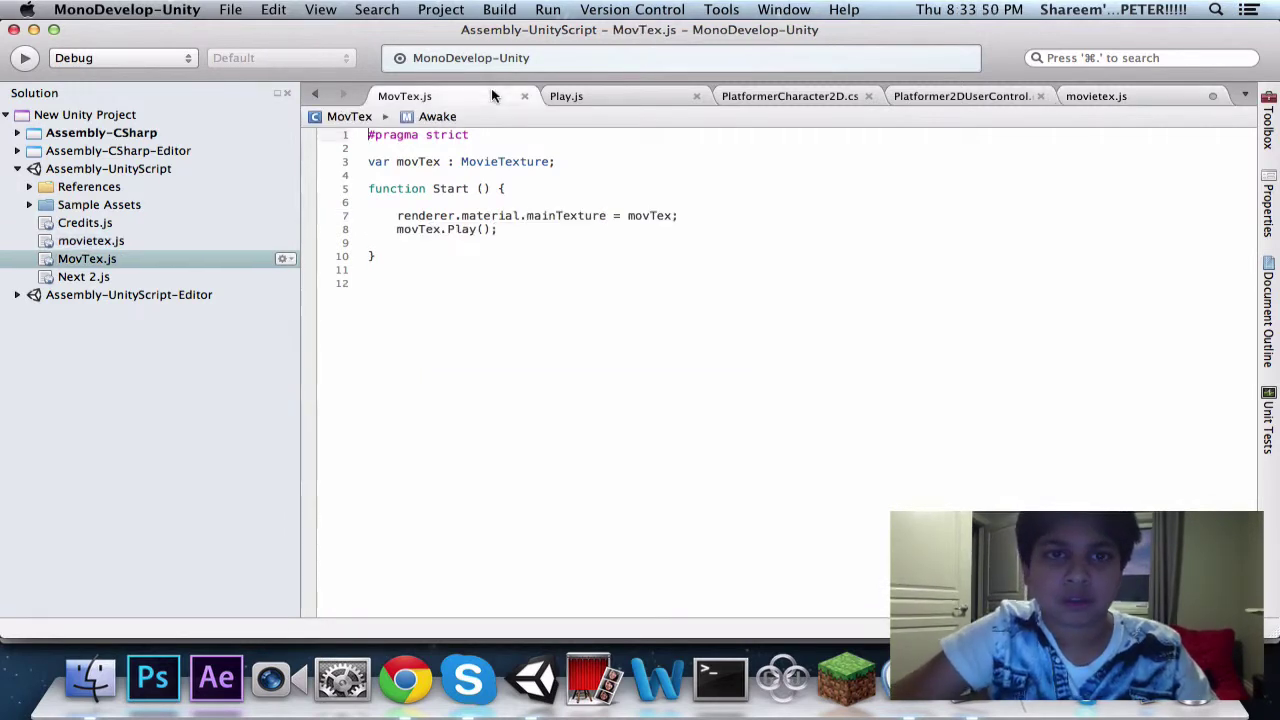
left_click(1135, 93)
type("mai")
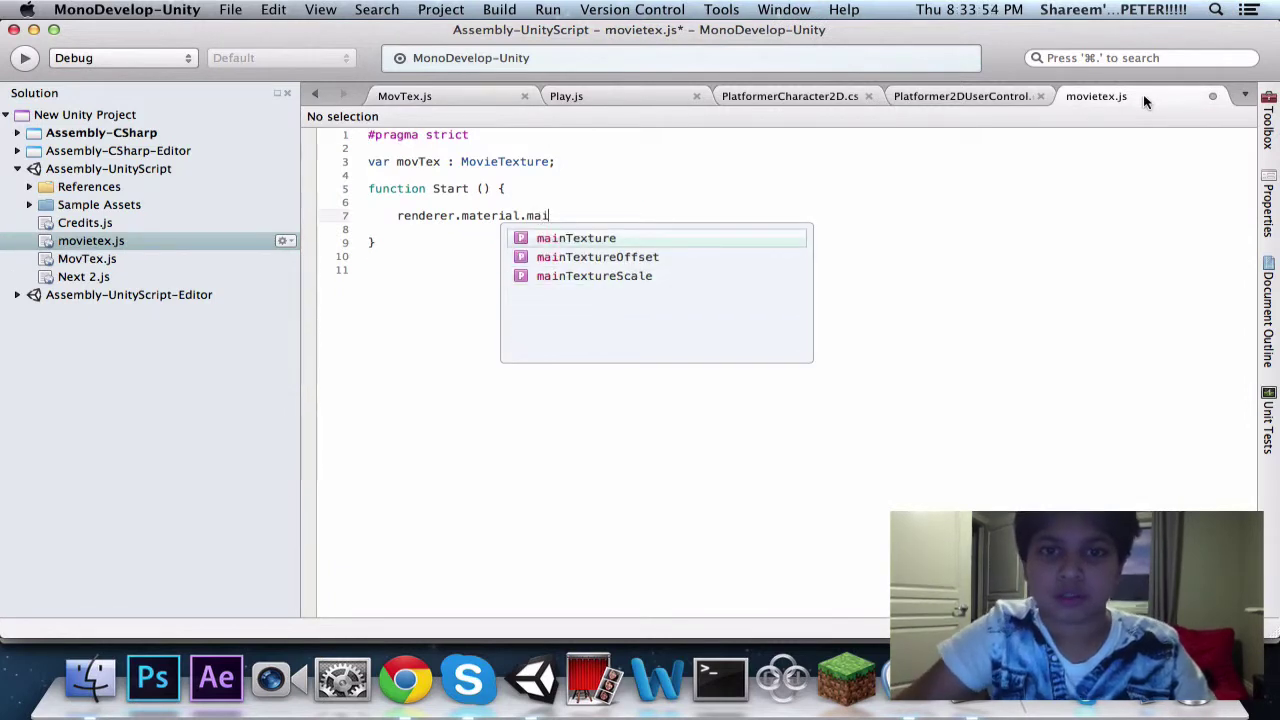
type("nTexture = mov")
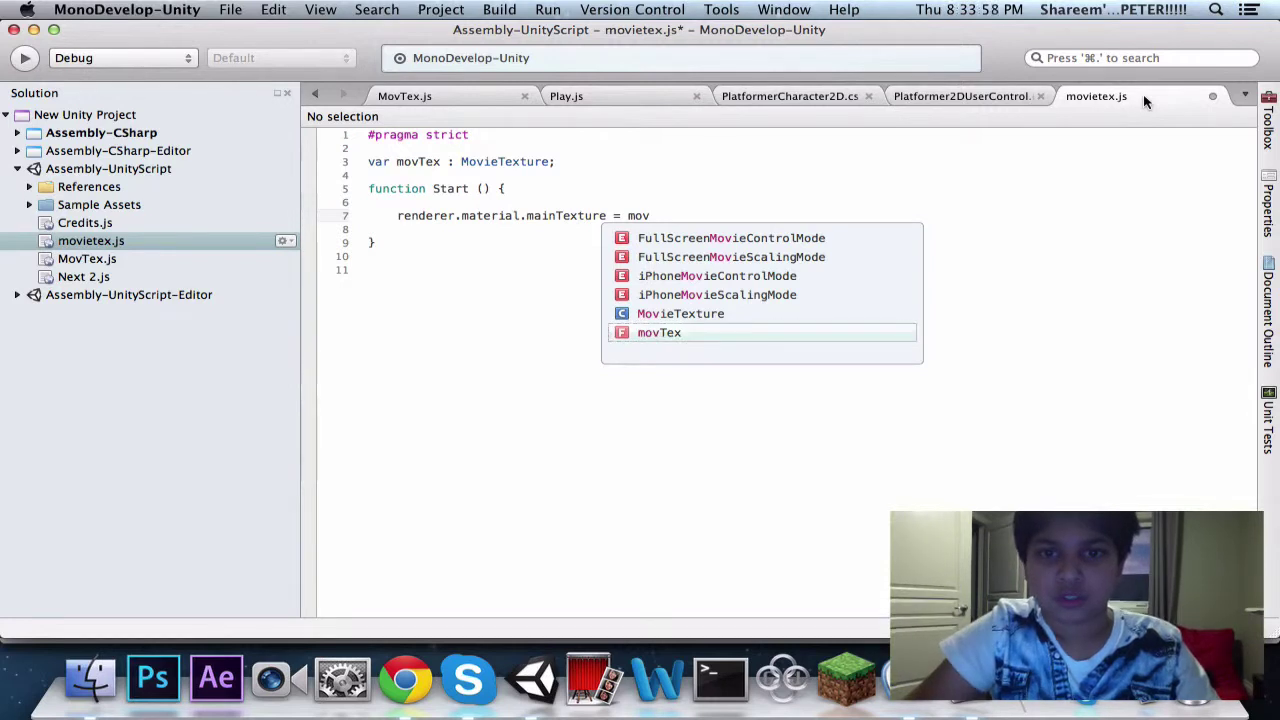
key("Return")
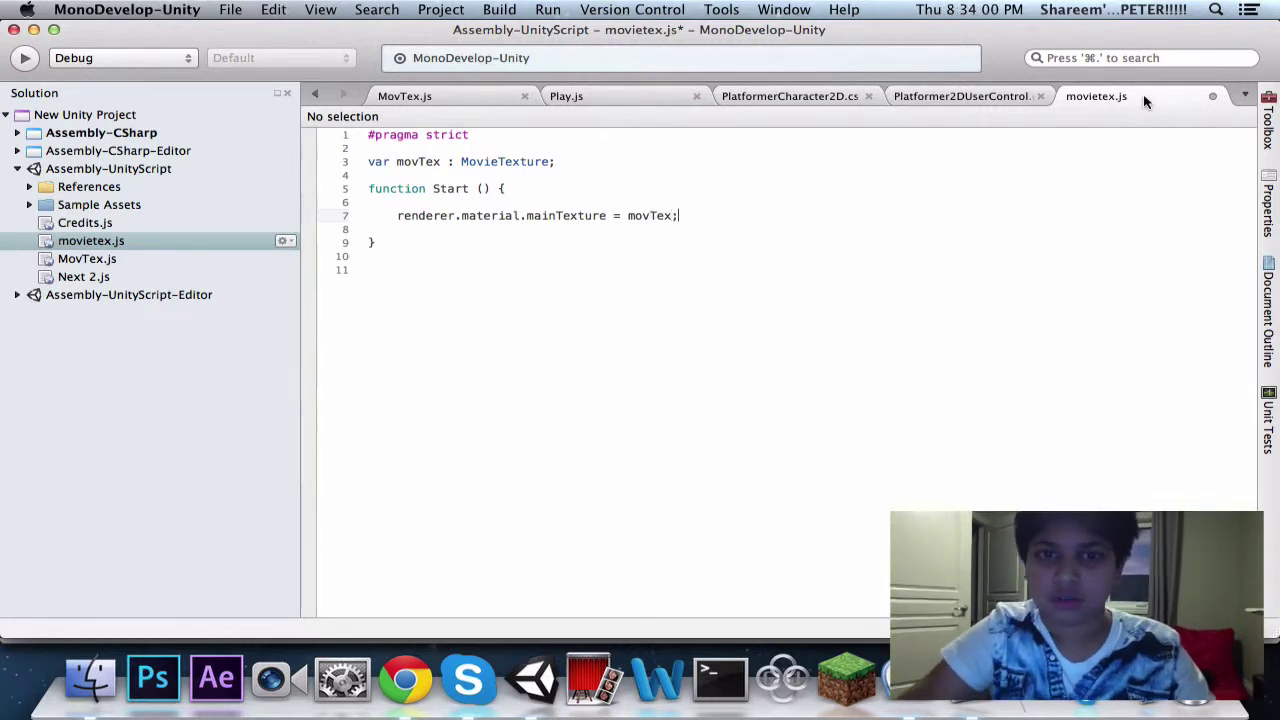
key("super+s")
left_click(462, 95)
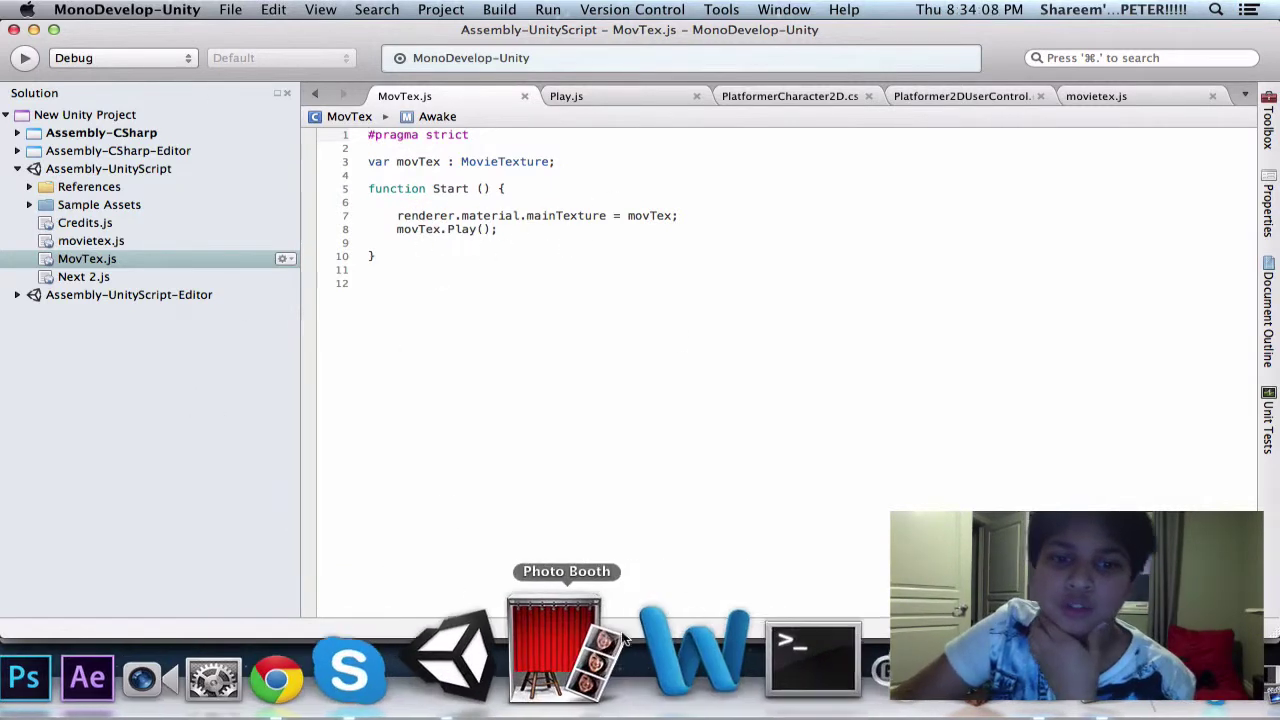
left_click(535, 679)
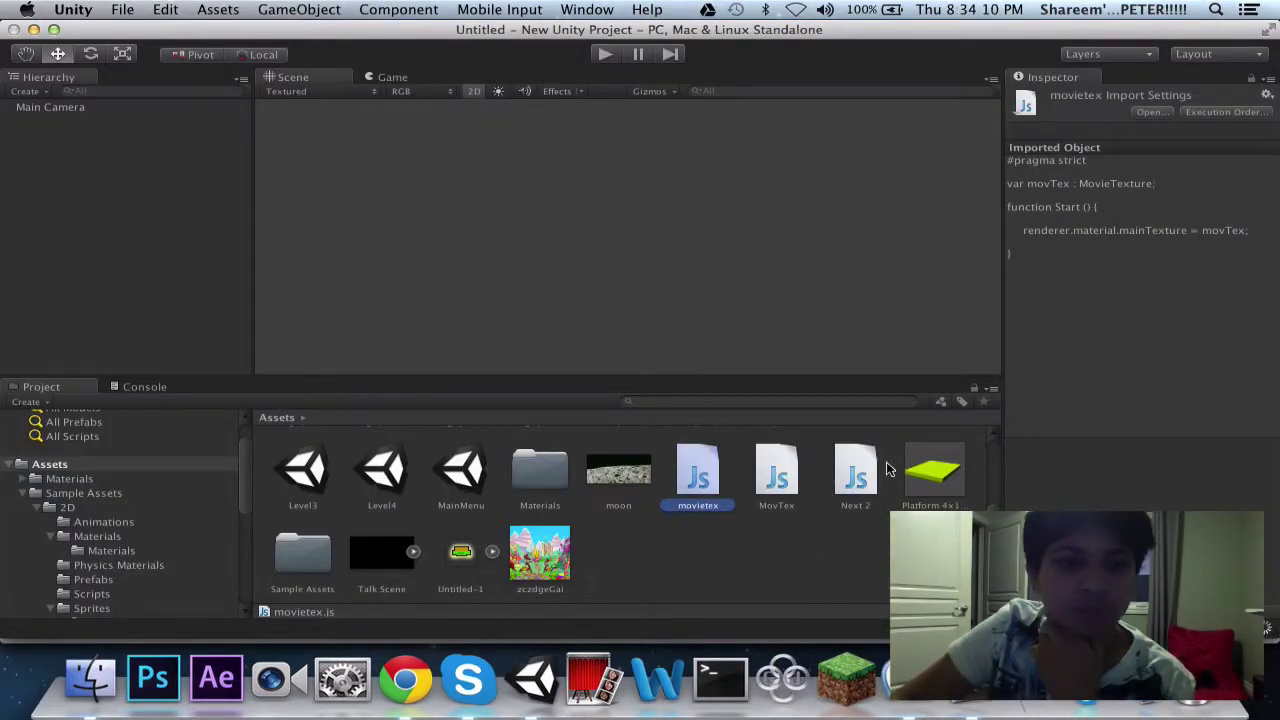
scroll(685, 490, "up", 3)
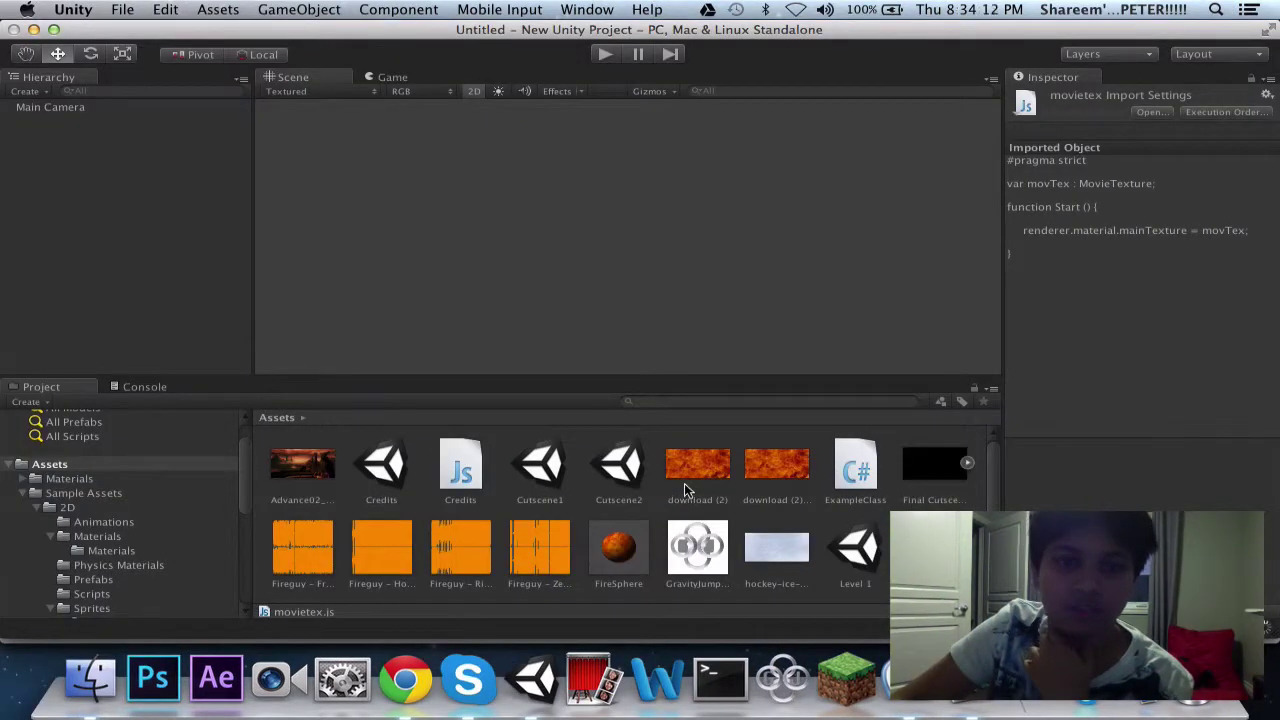
left_click(627, 556)
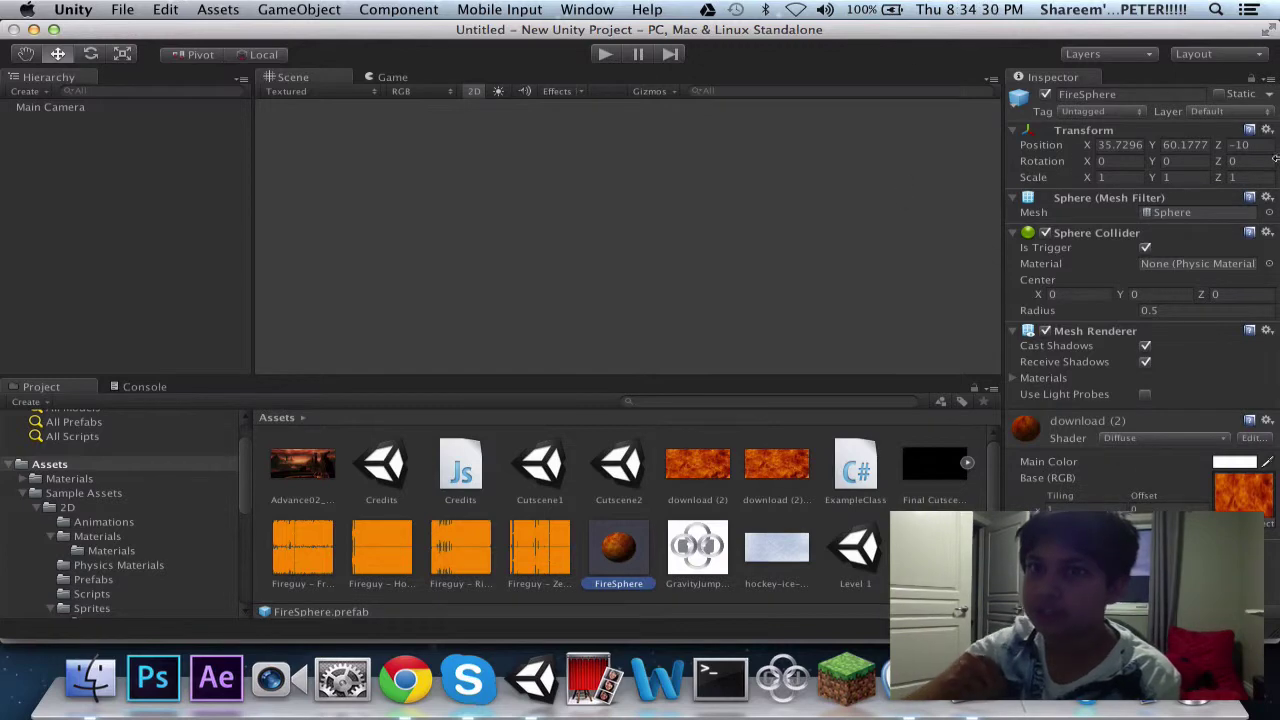
left_click(880, 680)
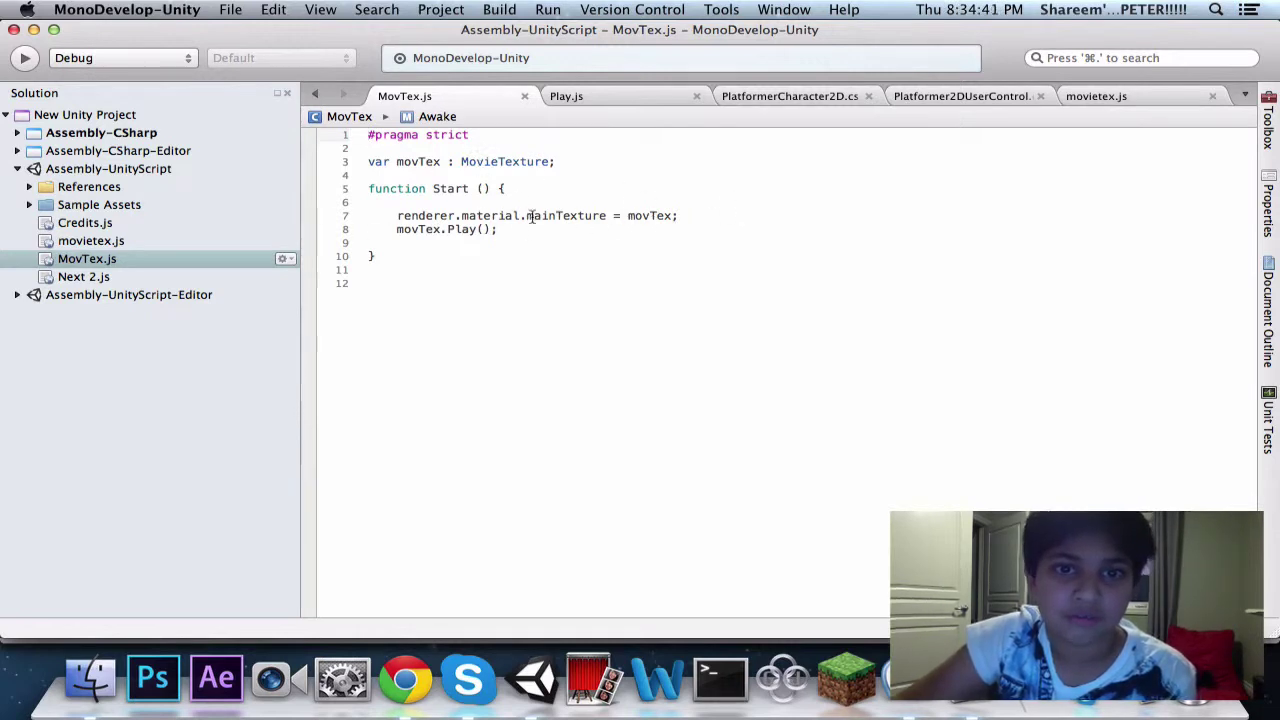
- Add movTex.Play(); below the texture assignment in Start and save movietex.js
left_click(1133, 95)
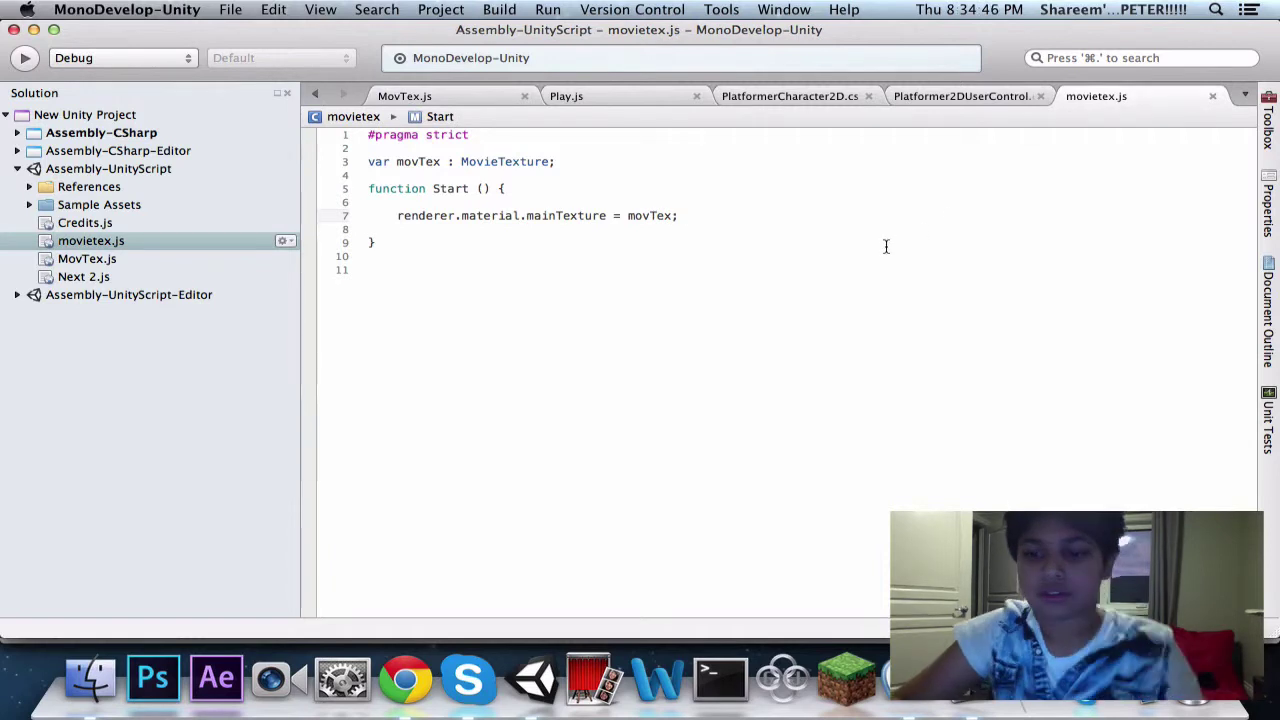
key("Return")
type("mo")
key("Return")
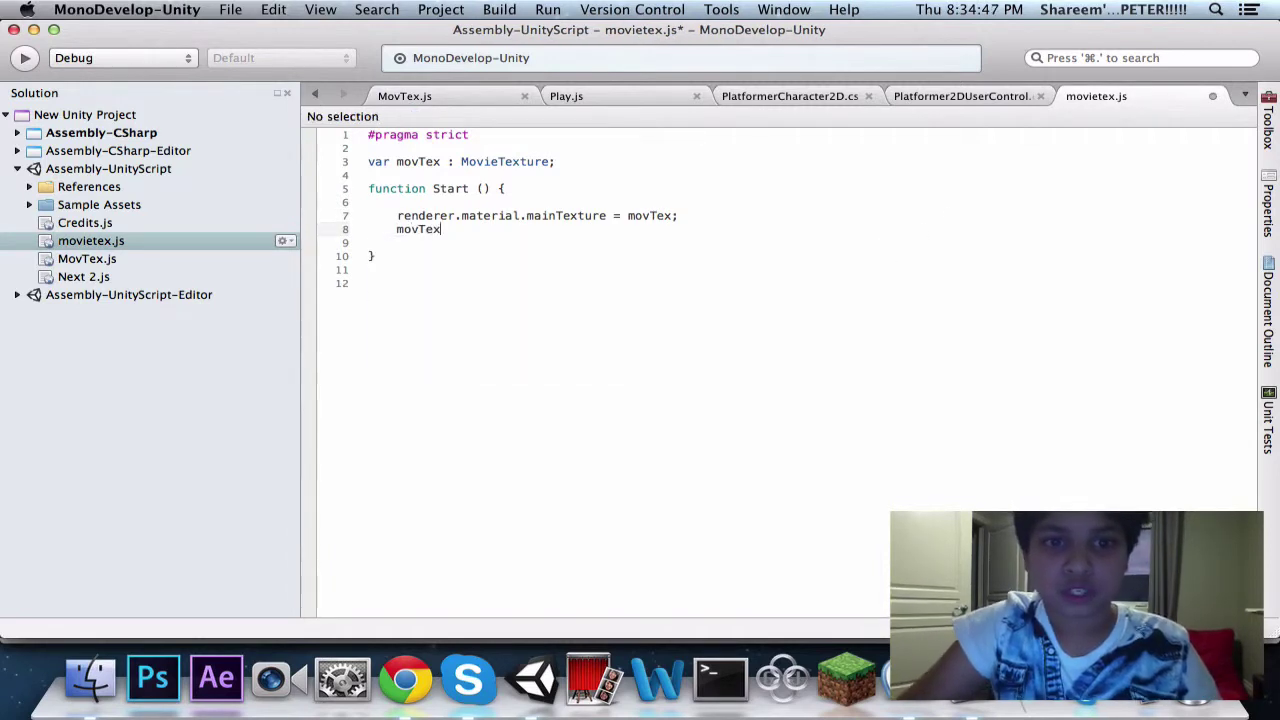
type(".Pl")
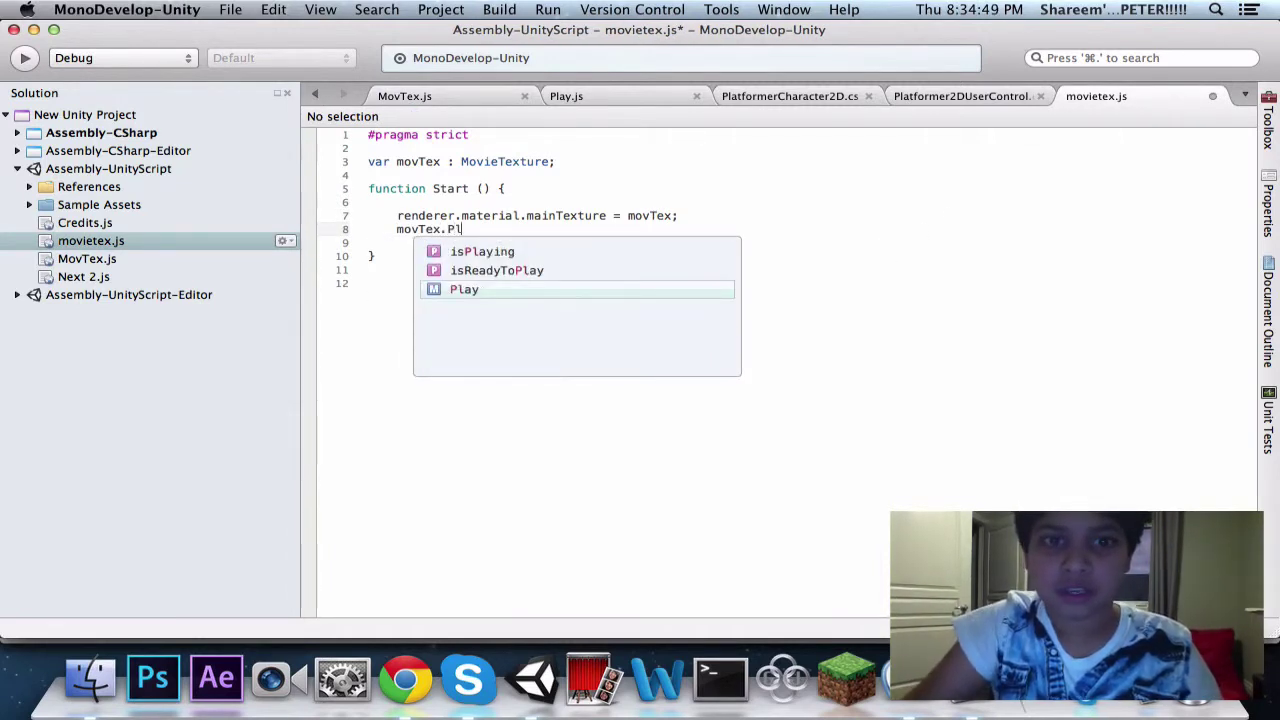
key("Return")
type("();")
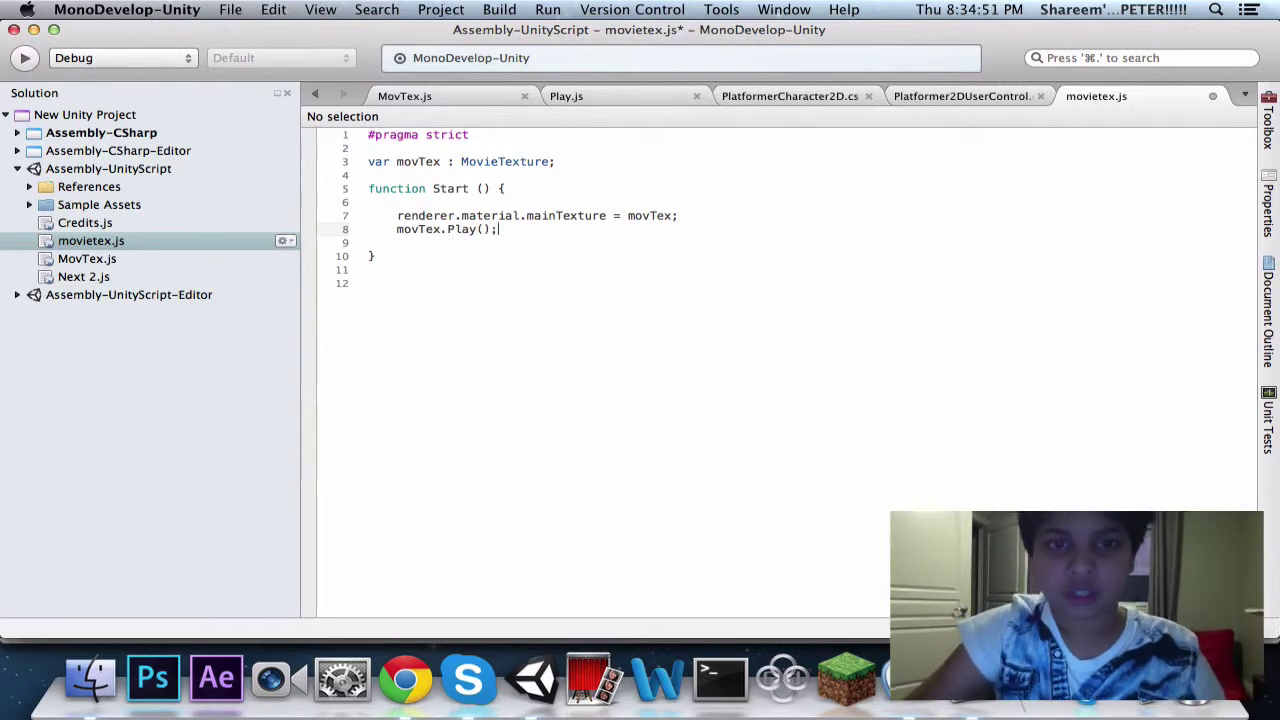
key("super+s")
left_click(496, 99)
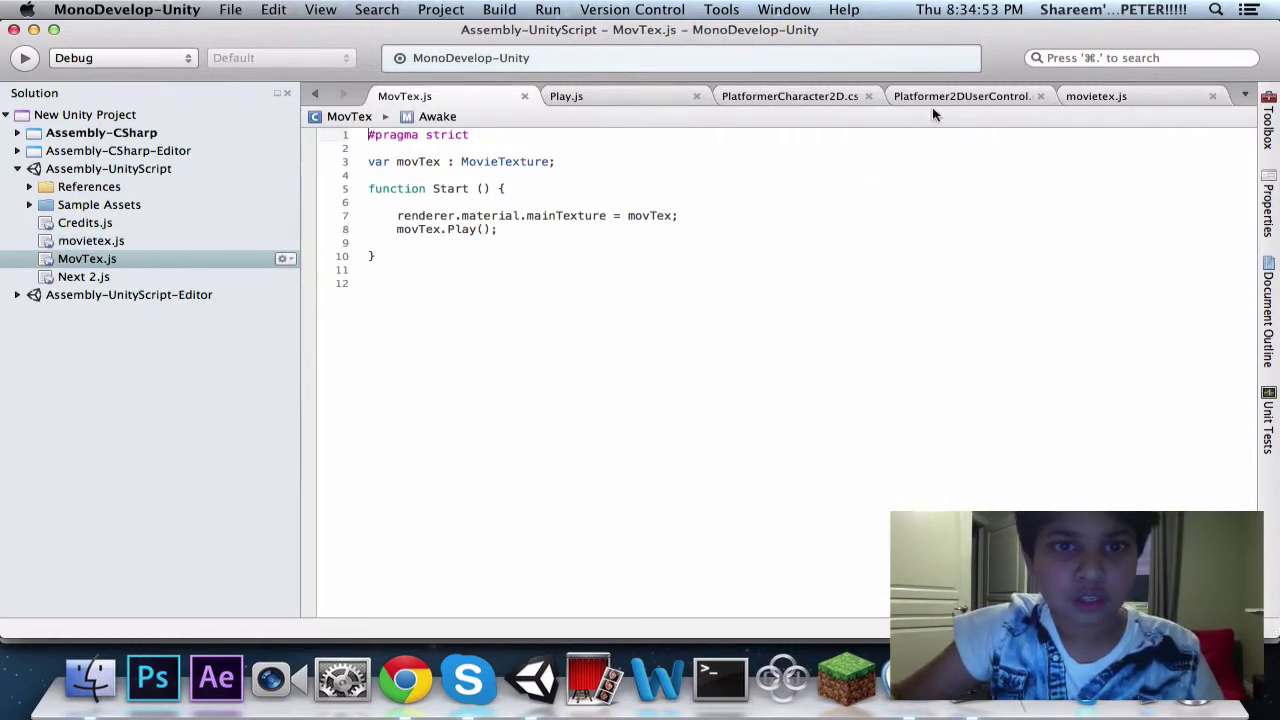
left_click(1096, 96)
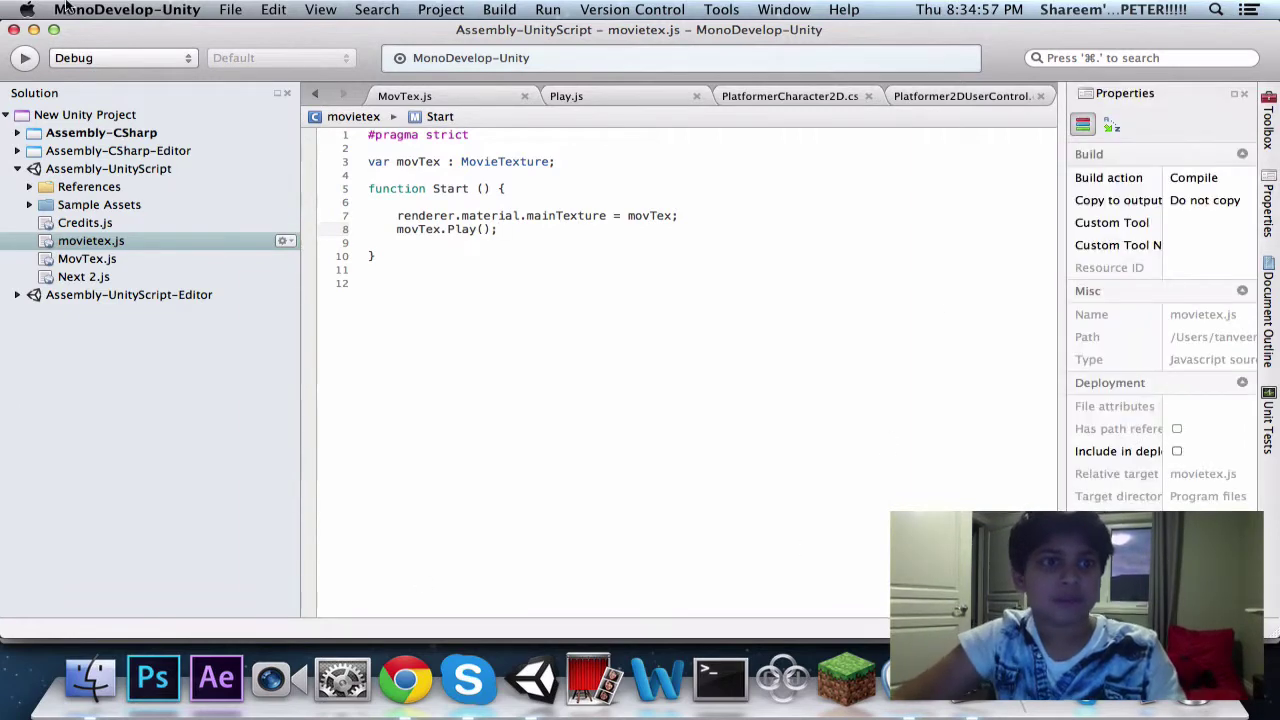
- Create a Cube via GameObject > Create Other > Cube and stretch its X scale wide
left_click(13, 29)
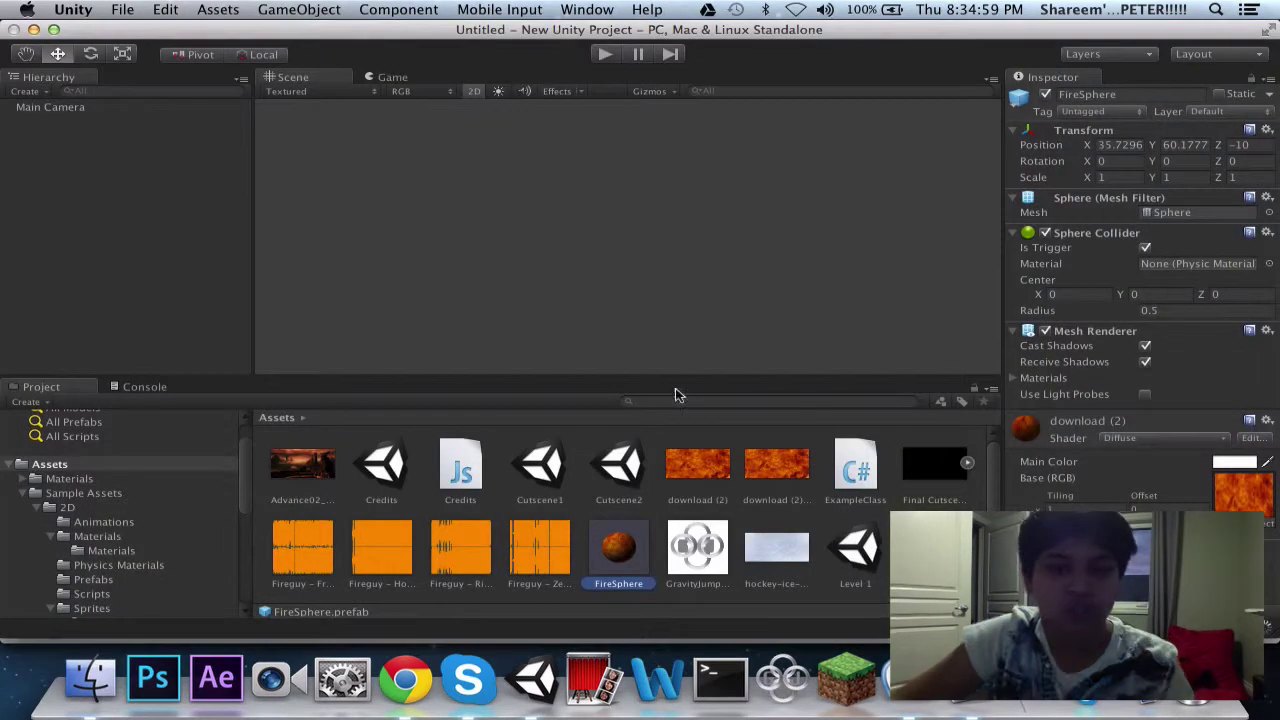
scroll(668, 556, "down", 3)
left_click(699, 470)
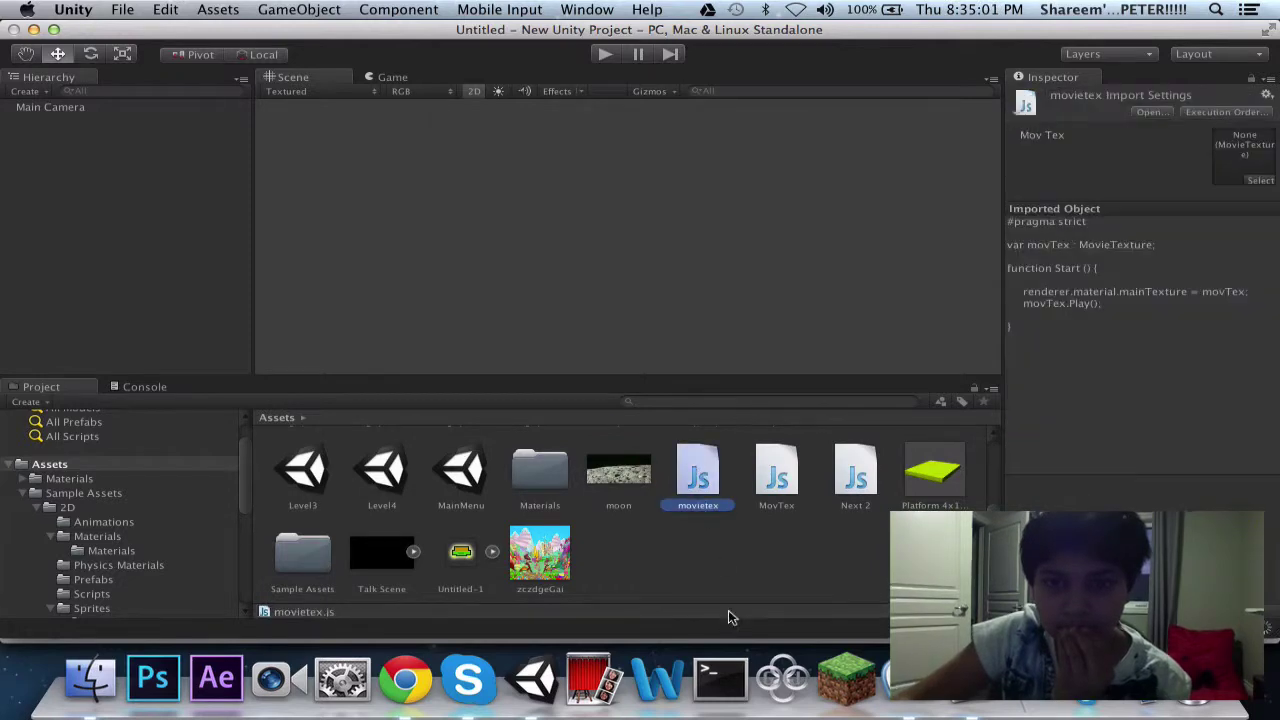
left_click(51, 157)
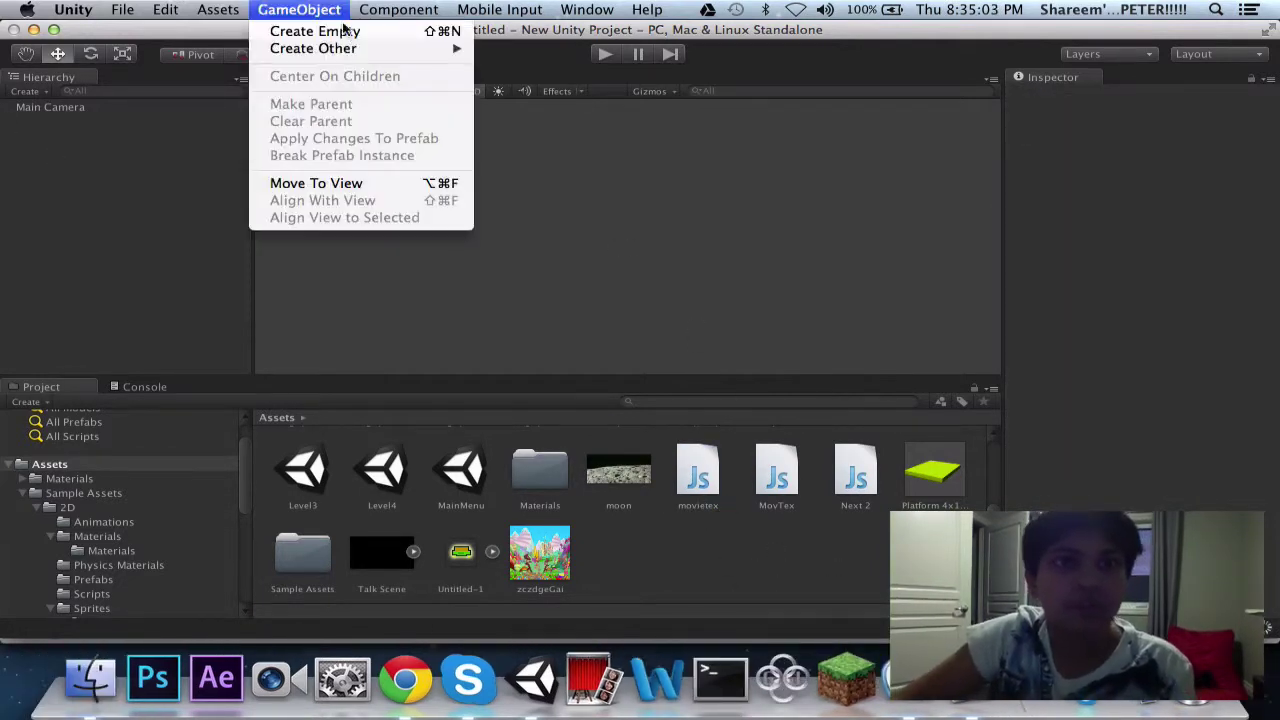
left_click(310, 9)
mouse_move(375, 50)
left_click(545, 222)
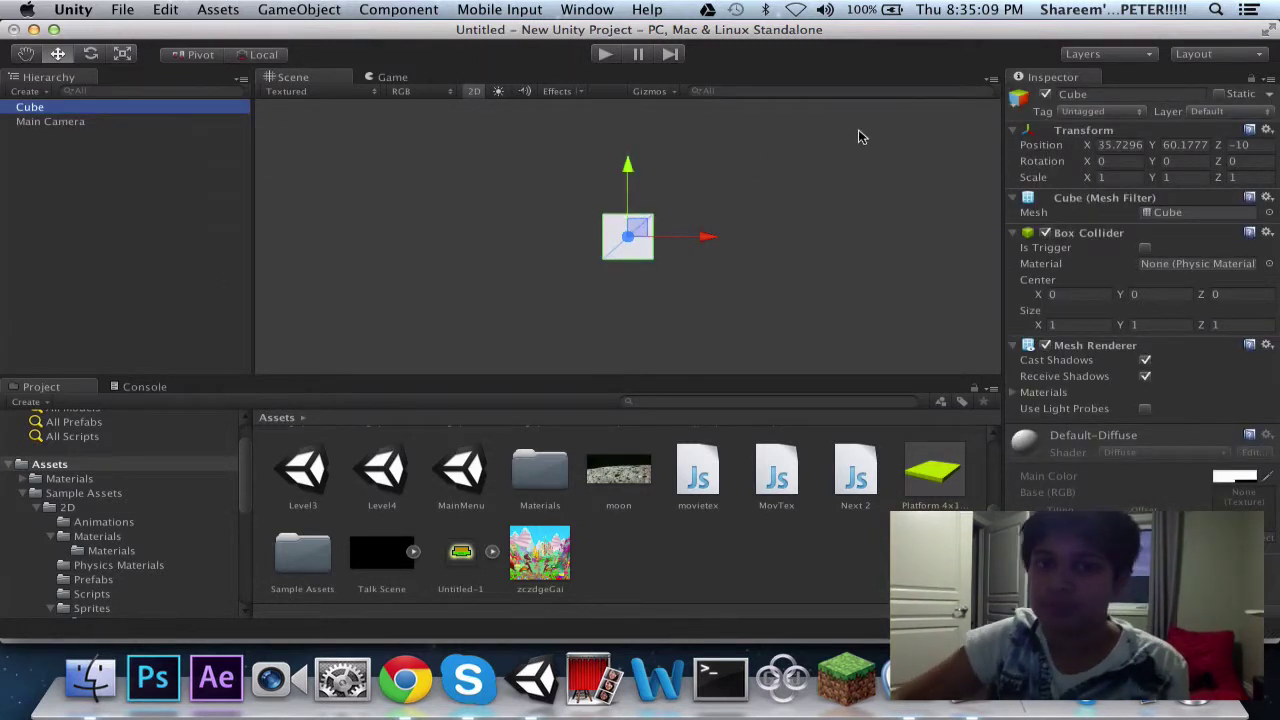
left_click_drag(1087, 177, 1276, 166)
- Set the Main Camera's Projection to Orthographic
left_click(386, 79)
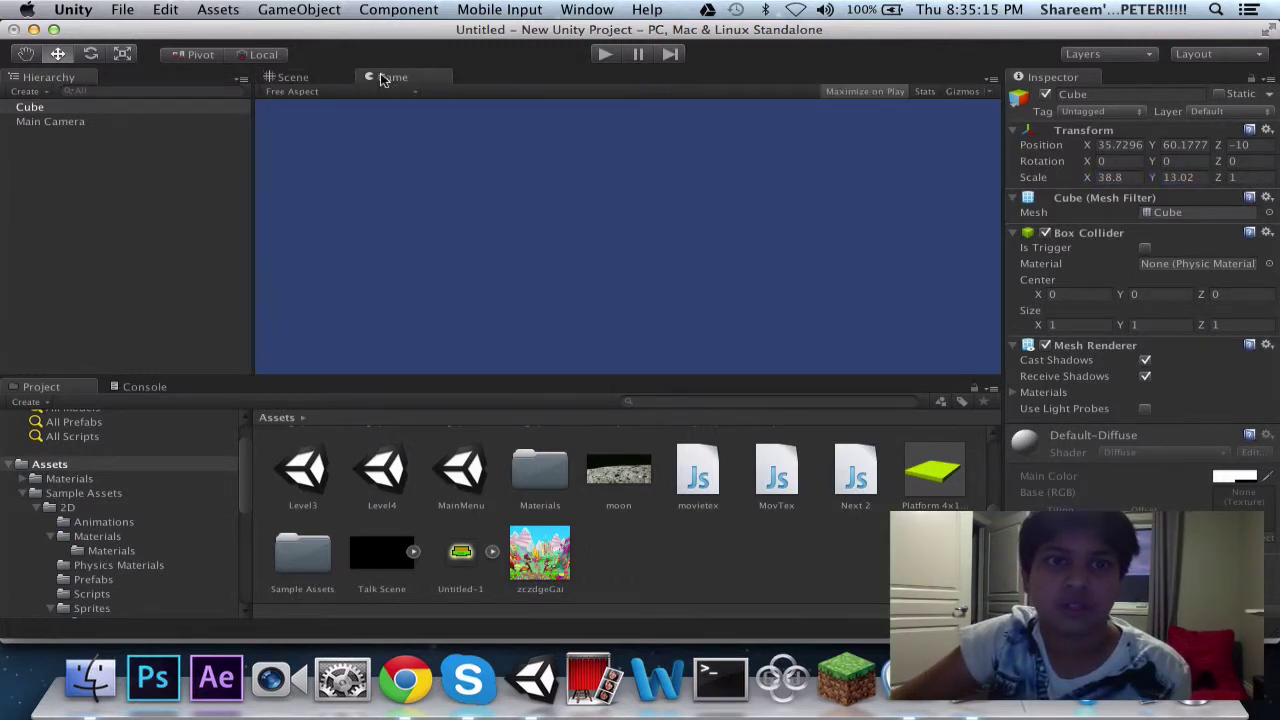
left_click(300, 80)
left_click(97, 124)
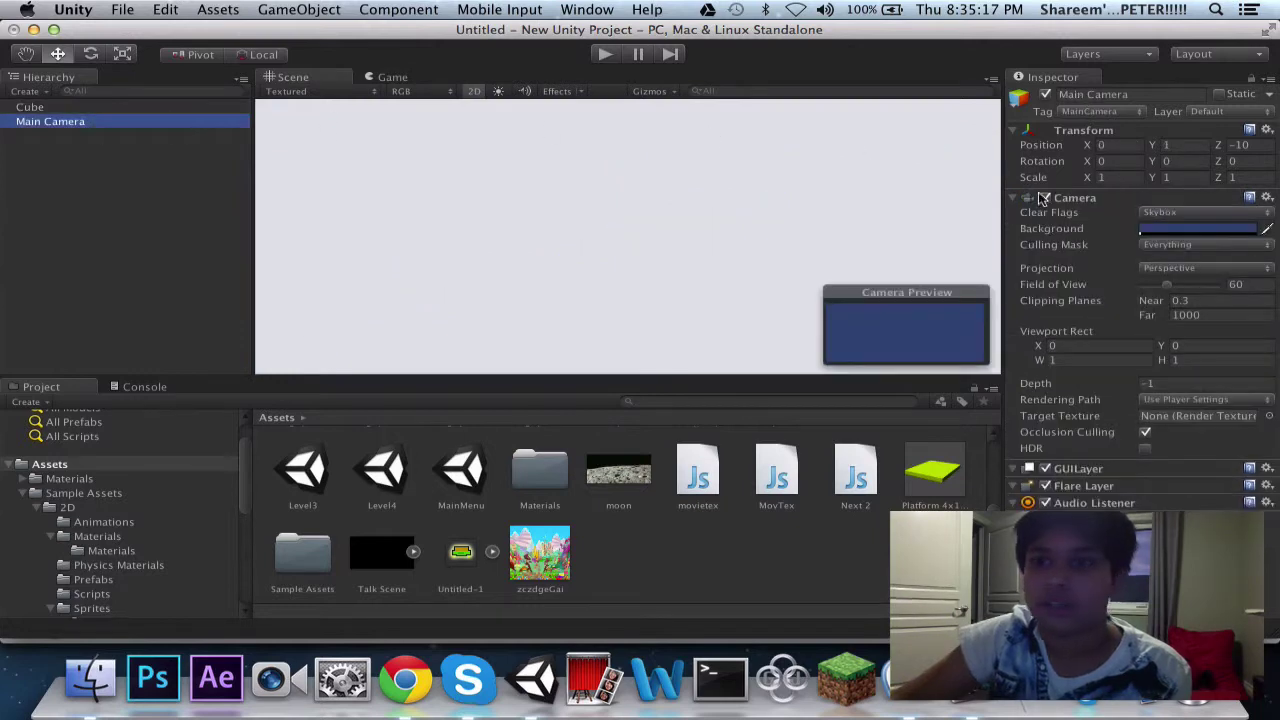
left_click(1205, 271)
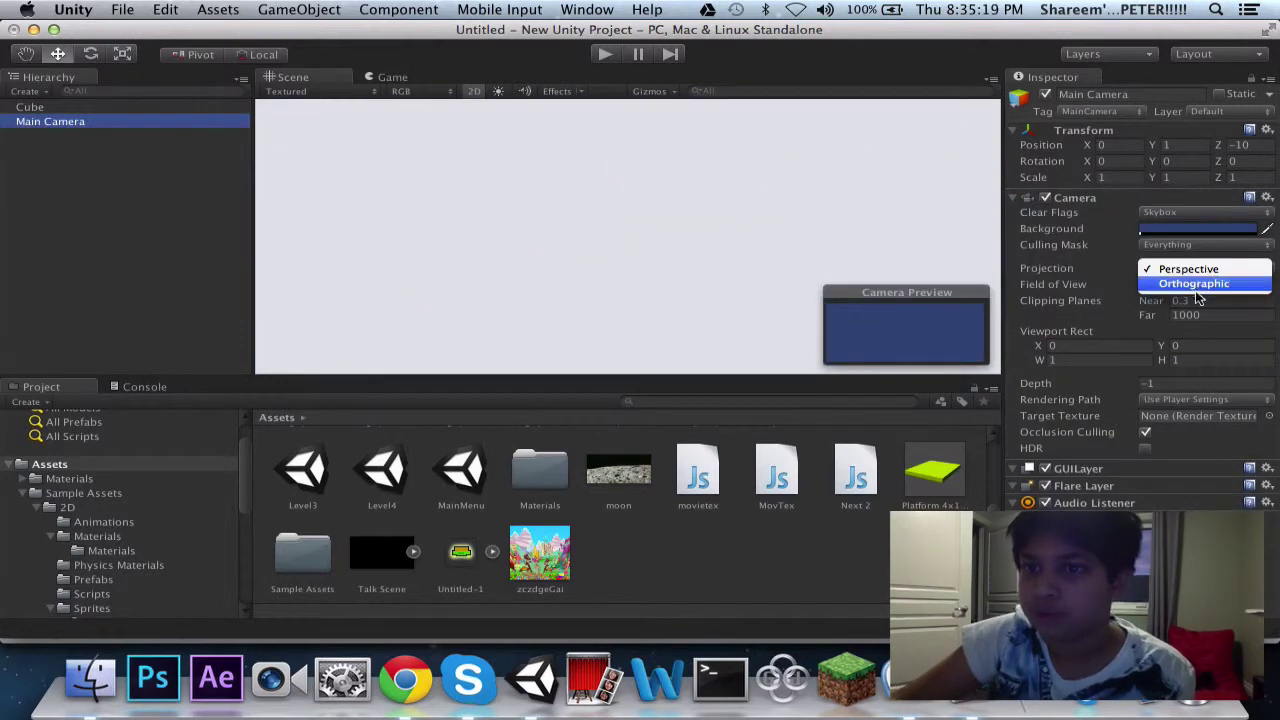
left_click(1193, 284)
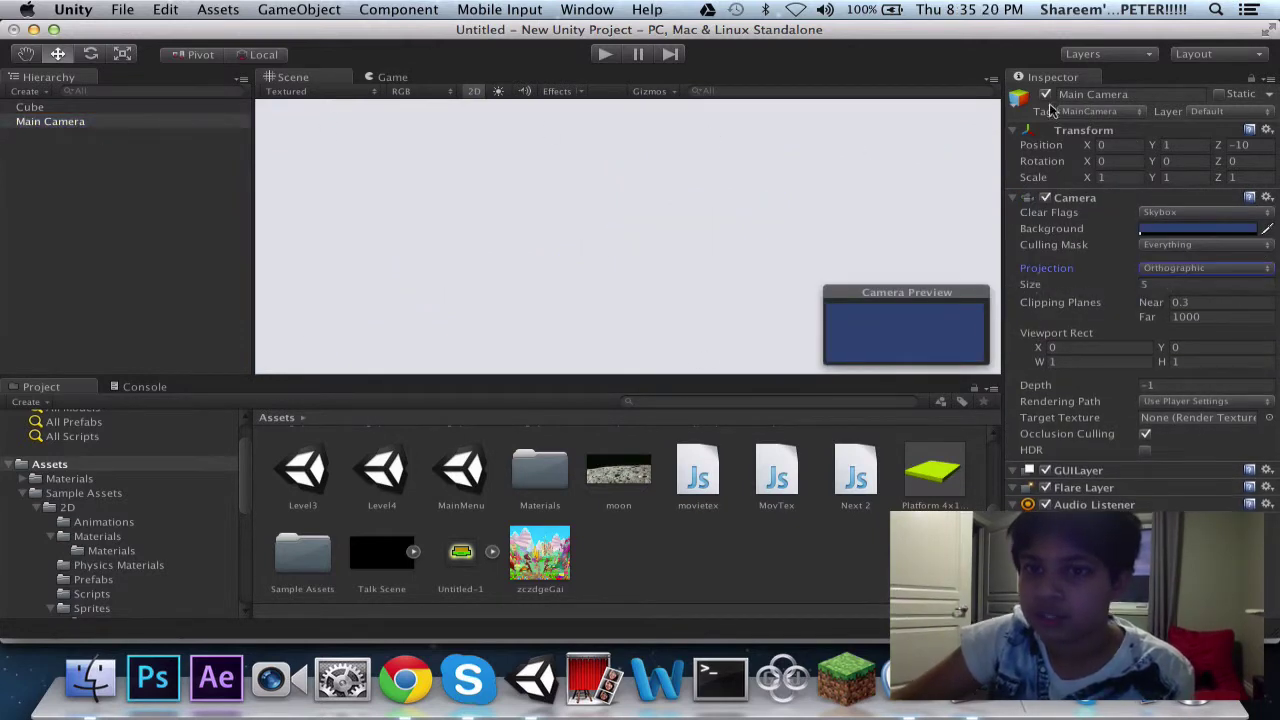
- Turn off 2D mode, frame the Main Camera and move it far back along Z
left_click(476, 92)
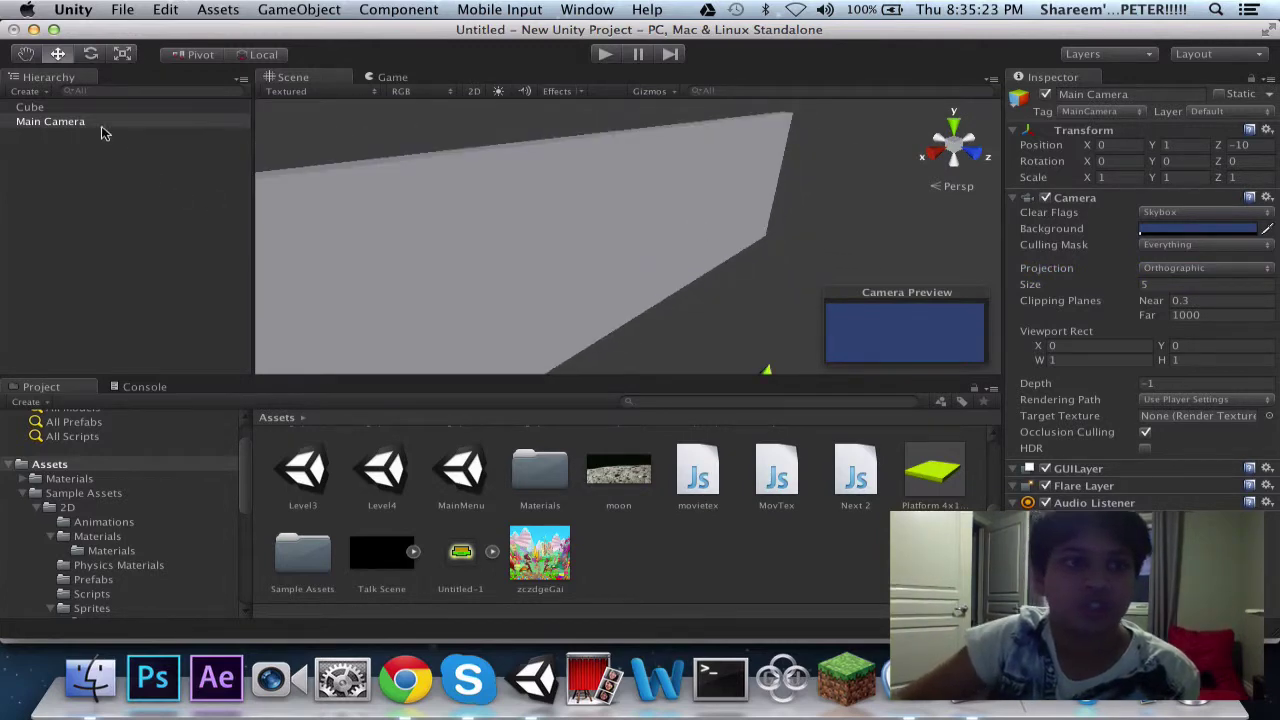
left_click(110, 123)
key("f")
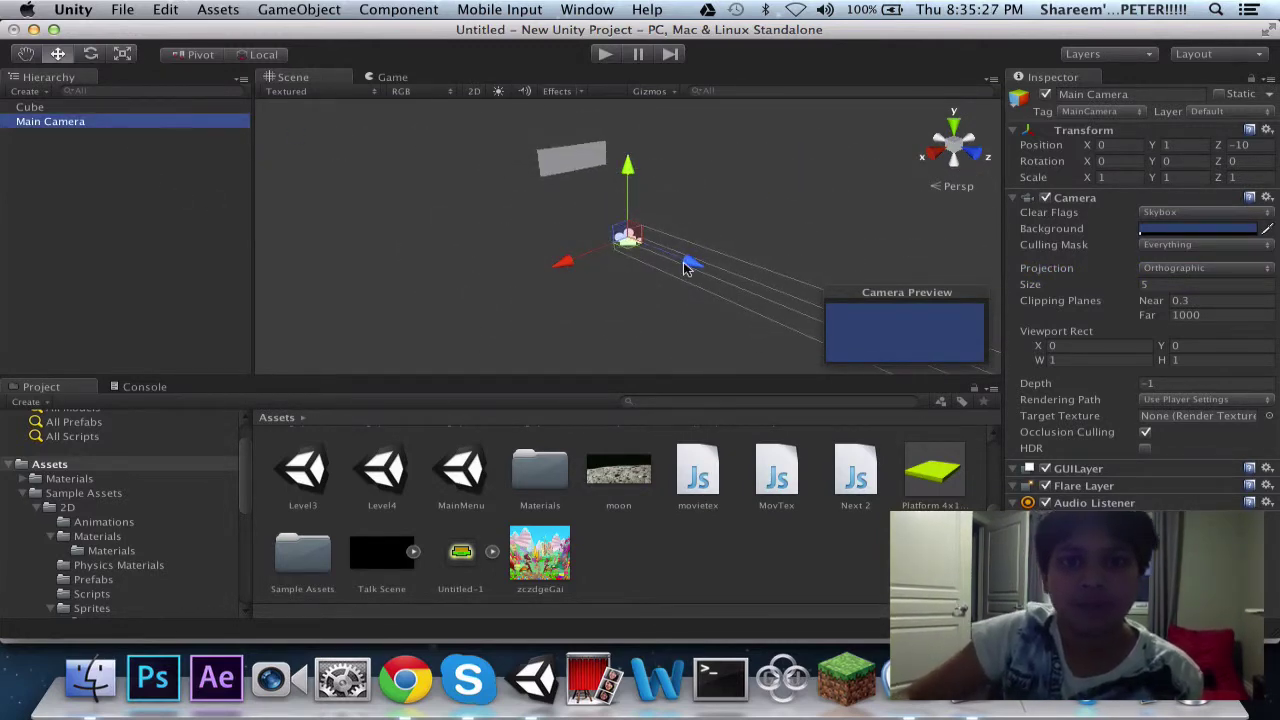
left_click_drag(688, 268, 405, 144)
left_click(385, 77)
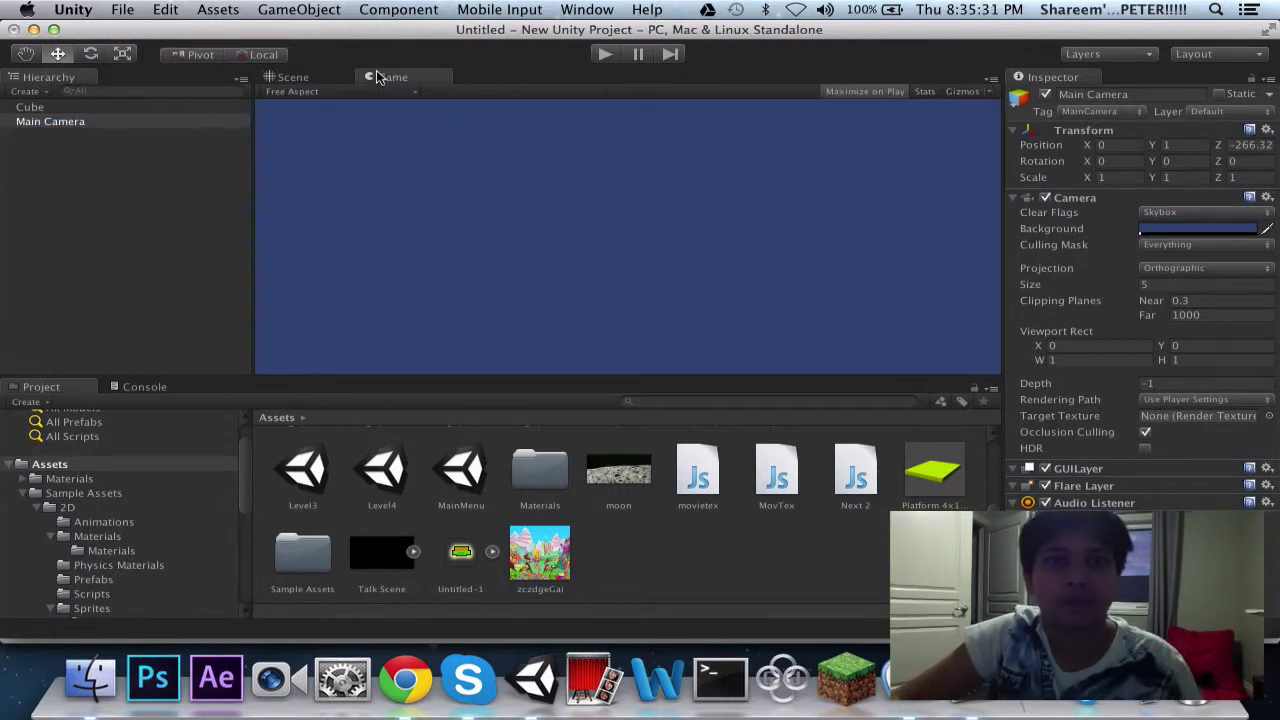
left_click(293, 77)
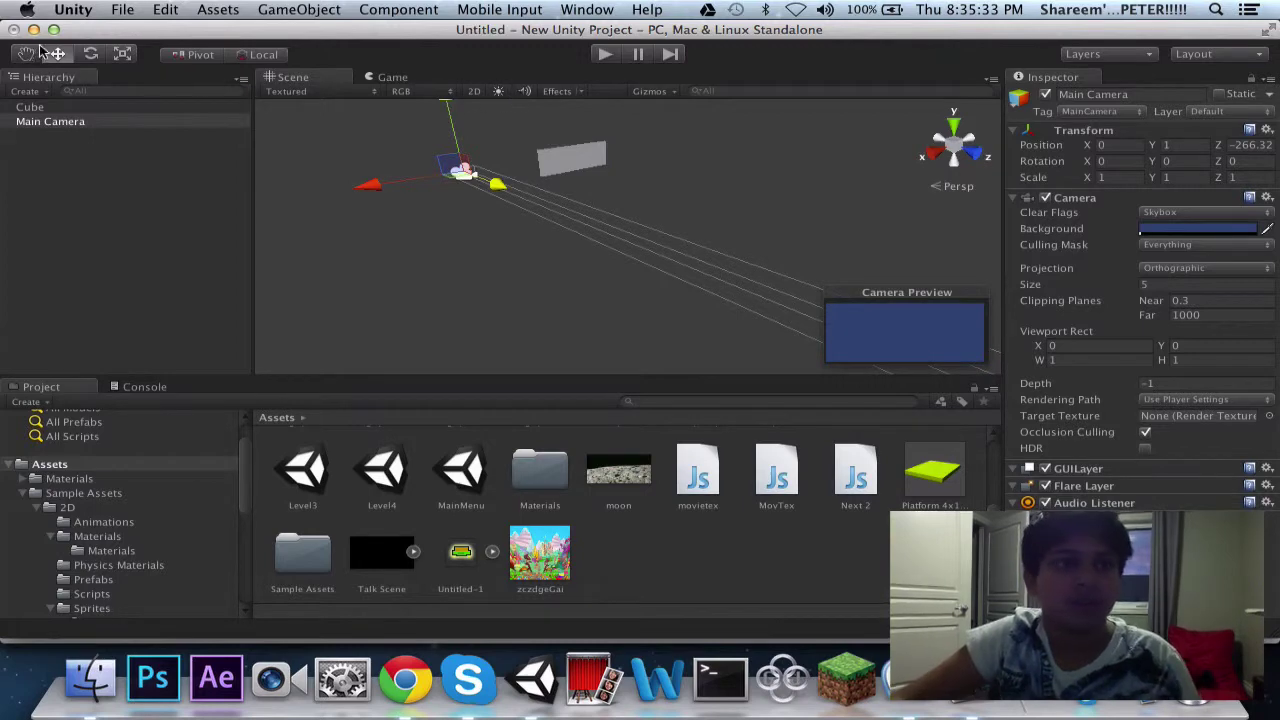
- Move the Main Camera near the cube and lower it to -98.986, -29.640, -81.536
left_click(91, 53)
left_click_drag(262, 209, 378, 222)
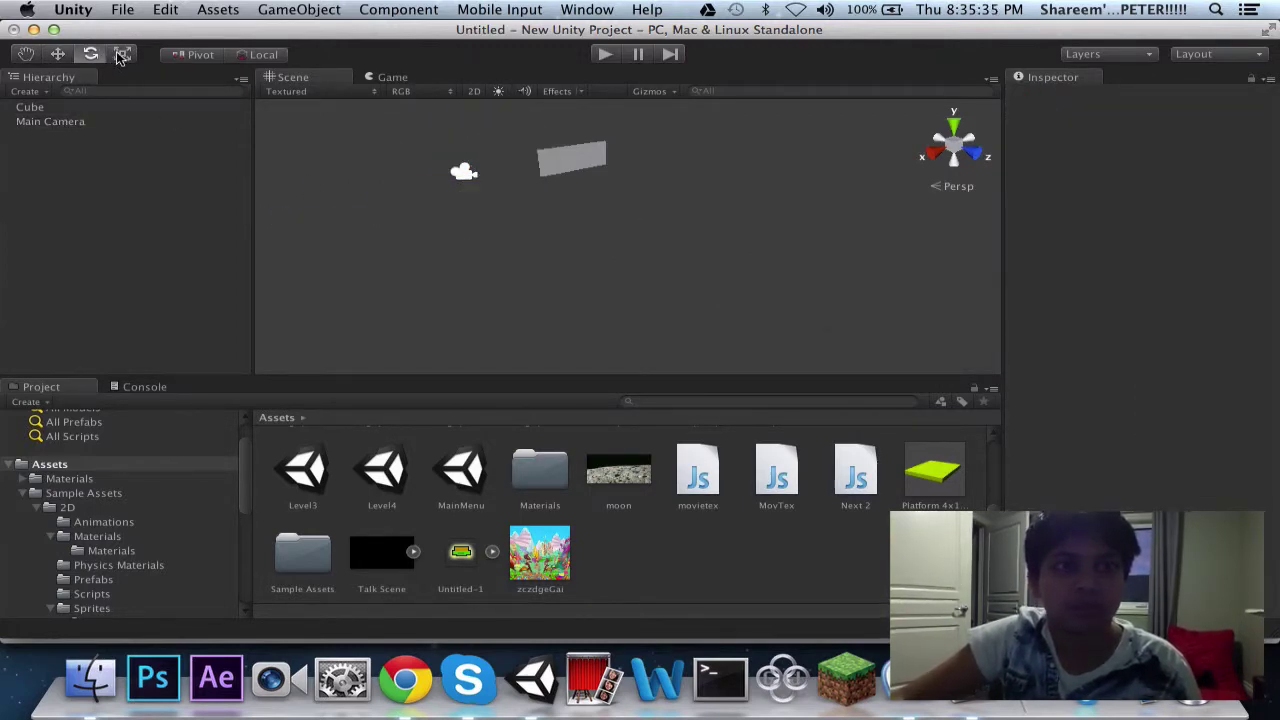
middle_click_drag(277, 197, 464, 290)
left_click(58, 54)
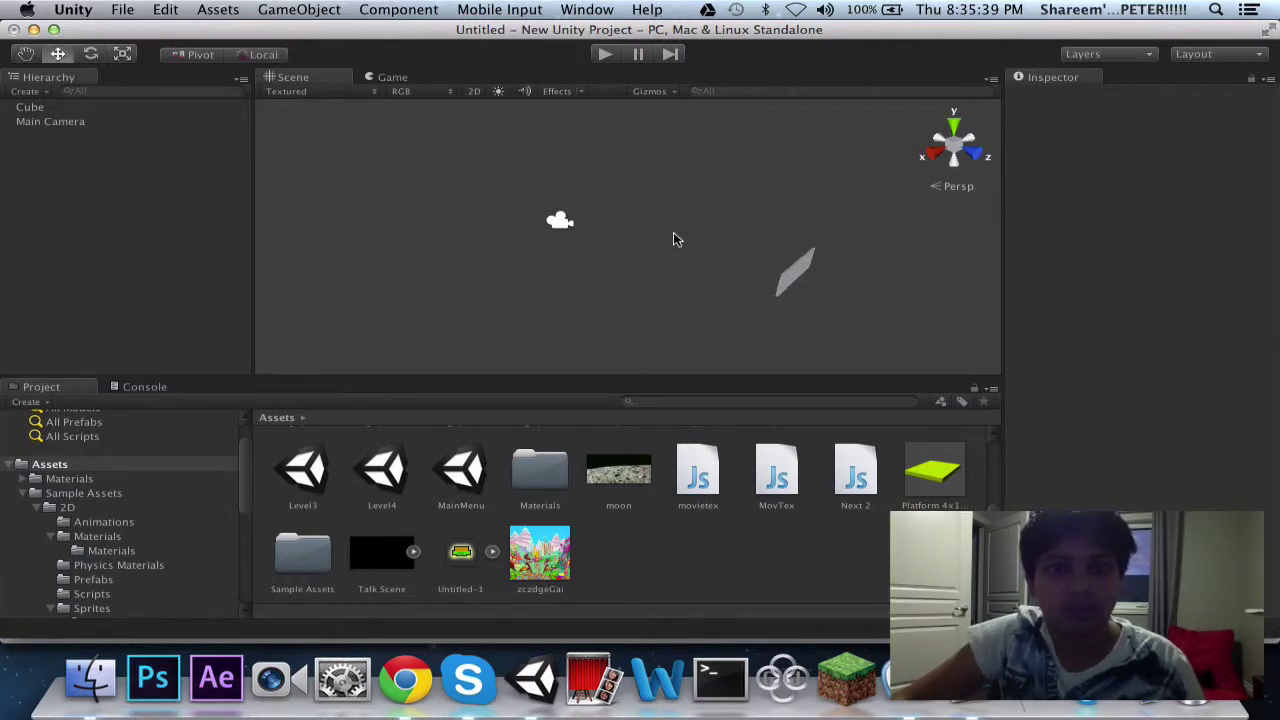
left_click(86, 124)
left_click_drag(610, 243, 744, 280)
left_click_drag(776, 175, 838, 284)
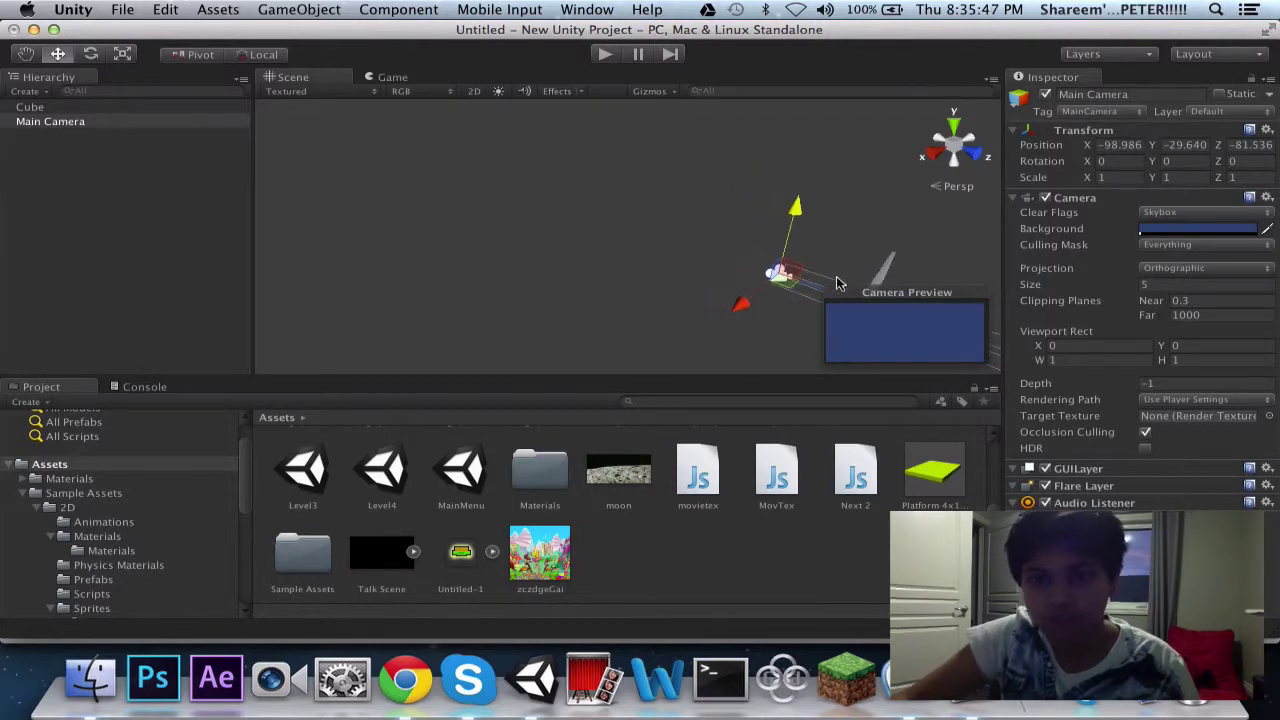
- Frame the Main Camera and the Cube in the Scene view to compare their positions
double_click(104, 121)
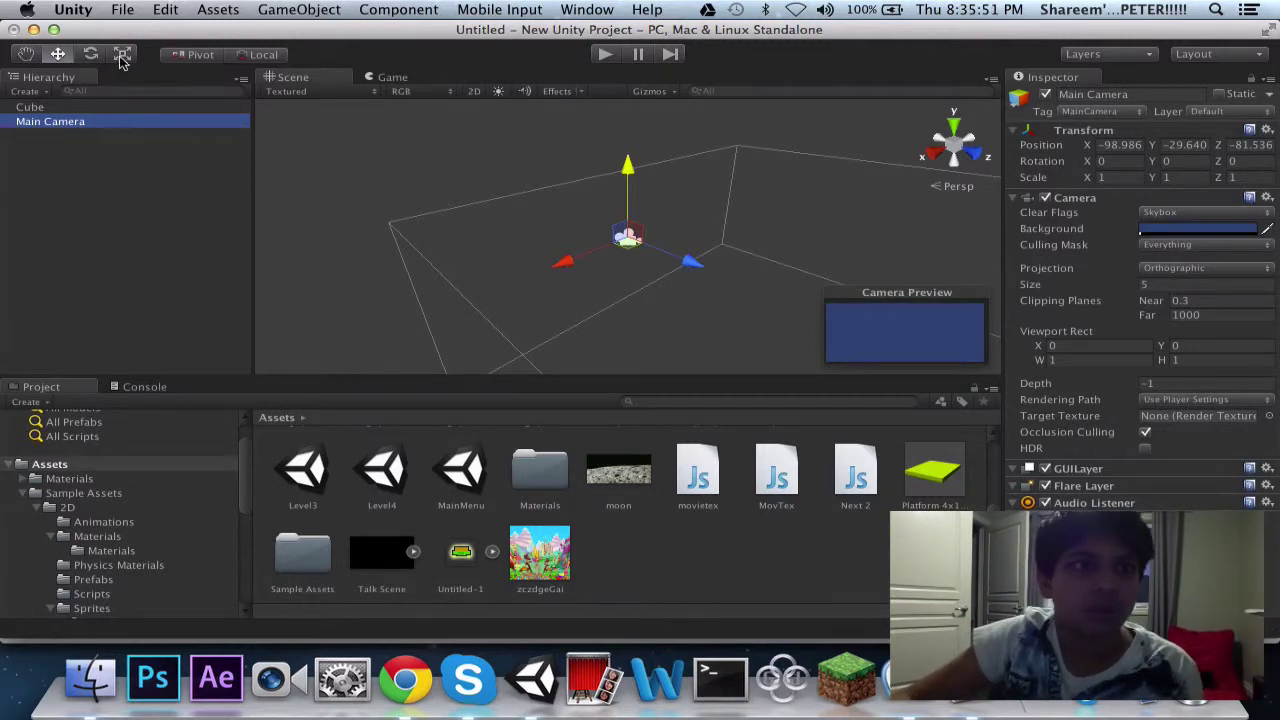
left_click(293, 212)
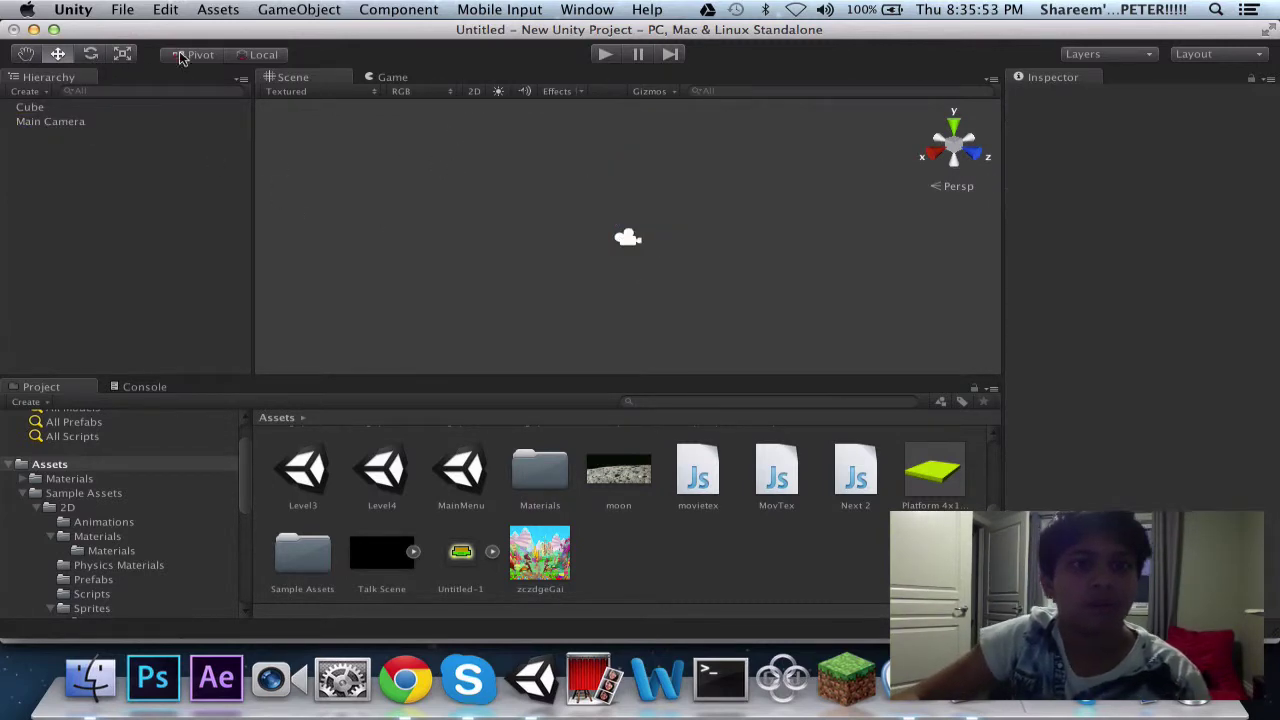
left_click(104, 54)
left_click_drag(378, 174, 1236, 213)
key("alt")
double_click(45, 122)
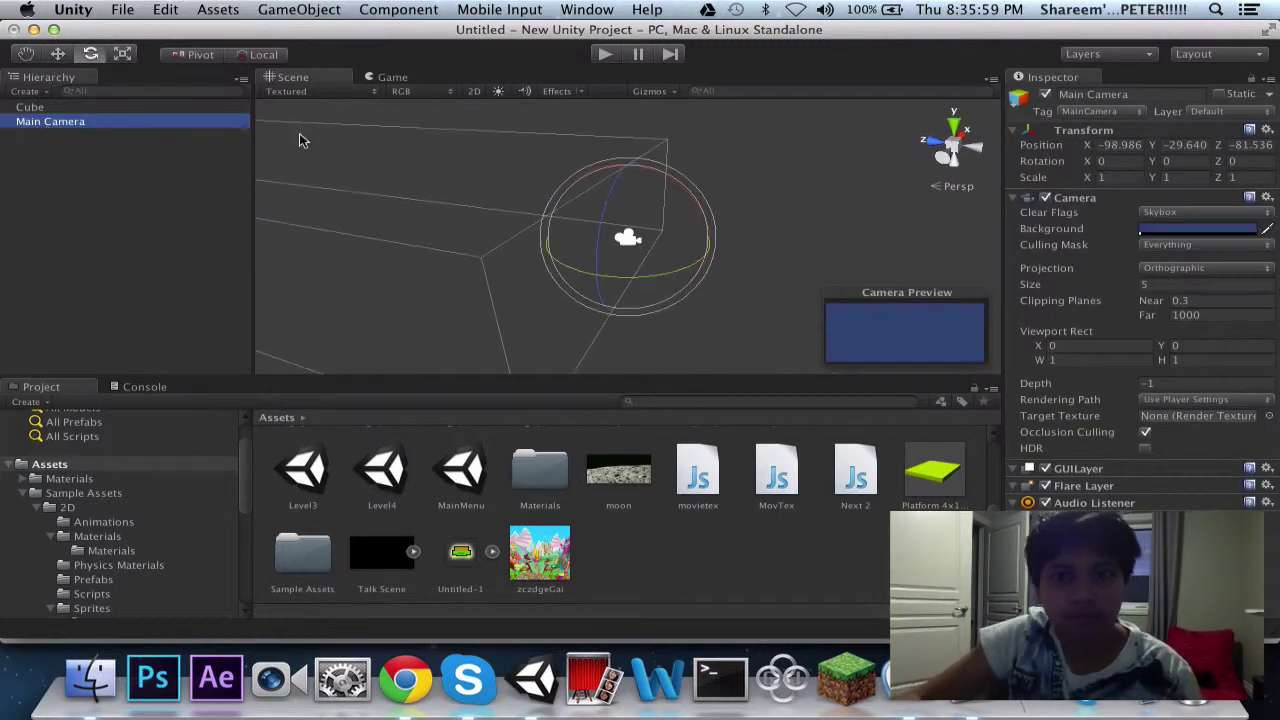
left_click_drag(530, 140, 180, 86, "alt")
double_click(119, 107)
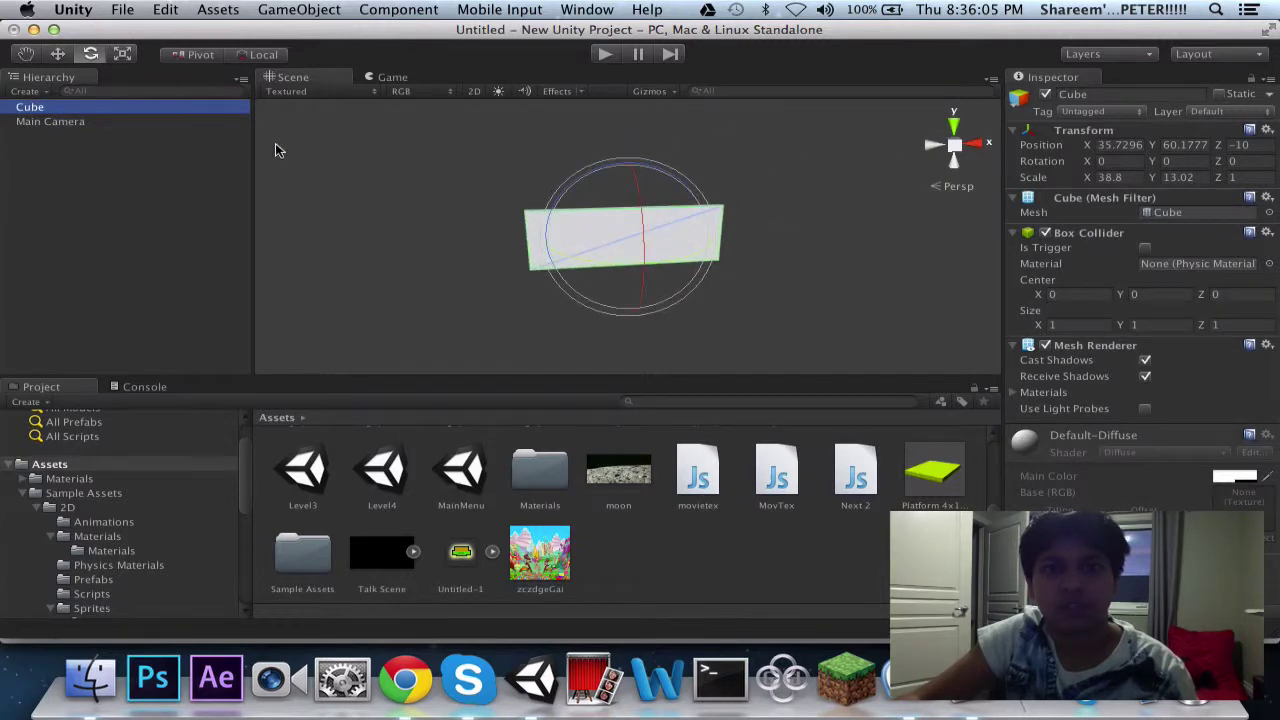
left_click(97, 122)
scroll(549, 225, "down", 5)
- Move the Main Camera along X and Y and set its Z to 27.47
left_click(58, 54)
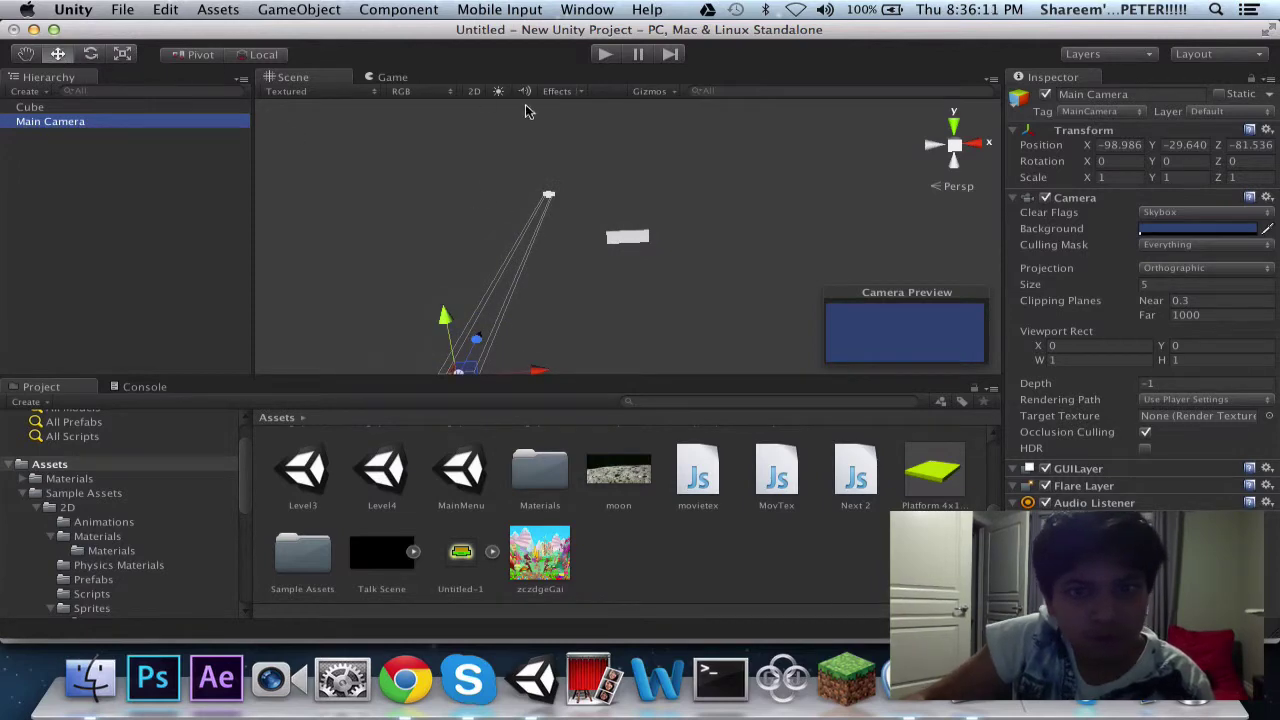
left_click_drag(547, 362, 834, 366)
left_click_drag(730, 288, 735, 448)
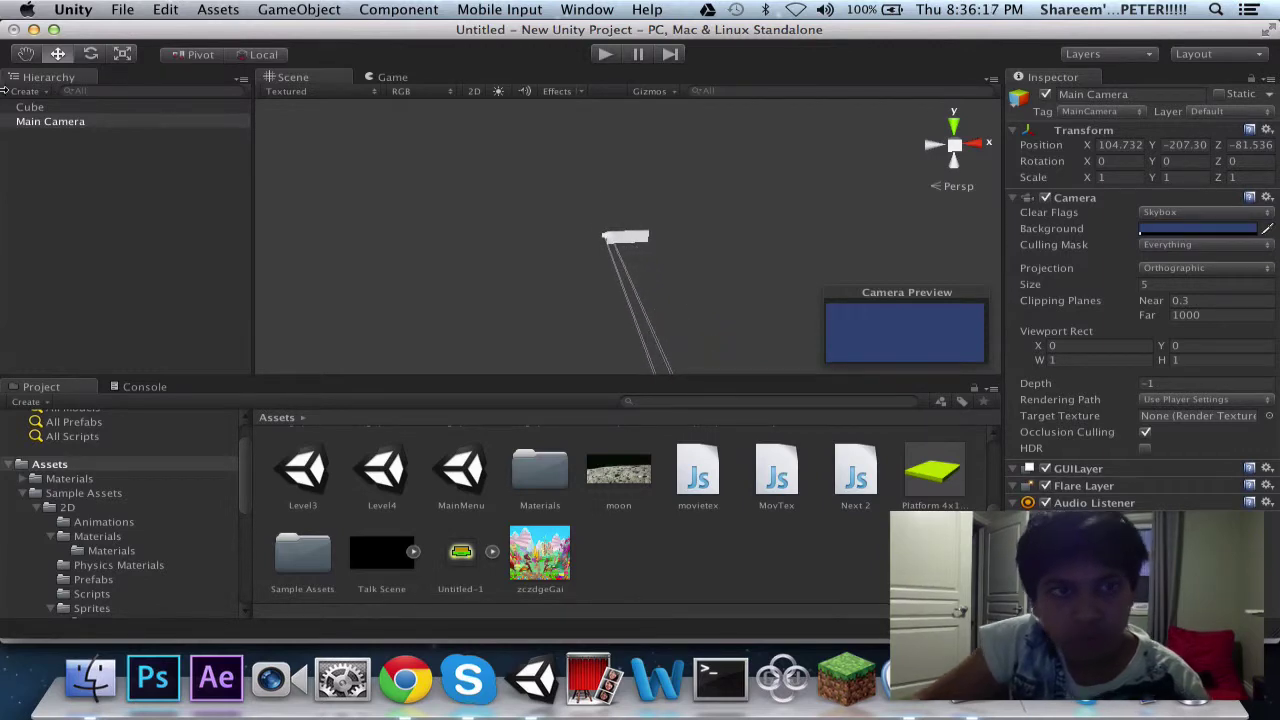
double_click(55, 122)
scroll(443, 137, "down", 5)
scroll(443, 115, "down", 3)
left_click_drag(637, 166, 617, 33)
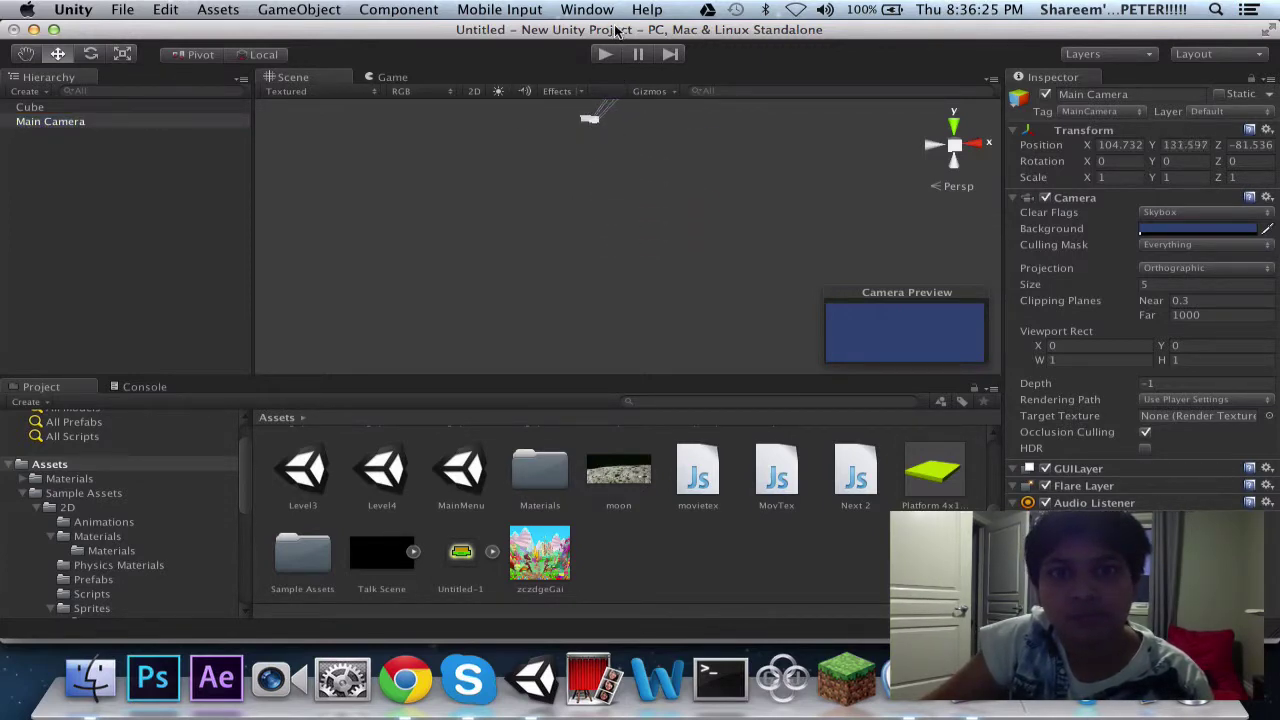
double_click(141, 122)
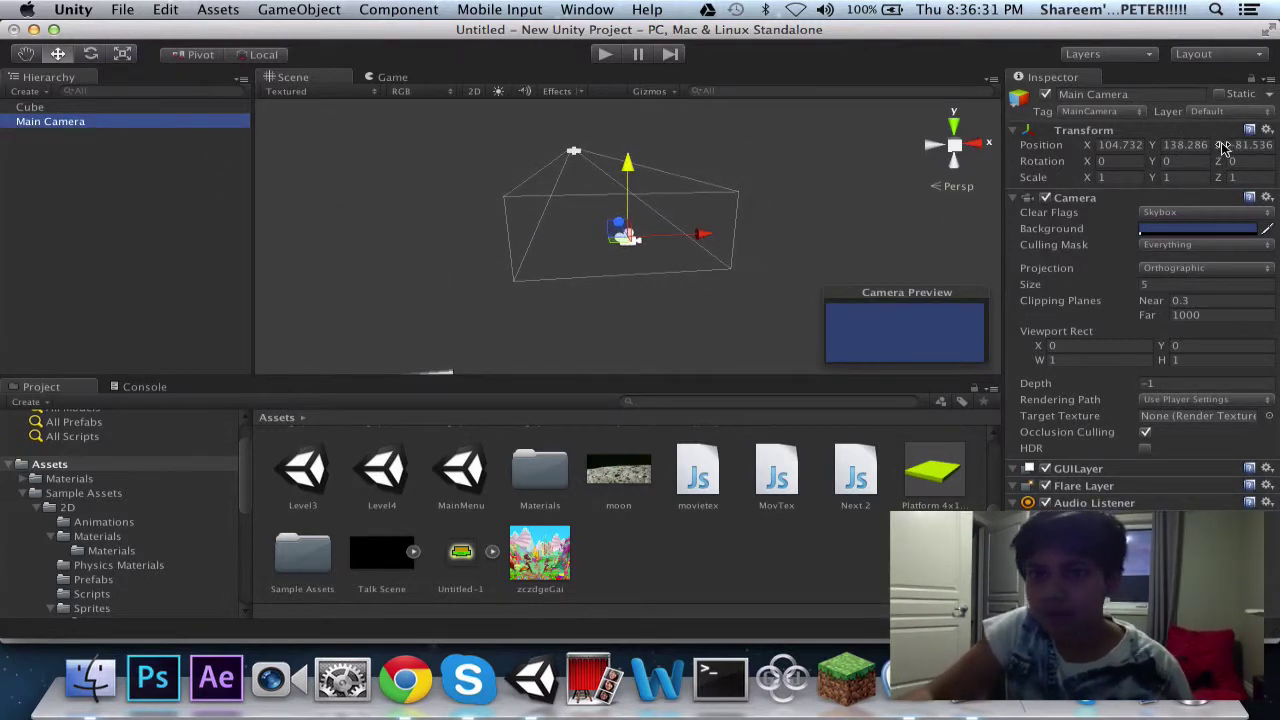
left_click_drag(1218, 145, 1278, 177)
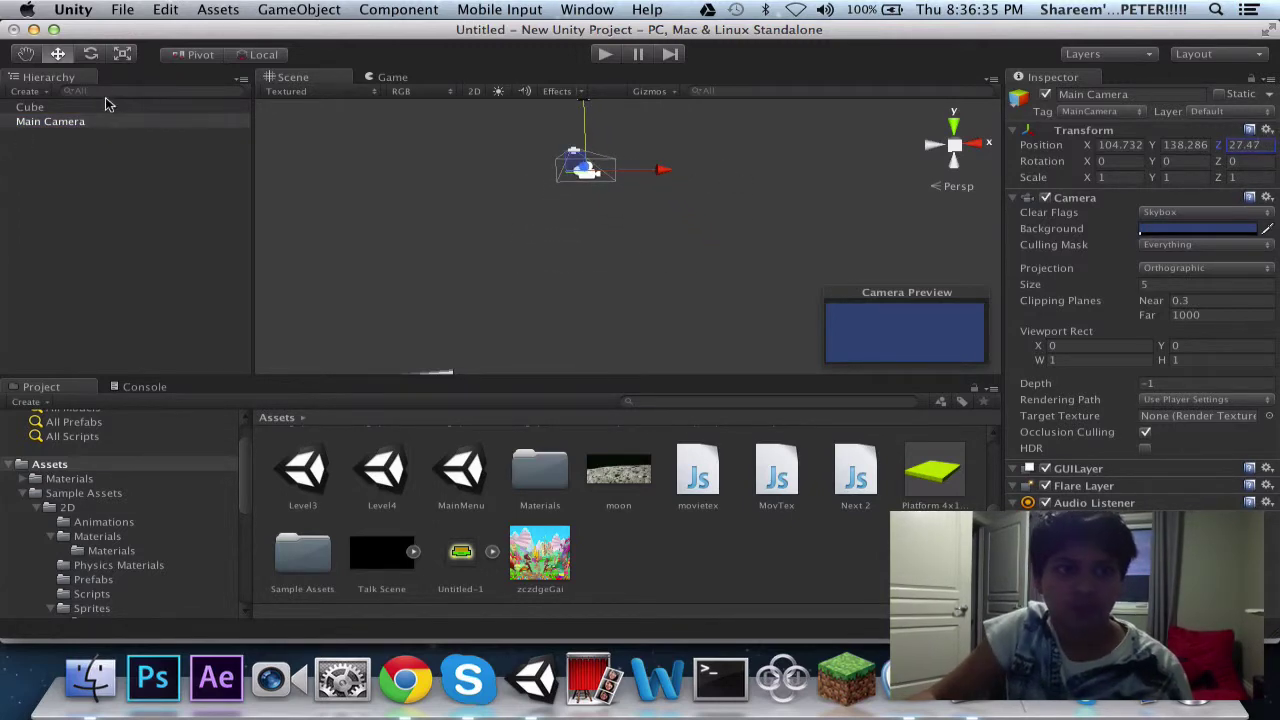
left_click_drag(560, 190, 329, 177, "alt")
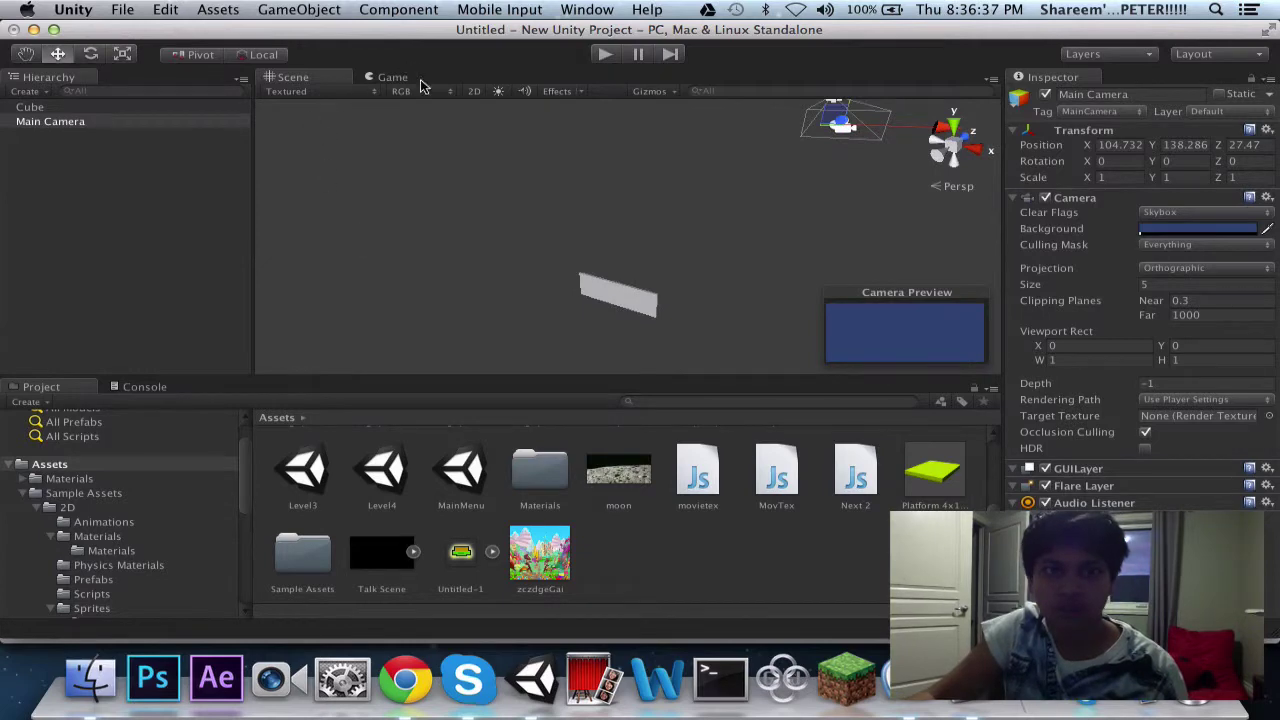
- Switch the Scene view to 2D, slide the camera left along X and pan to the cube
left_click(470, 93)
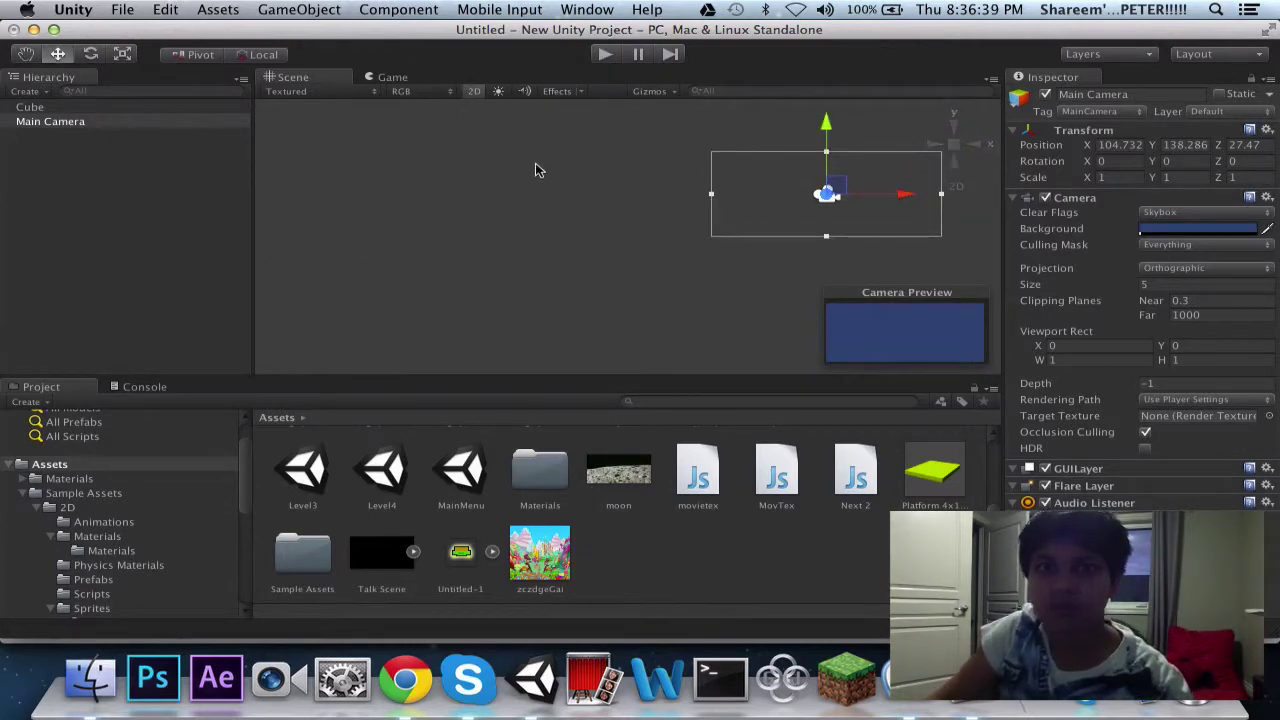
left_click_drag(910, 195, 420, 227)
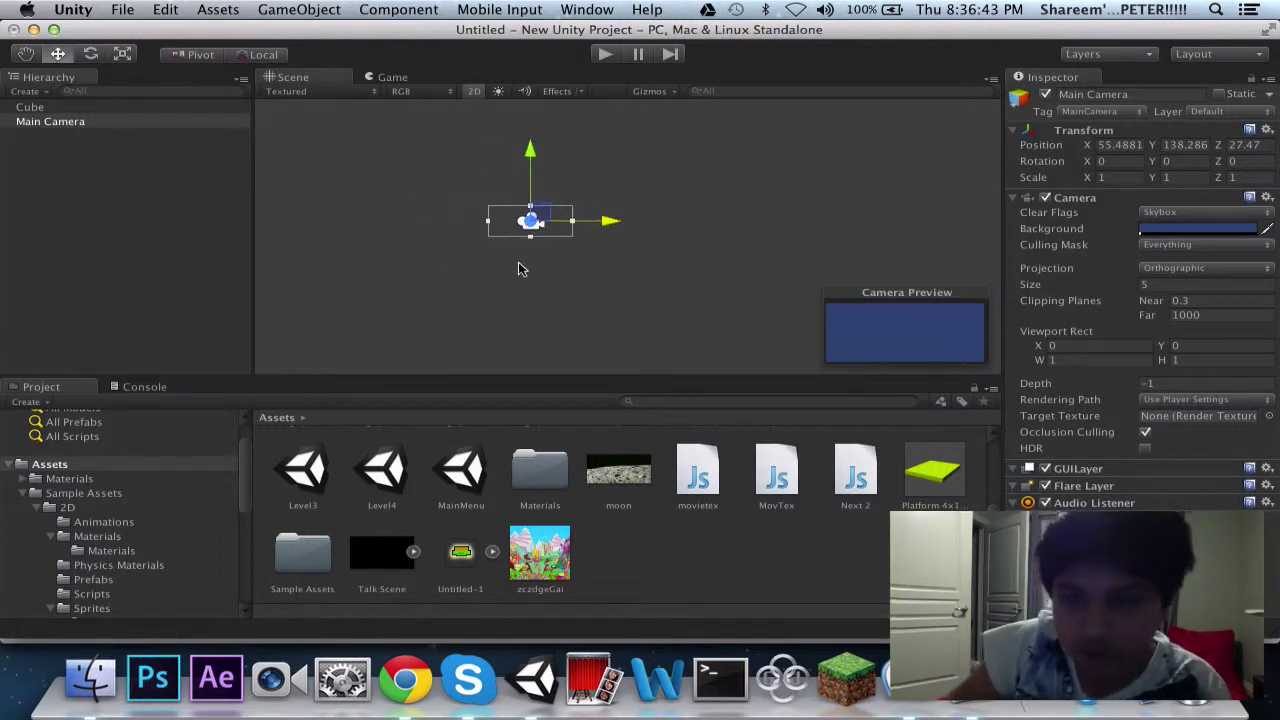
left_click(410, 266)
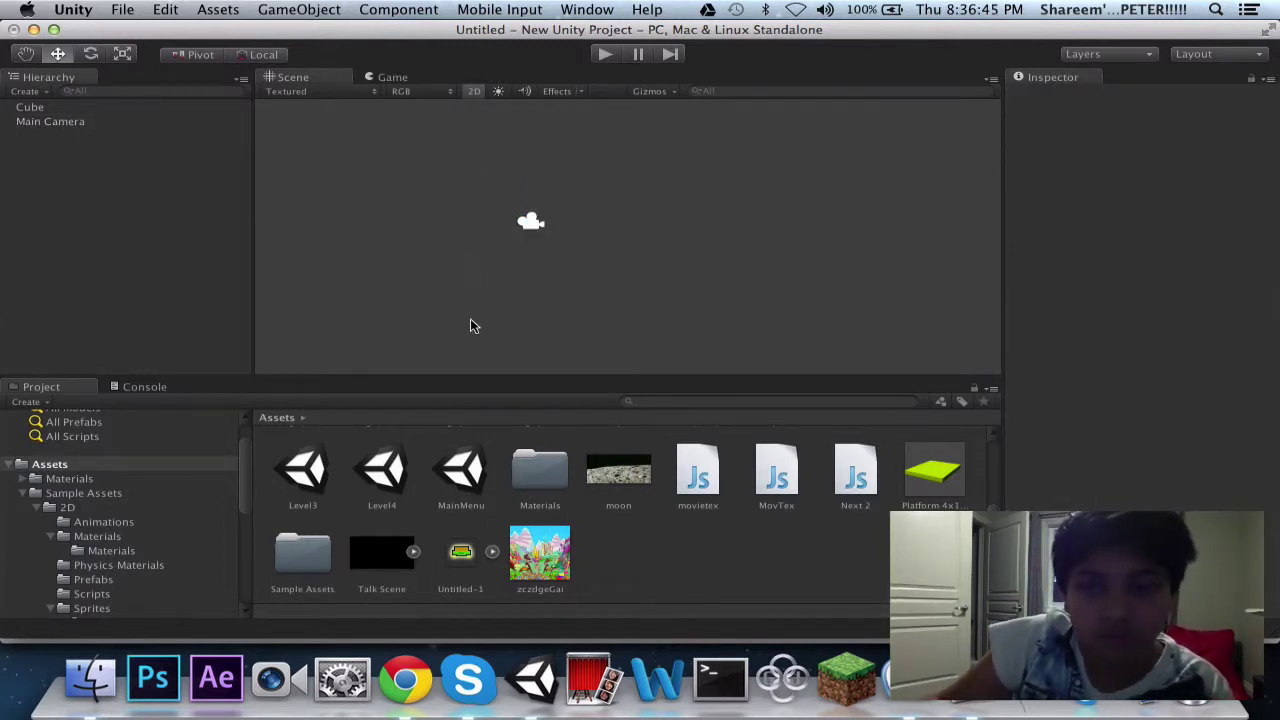
key("Down")
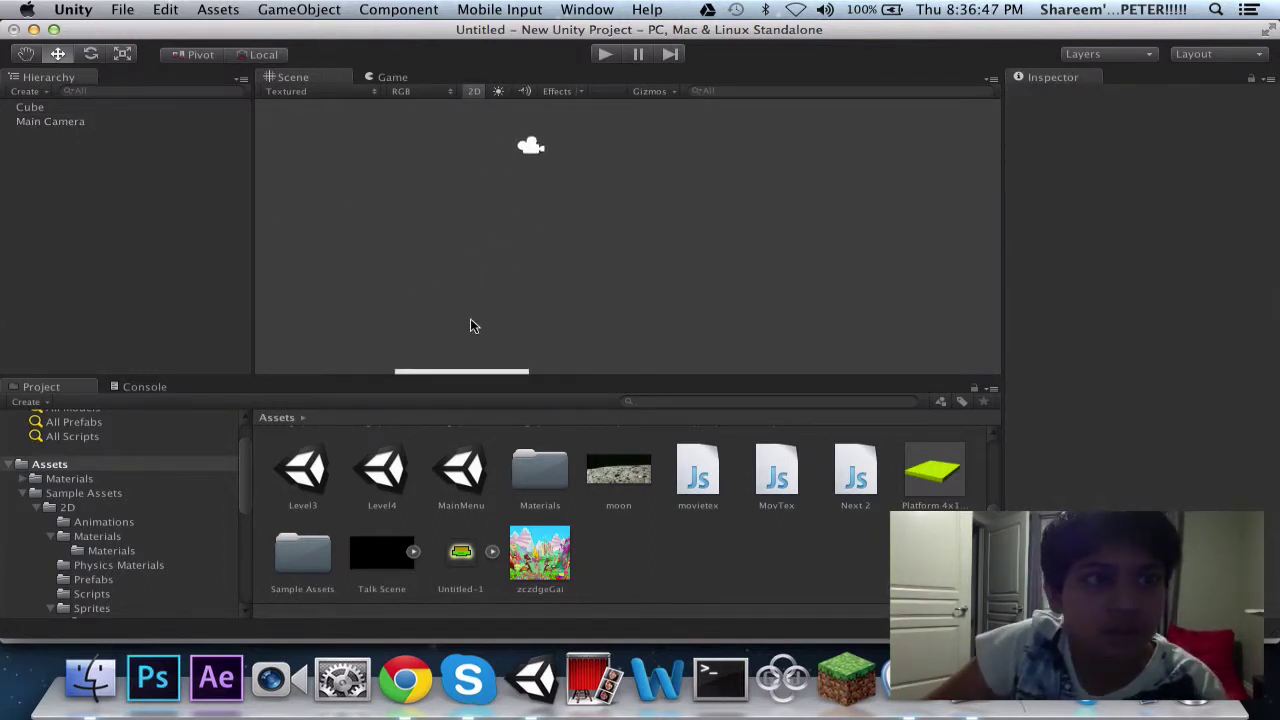
key("Down")
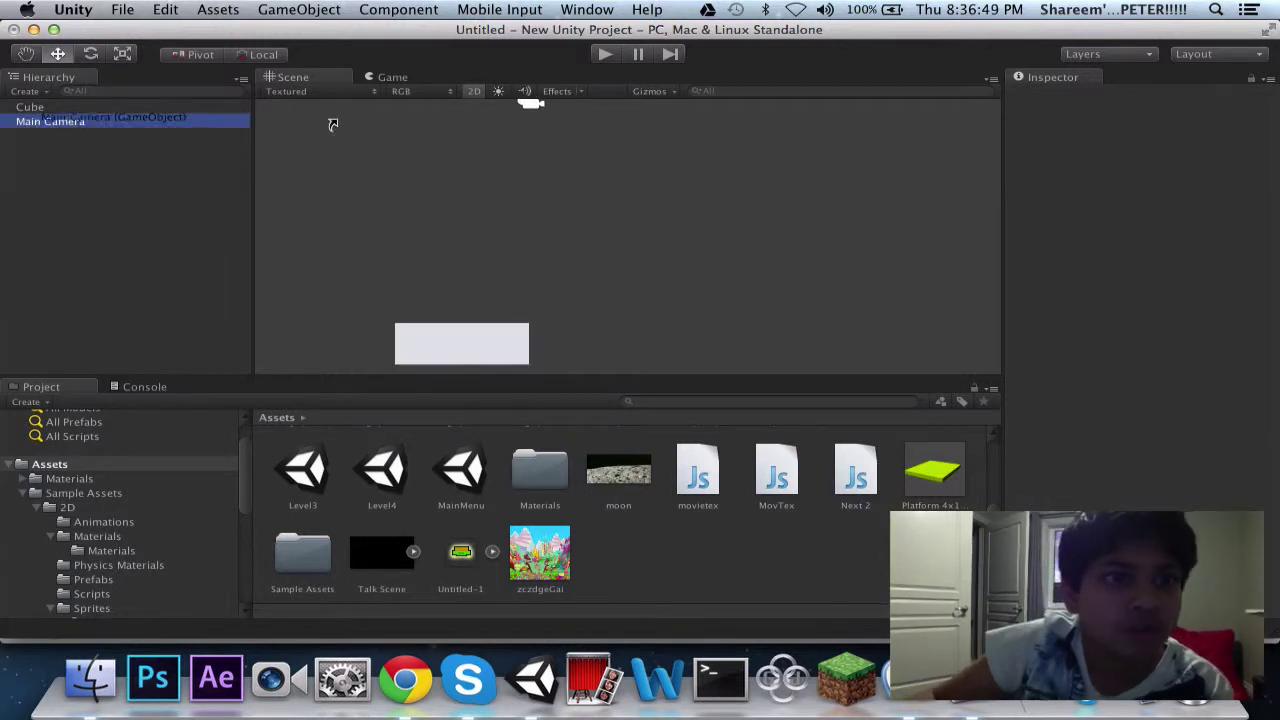
- Scrub the Main Camera's Position to Y 61.1, X 34.8 and Z -1009.8
left_click(530, 106)
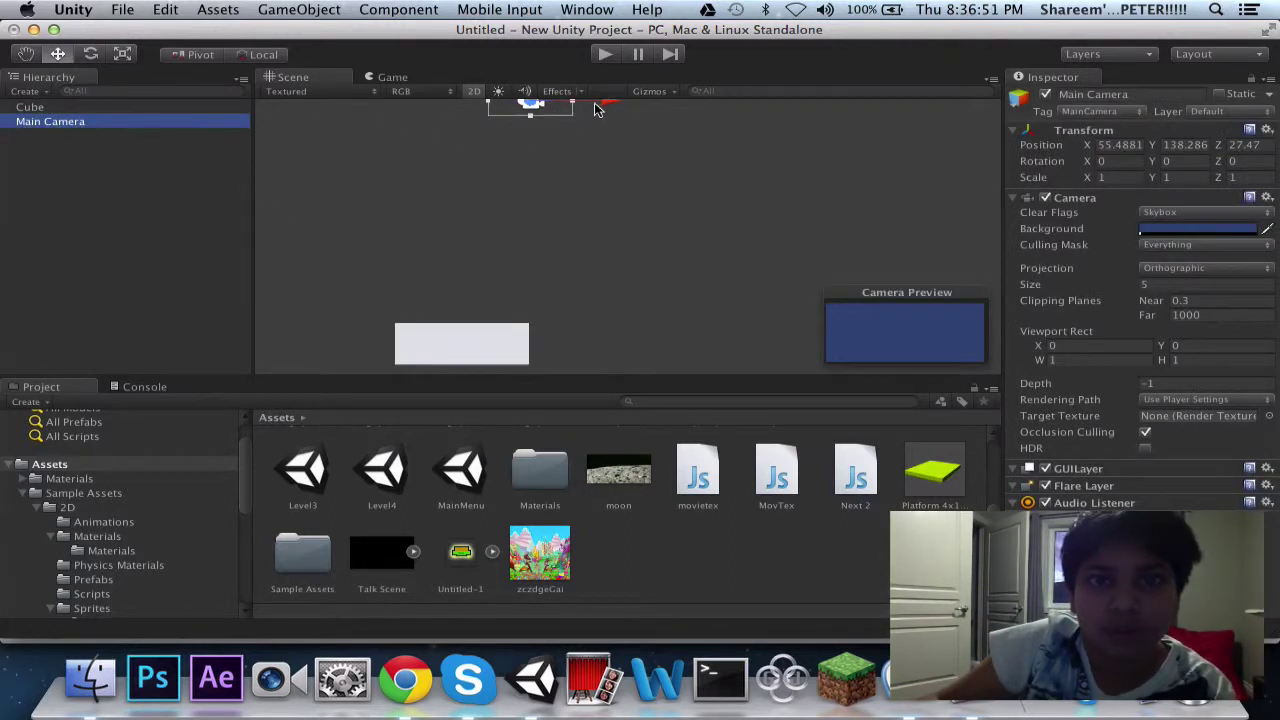
scroll(600, 125, "down", 2)
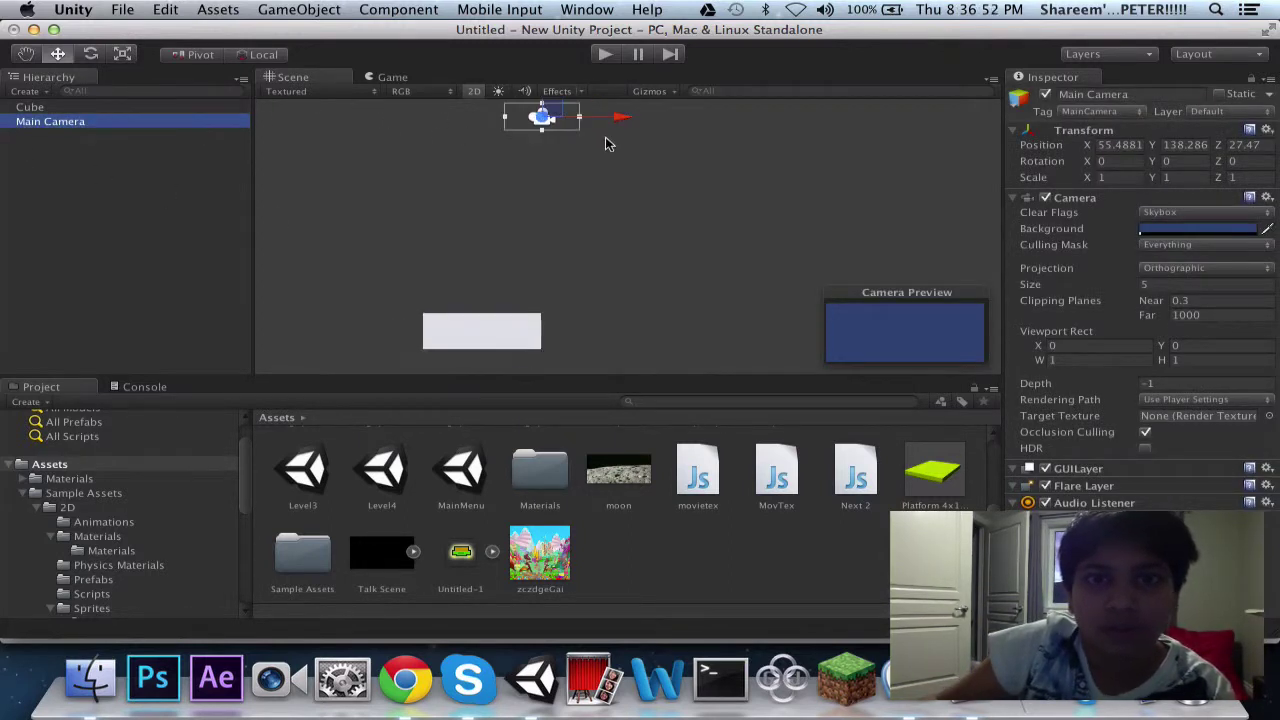
left_click(542, 110)
left_click_drag(1153, 148, 864, 180)
left_click_drag(1087, 148, 1031, 148)
left_click_drag(1113, 148, 953, 148)
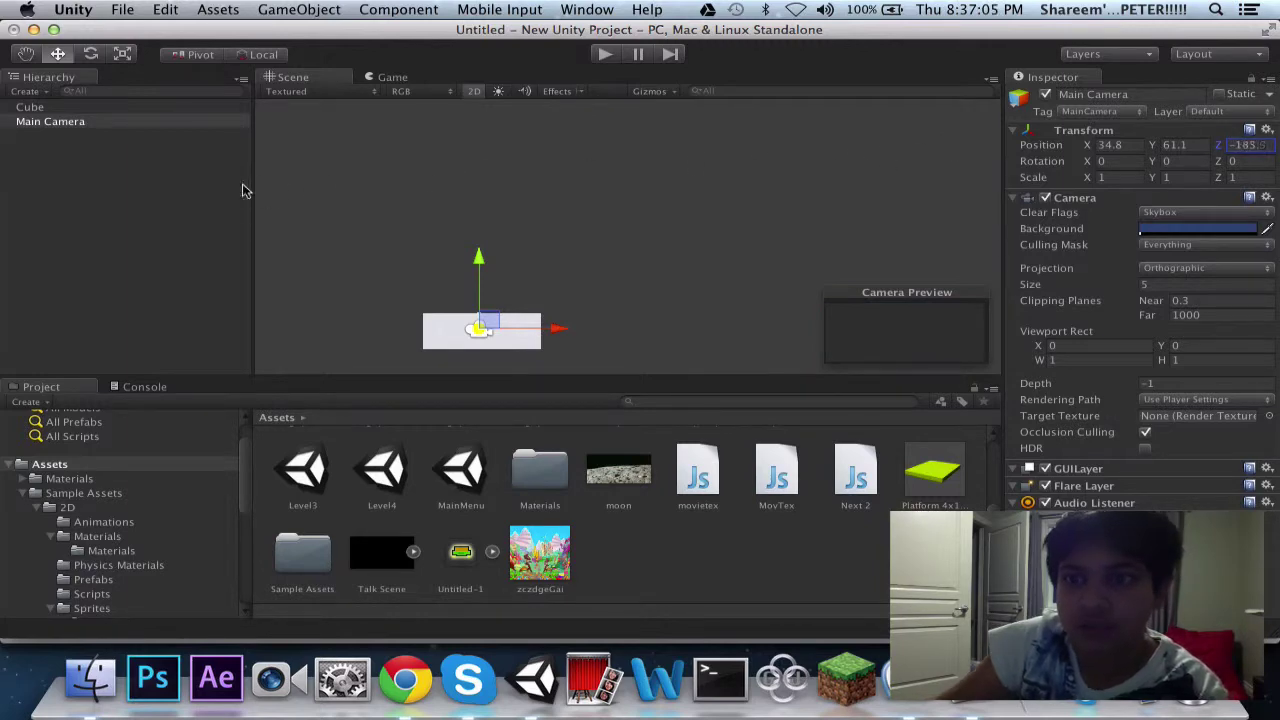
left_click_drag(220, 193, 3, 277)
left_click_drag(164, 278, 223, 277)
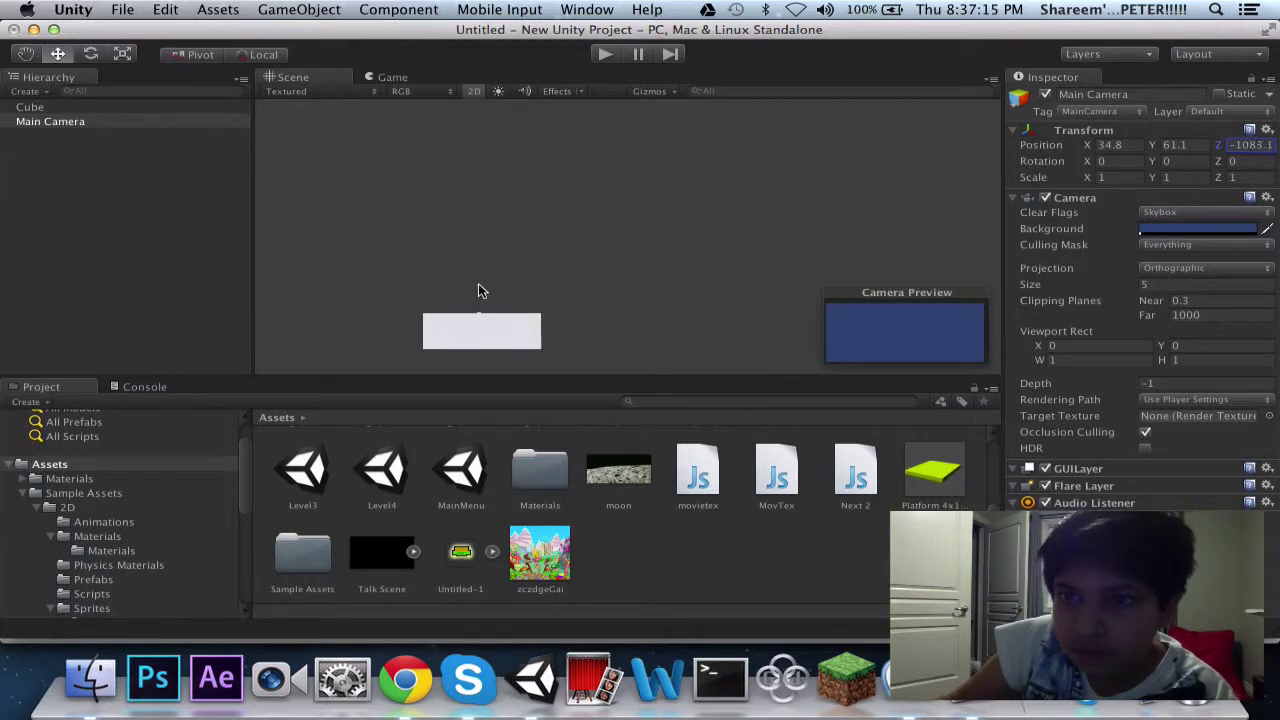
left_click_drag(610, 289, 800, 289)
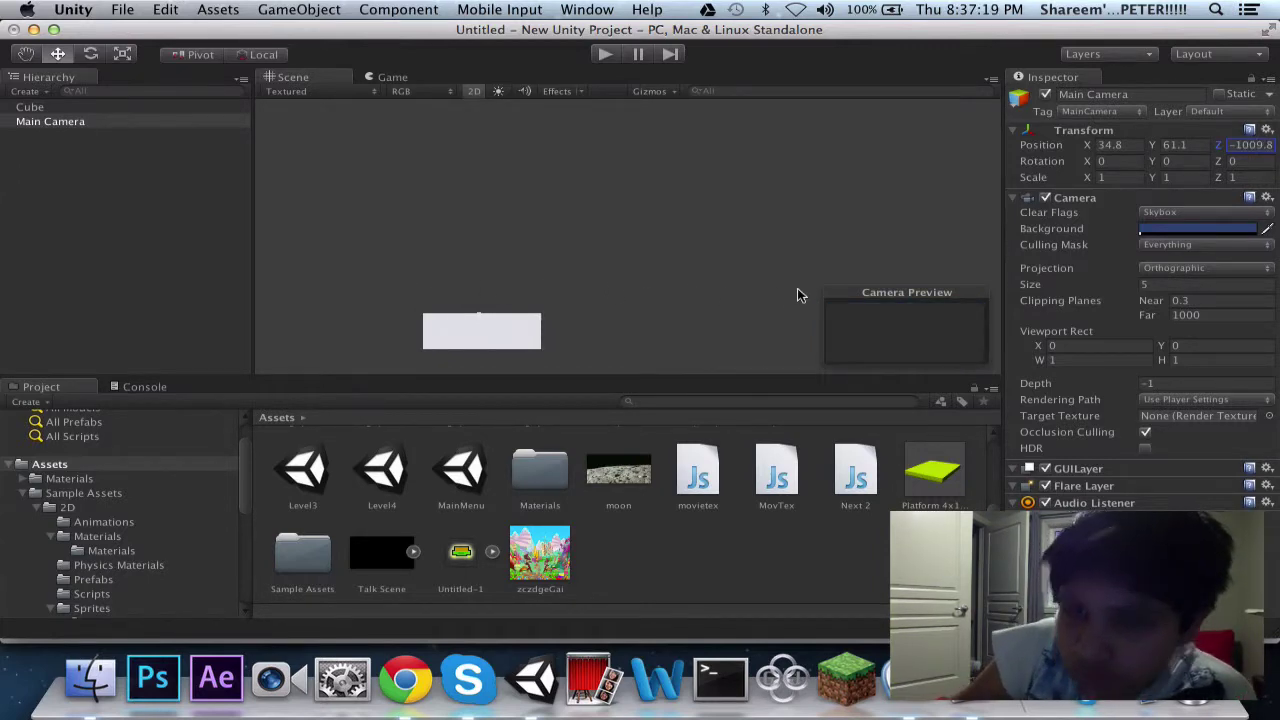
- Search the Project assets for 'movi', then 'fina', to locate the cutscene movie
left_click(707, 404)
type("movi")
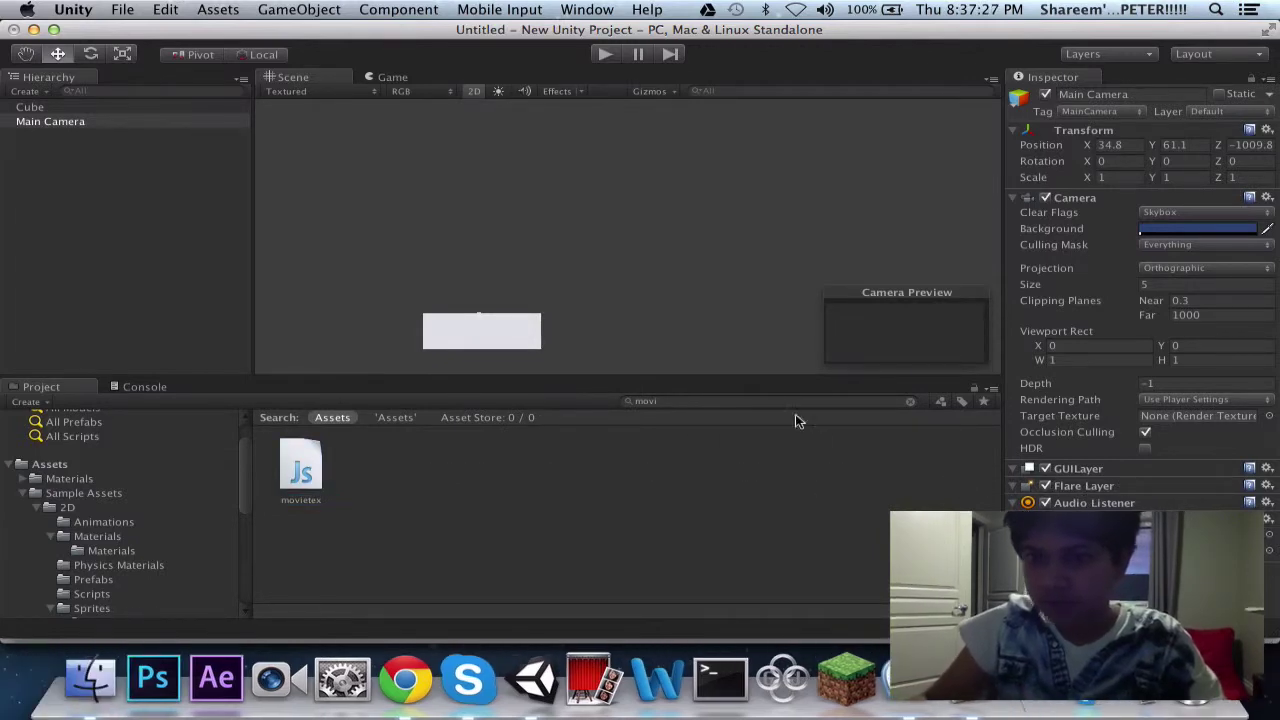
key("BackSpace")
key("BackSpace")
key("BackSpace")
key("BackSpace")
type("fina")
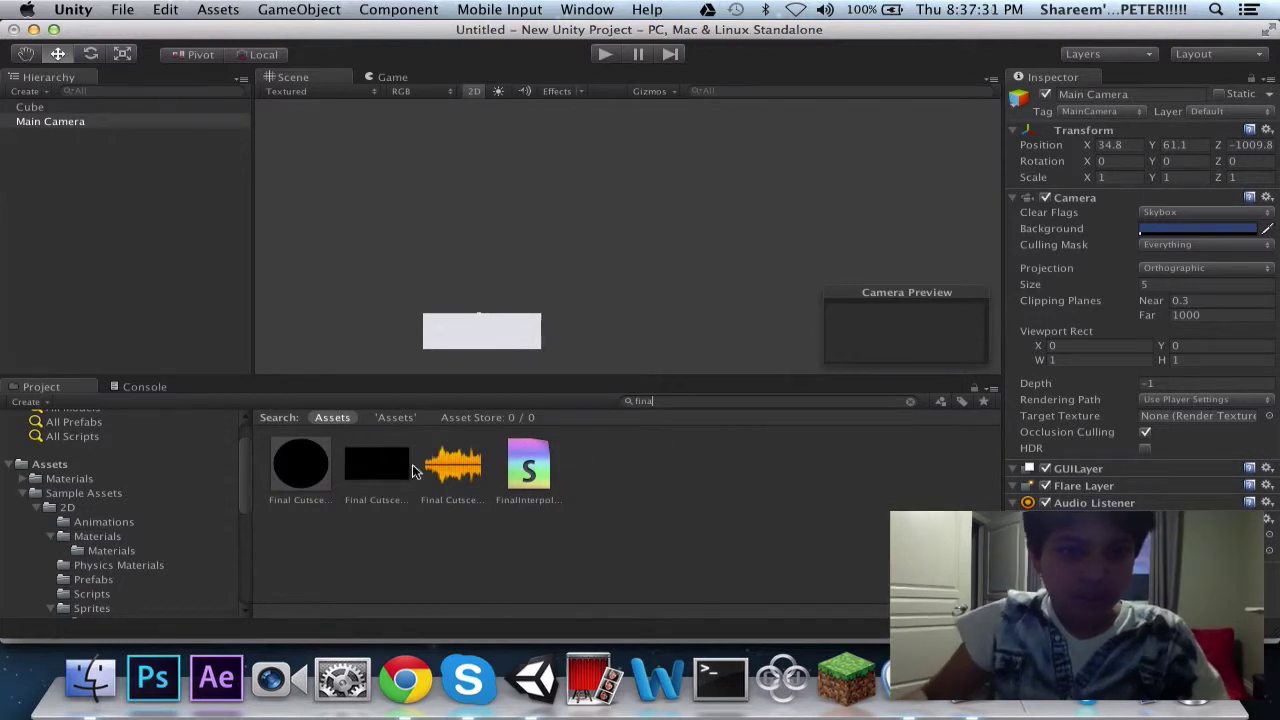
left_click_drag(415, 471, 1268, 550)
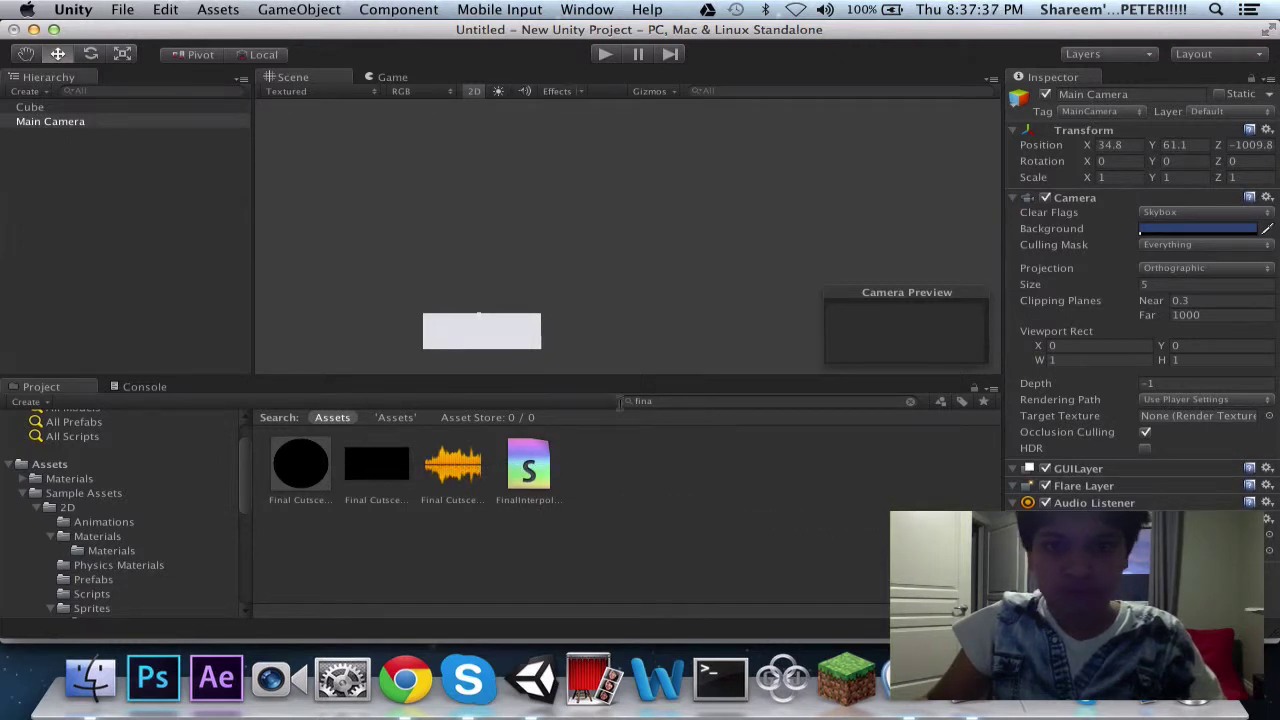
- Clear the search and expand Final Cutscene to reveal its Final Cutscene Complete audio
left_click(716, 404)
key("BackSpace")
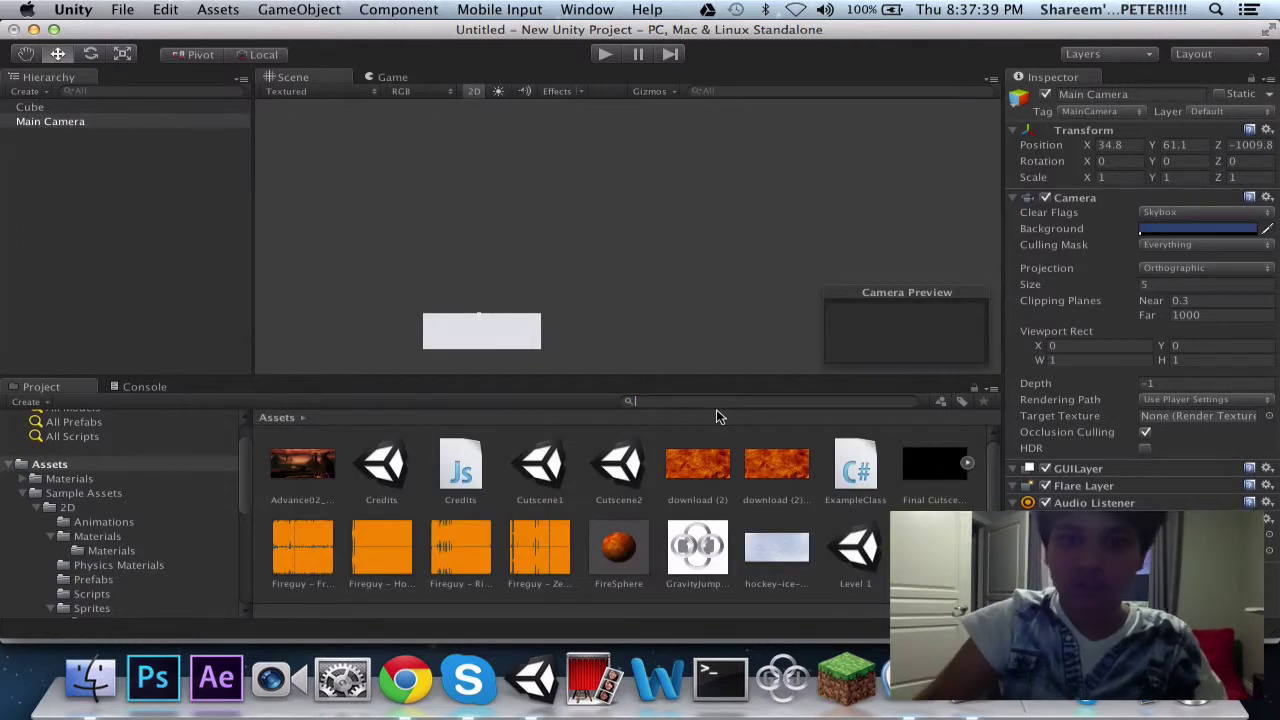
left_click_drag(935, 465, 1268, 550)
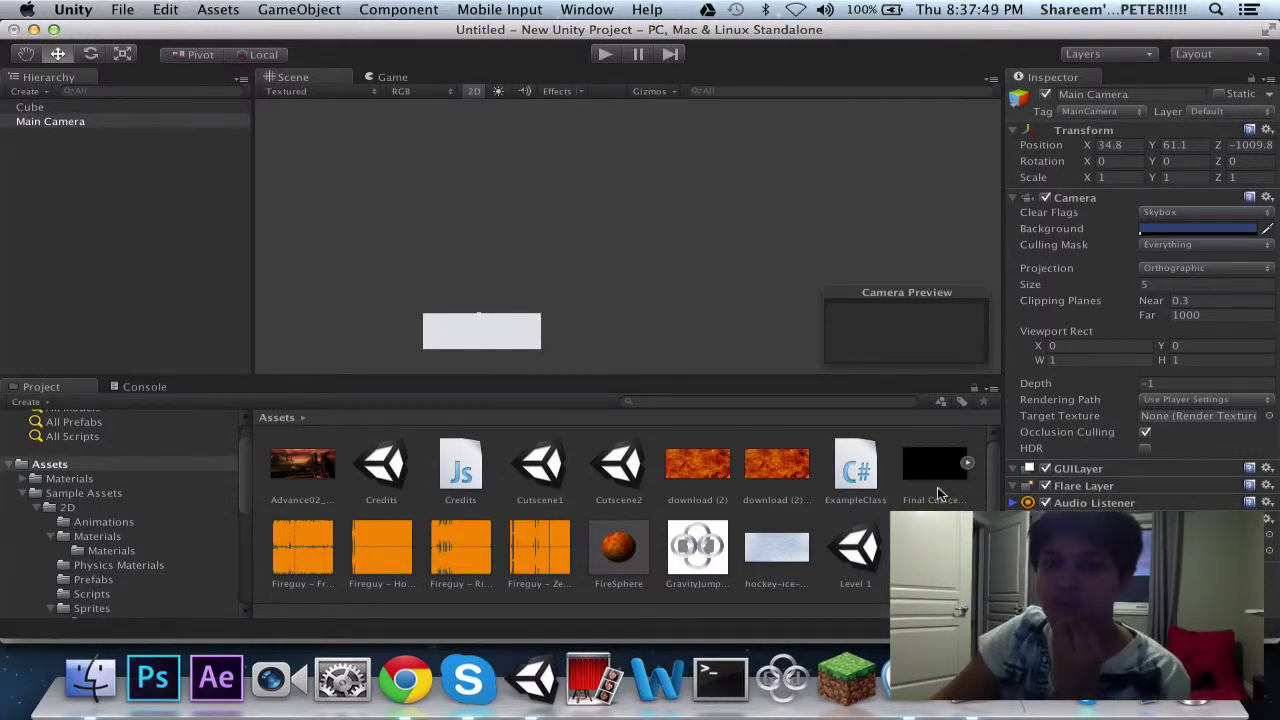
left_click(966, 466)
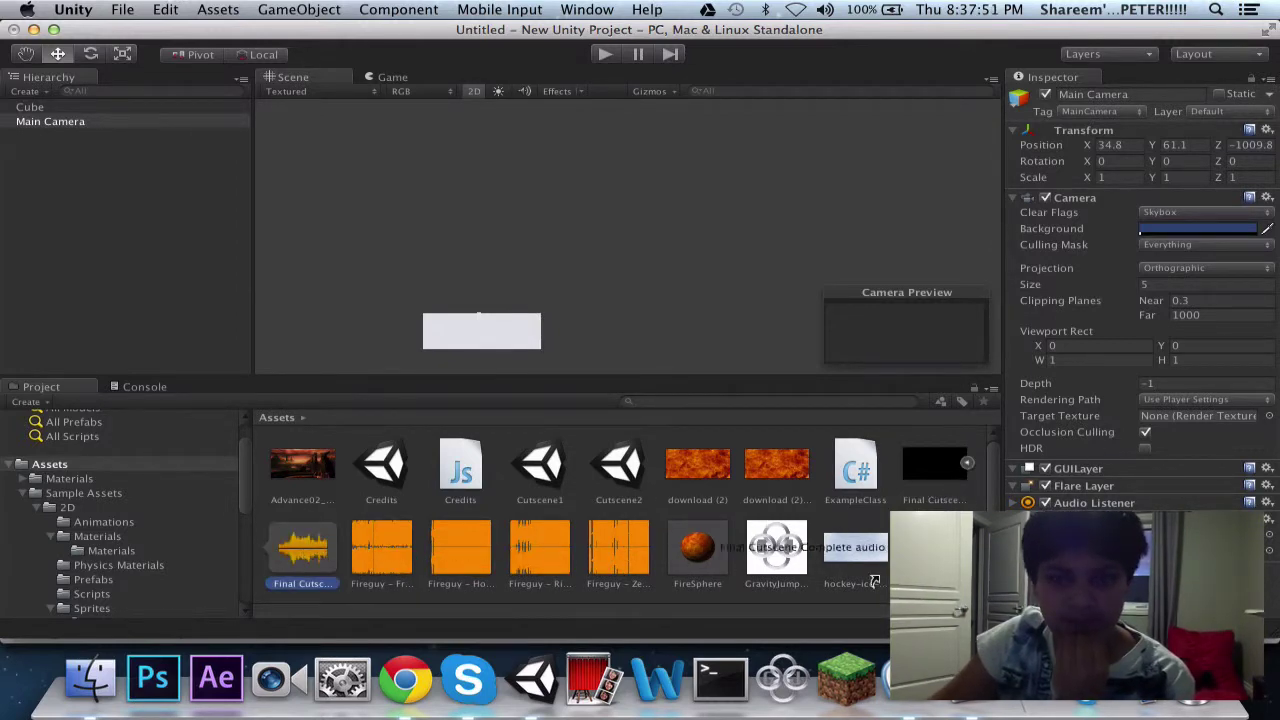
- Run the scene, review the Main Camera's missing-Renderer error in the Console, then stop play mode
left_click(605, 55)
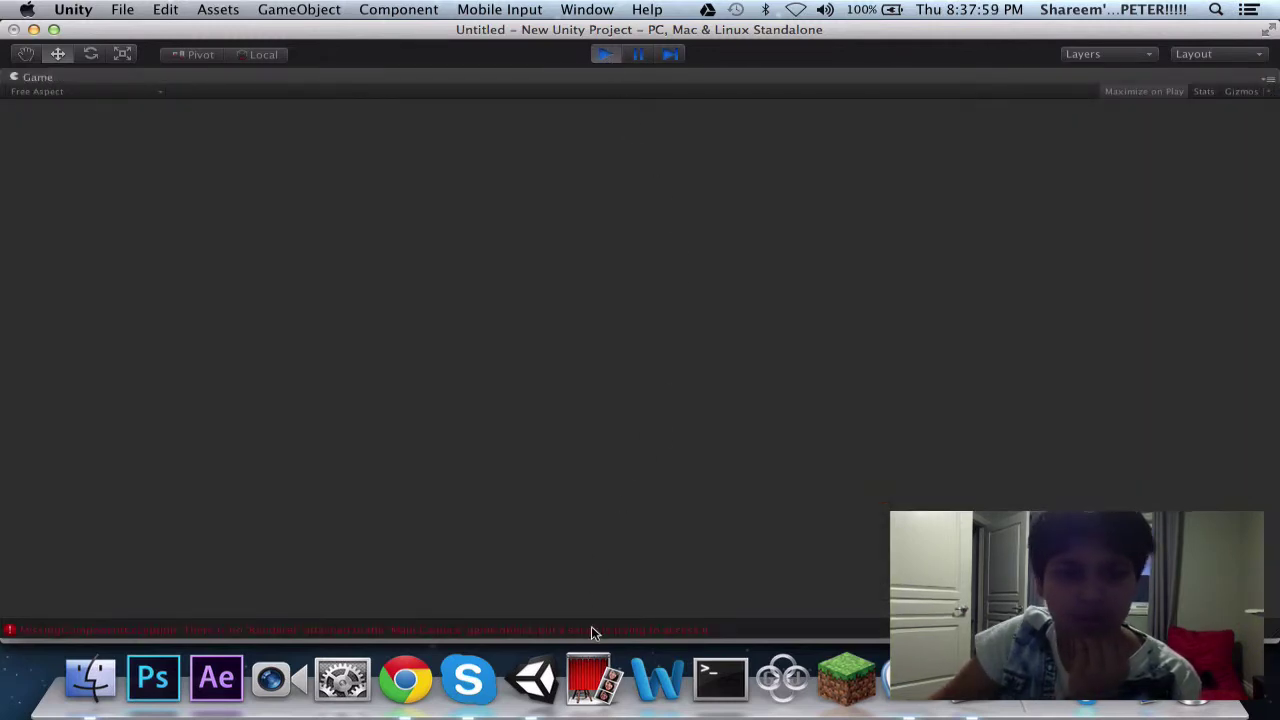
left_click(591, 628)
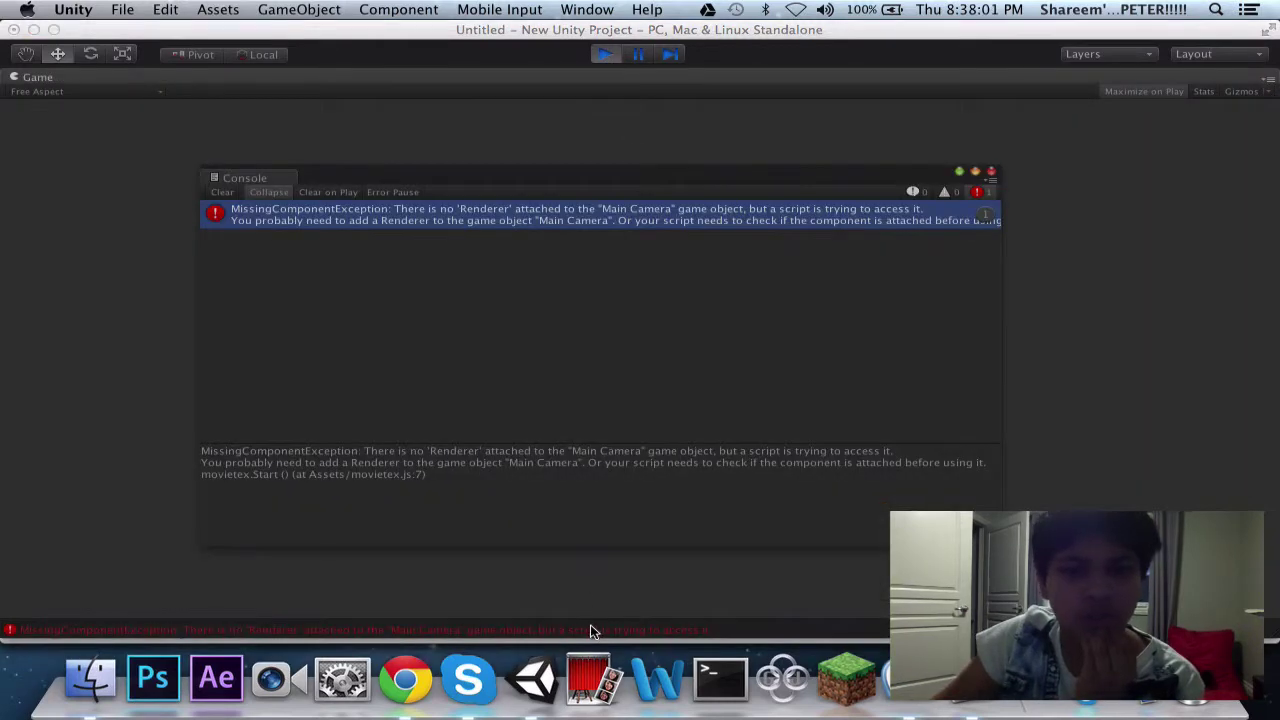
left_click(993, 176)
left_click(605, 53)
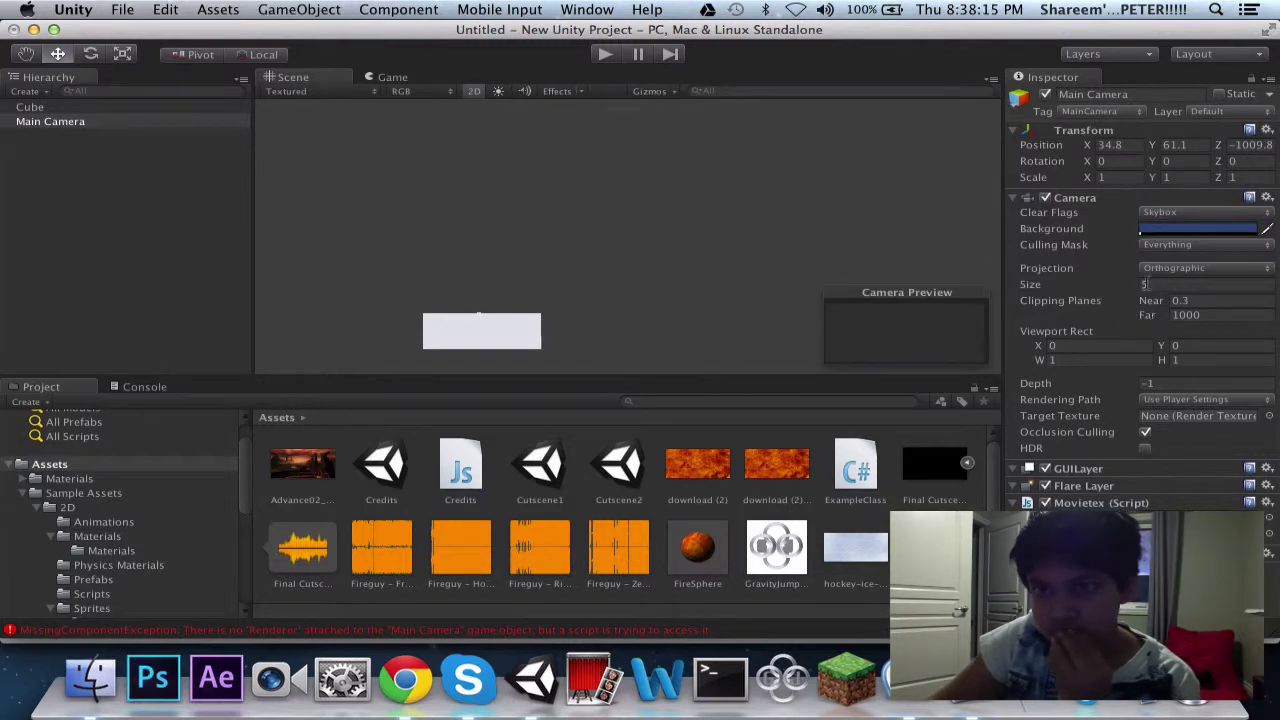
- Set the camera size to -8.31, select Main Camera, and view the scene in 3D perspective
left_click_drag(1123, 293, 668, 297)
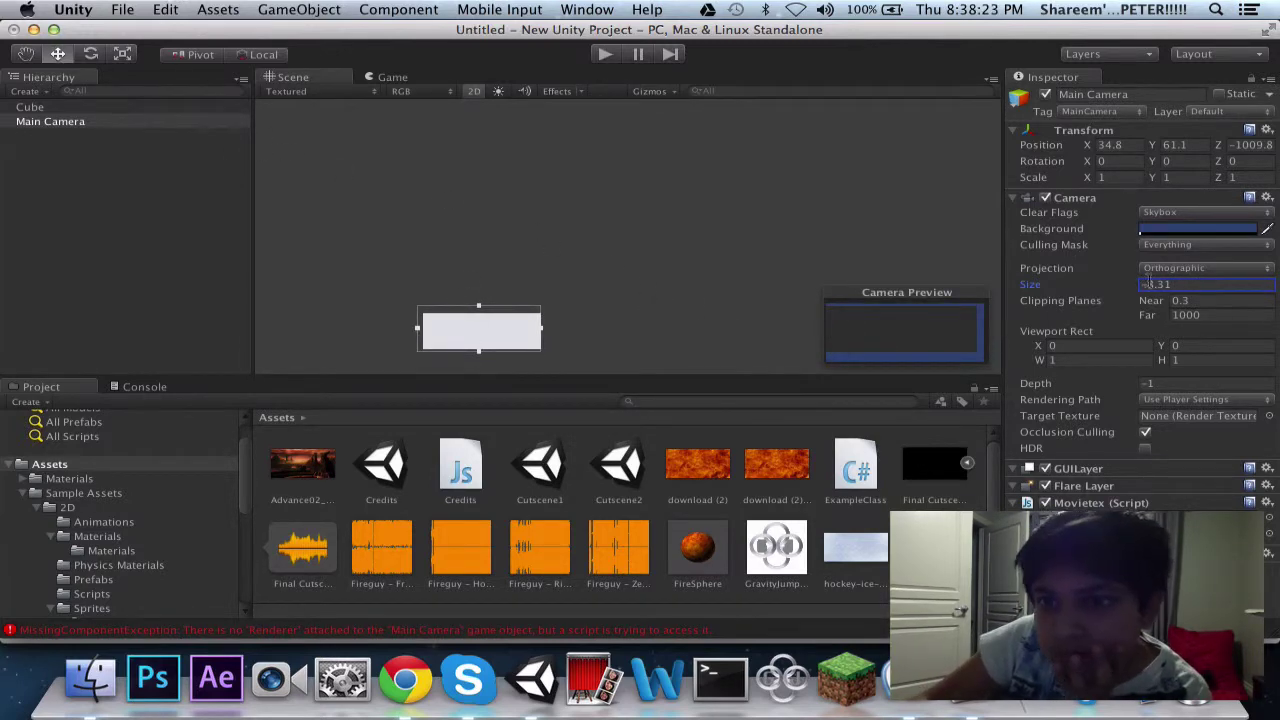
left_click(74, 123)
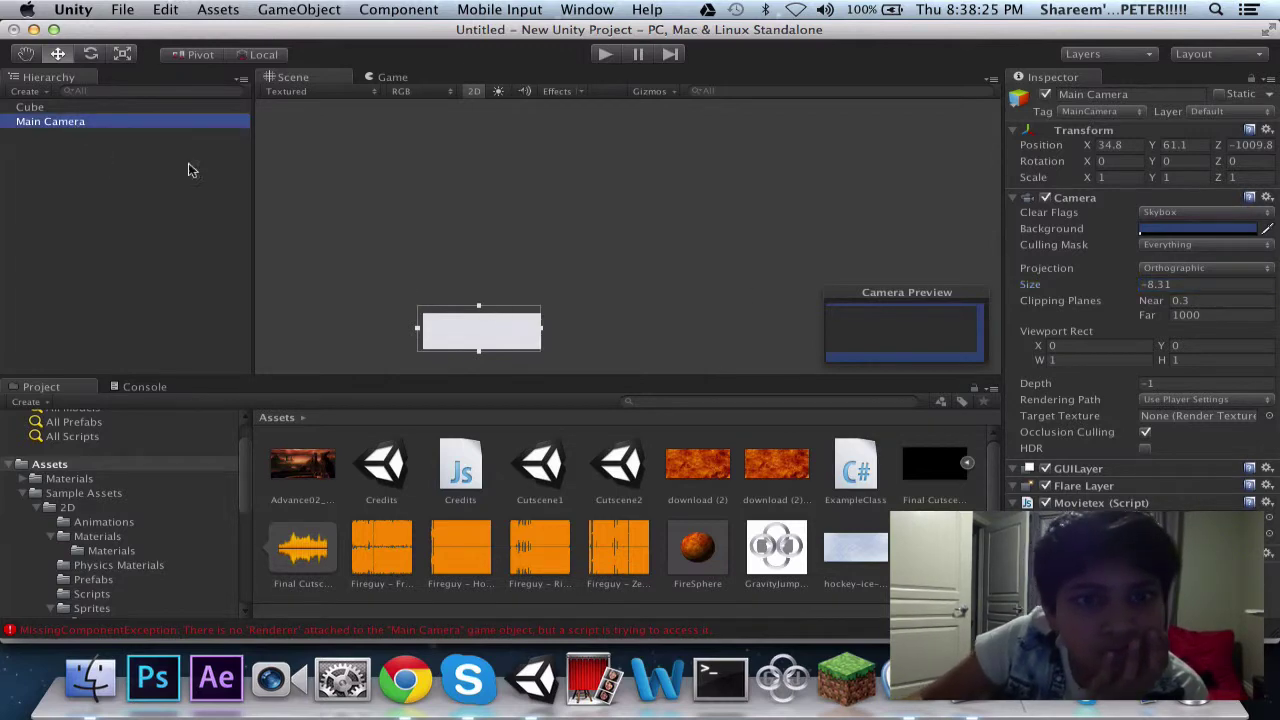
left_click(474, 91)
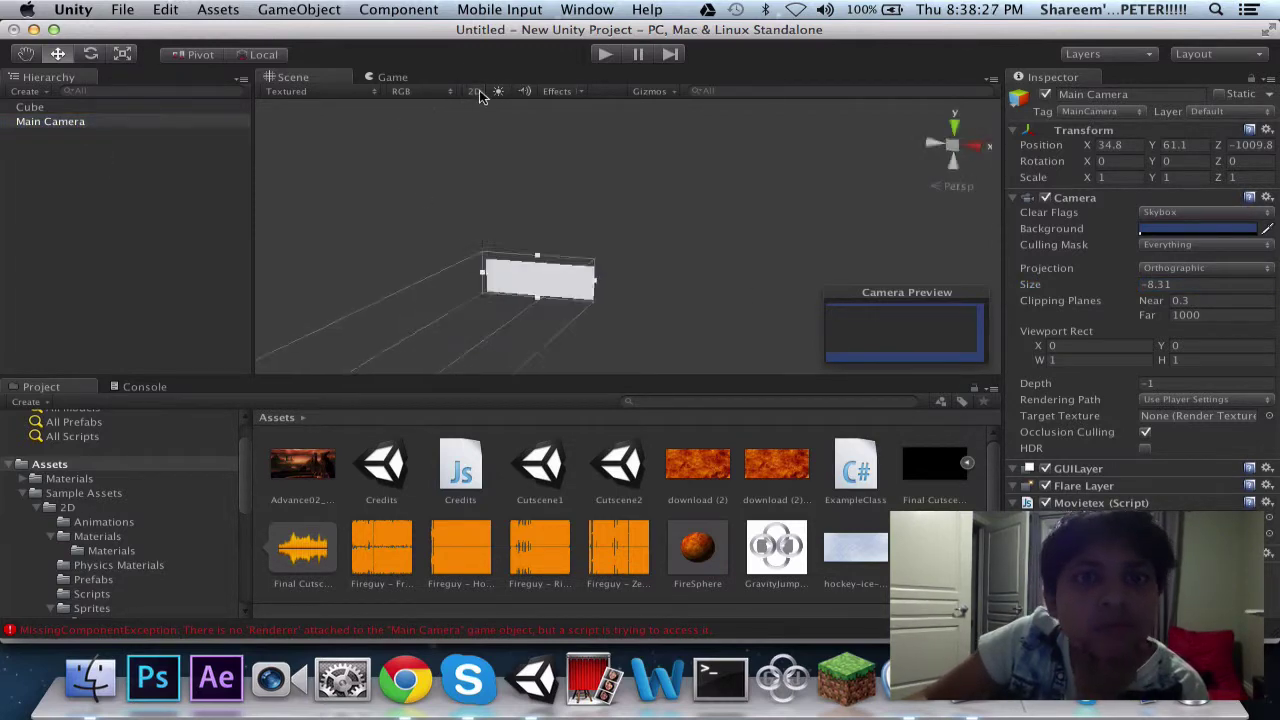
left_click_drag(614, 251, 617, 220, "alt")
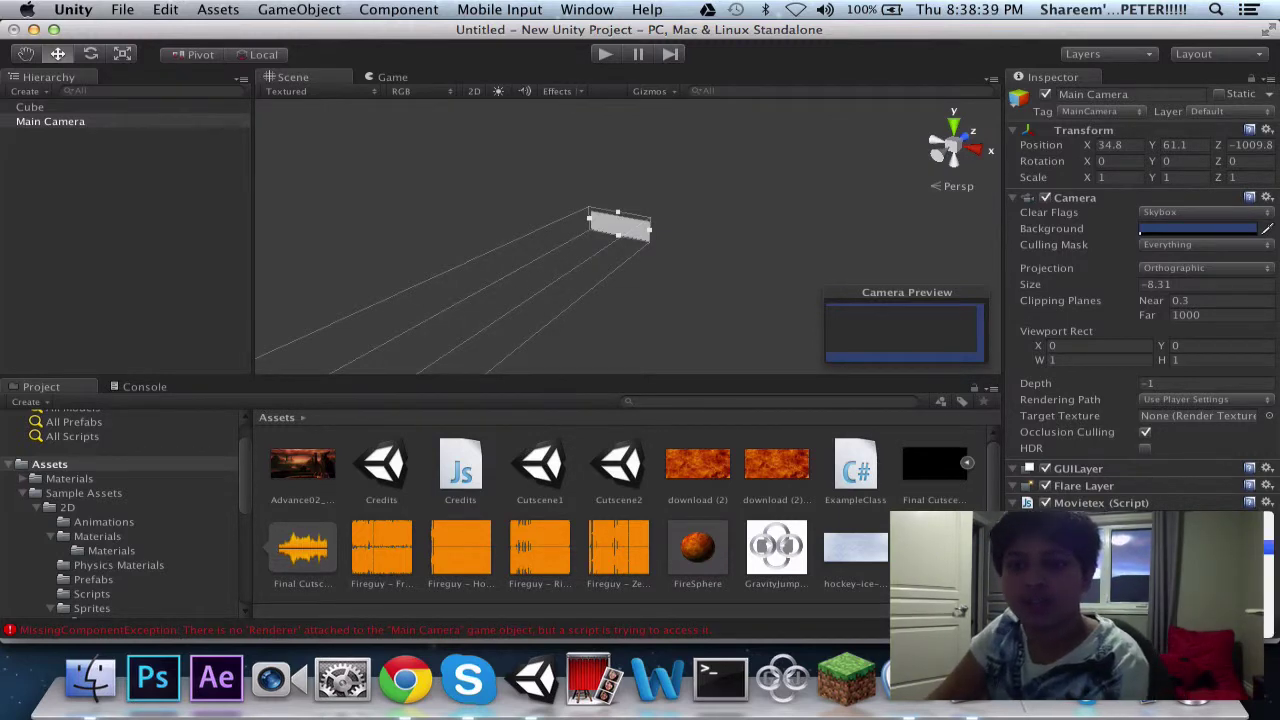
- Remove the Movietex script from Main Camera and attach movietex.js to the Cube
left_click(1200, 545)
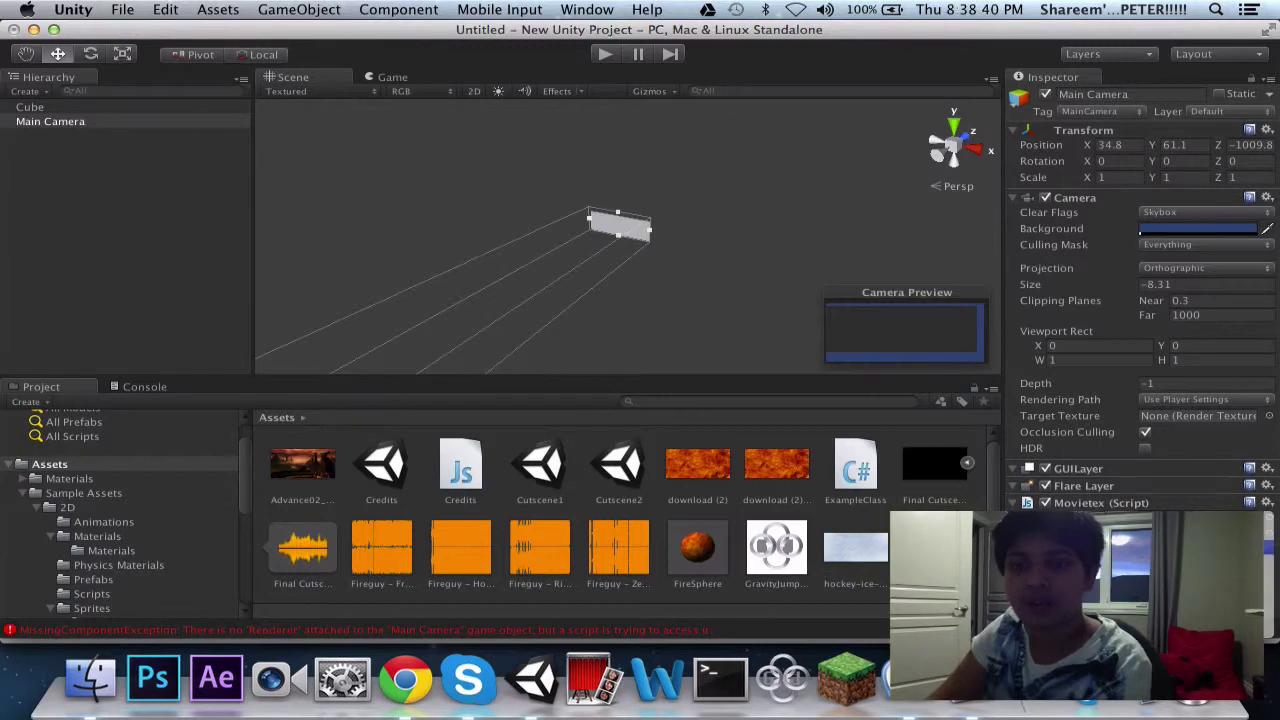
left_click(103, 107)
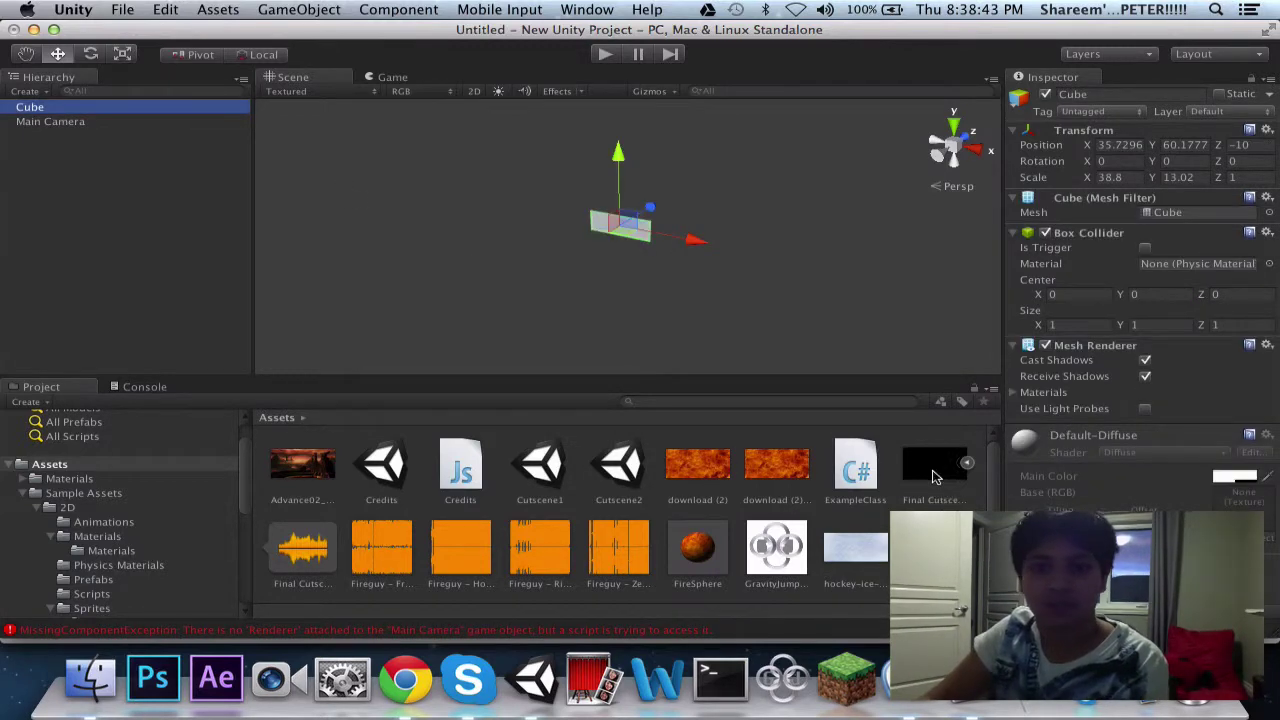
scroll(800, 520, "down", 3)
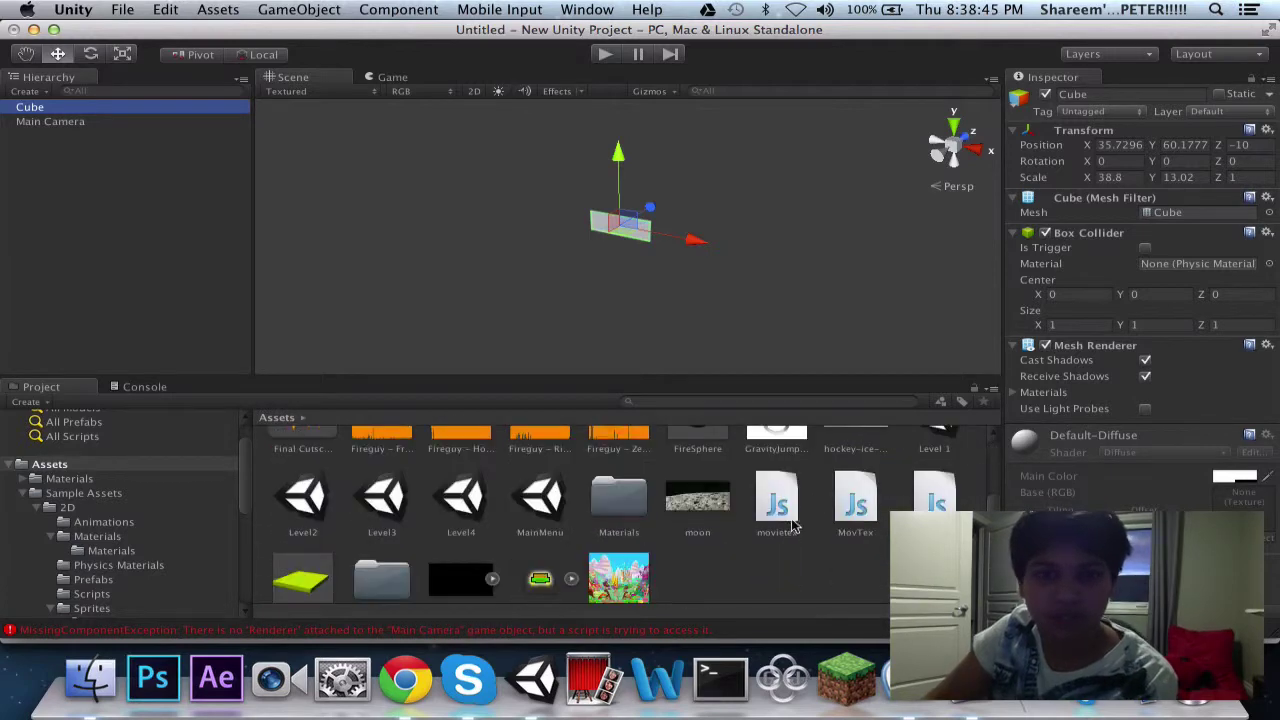
left_click_drag(790, 527, 1100, 420)
- Assign the Final Cutscene movie to the Cube's Mov Tex field
scroll(876, 517, "up", 3)
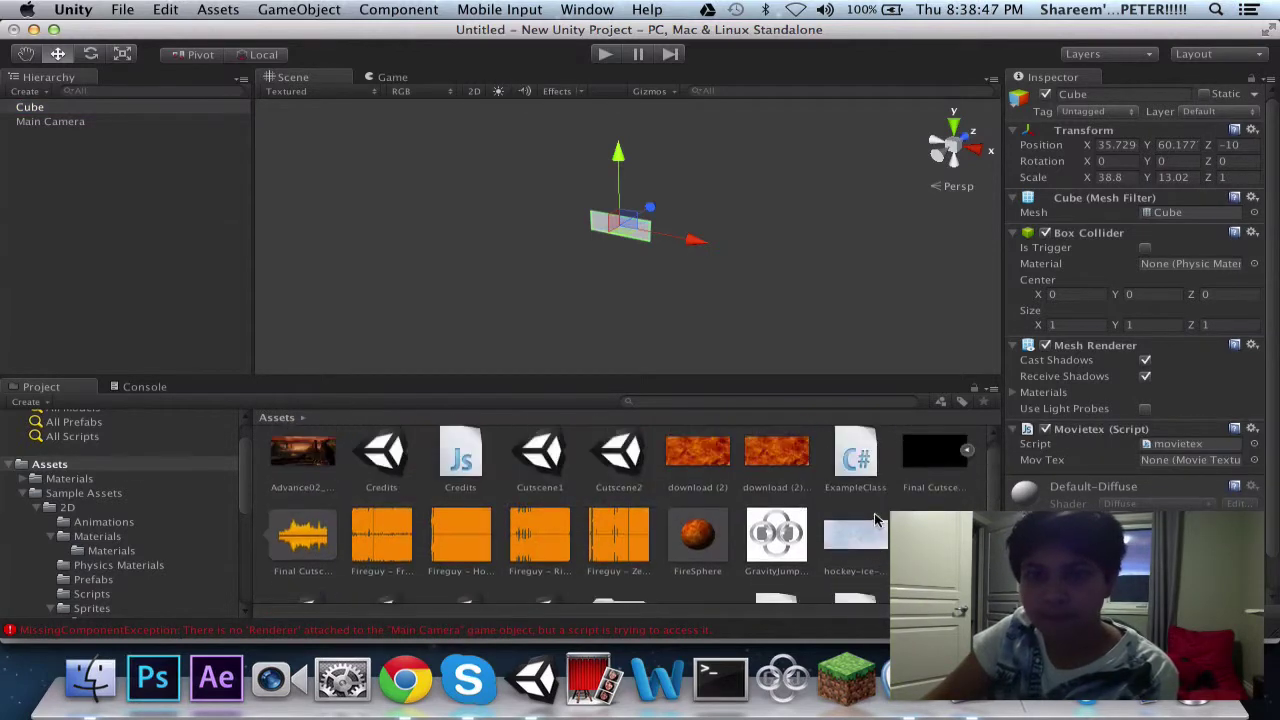
left_click_drag(926, 470, 1190, 460)
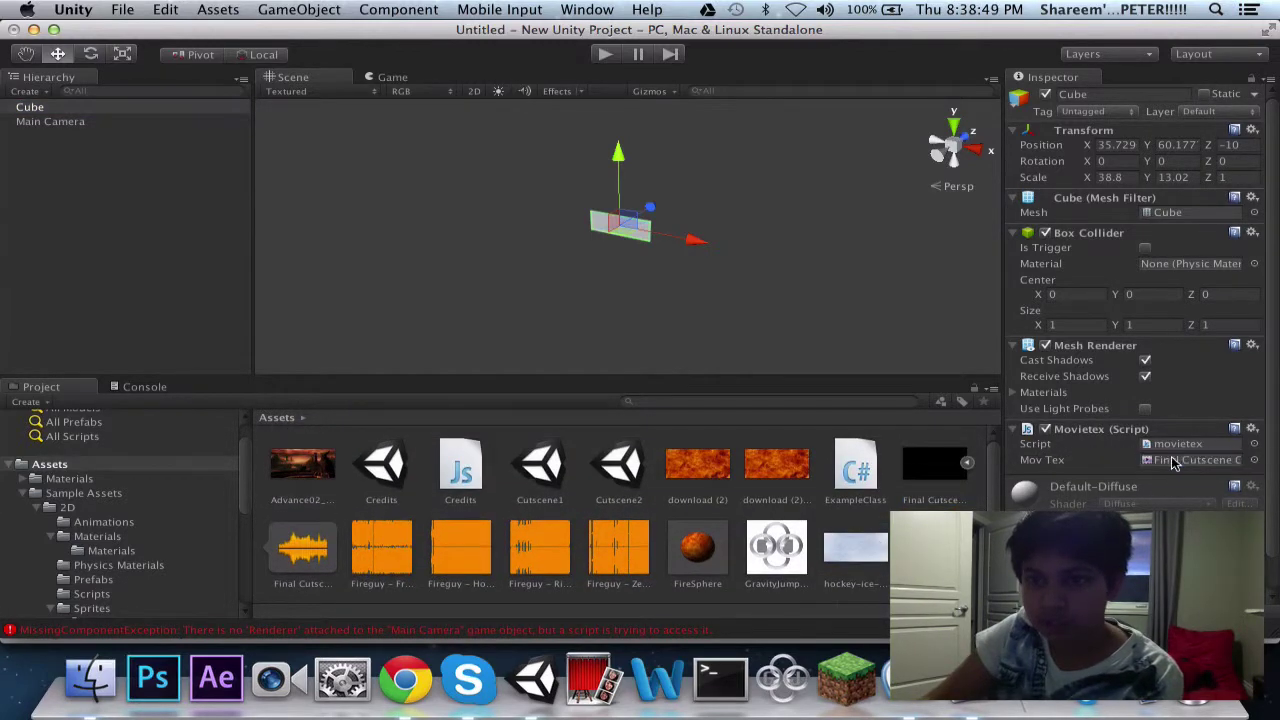
left_click(967, 462)
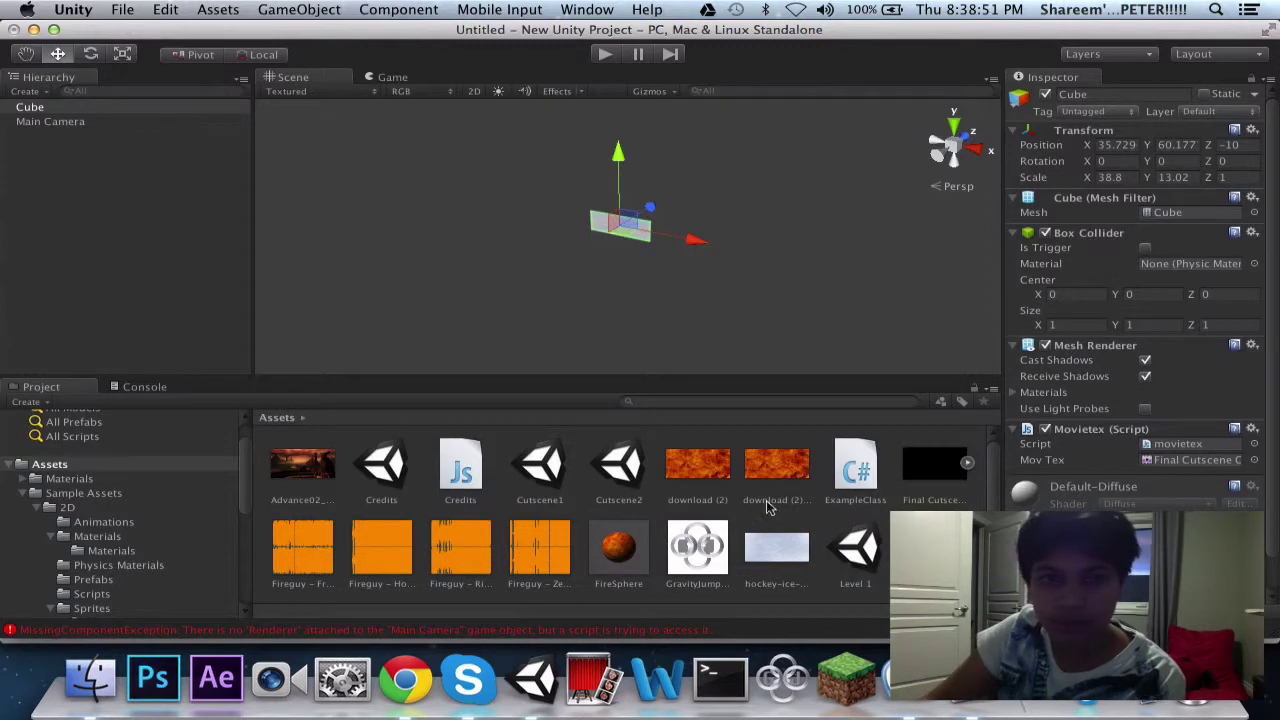
left_click(967, 462)
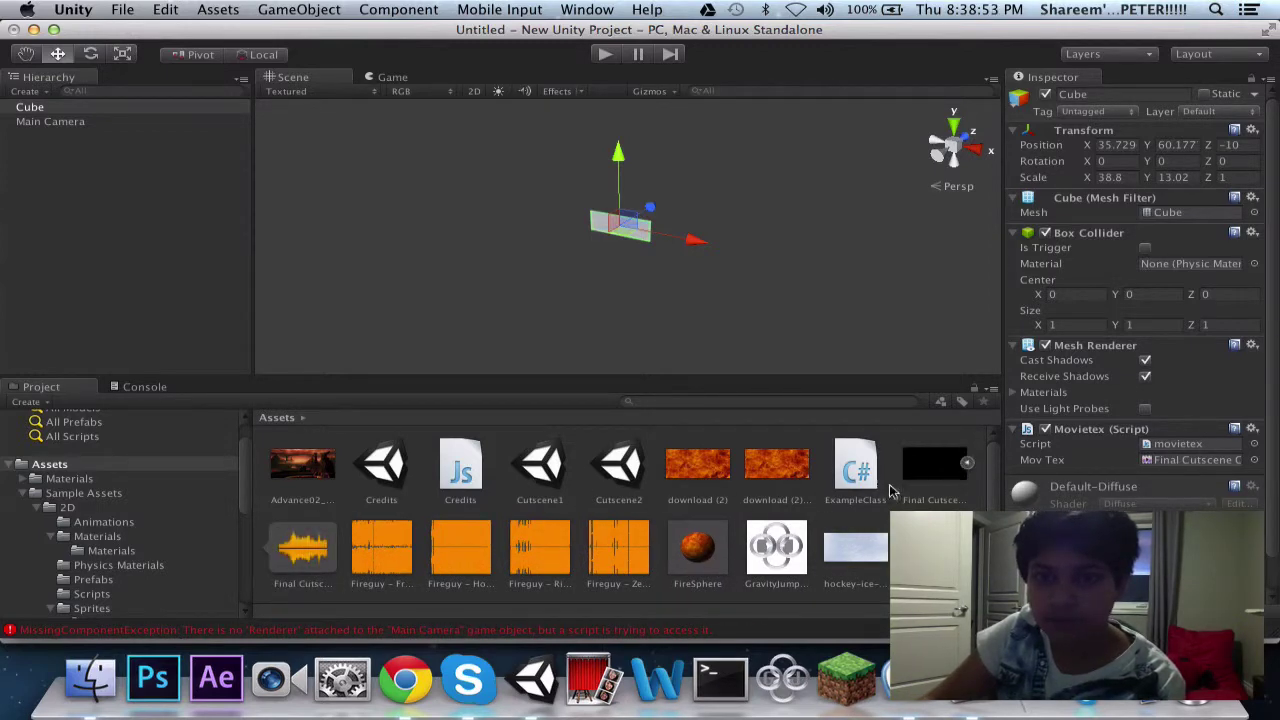
scroll(1017, 532, "down", 2)
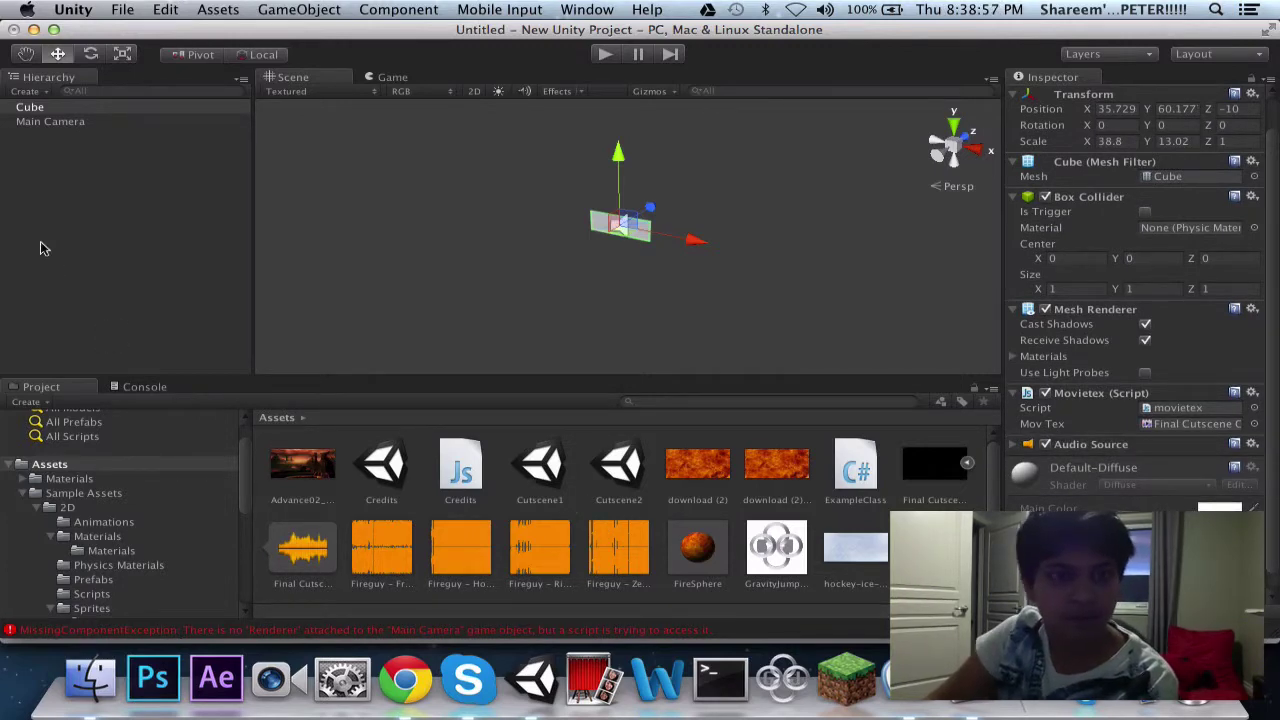
- Add an Audio Listener component to the Main Camera, then test-run and stop the scene
left_click(58, 121)
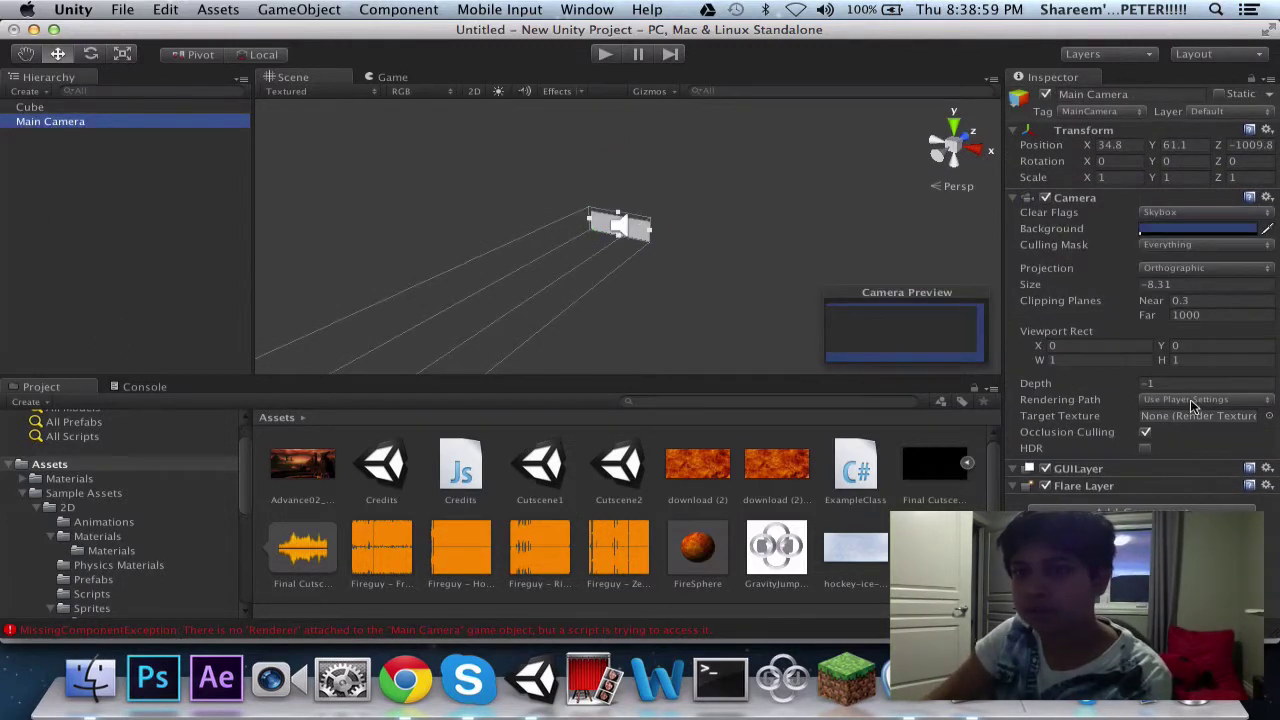
left_click(1141, 512)
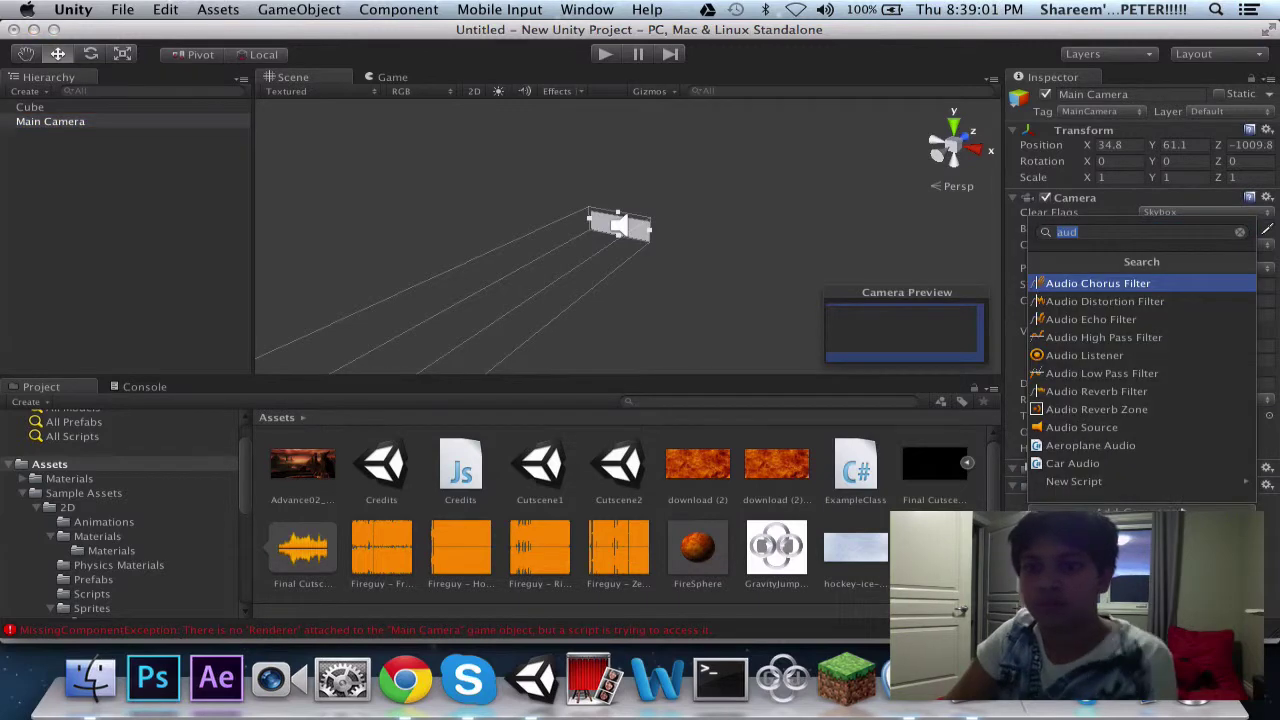
left_click(1091, 358)
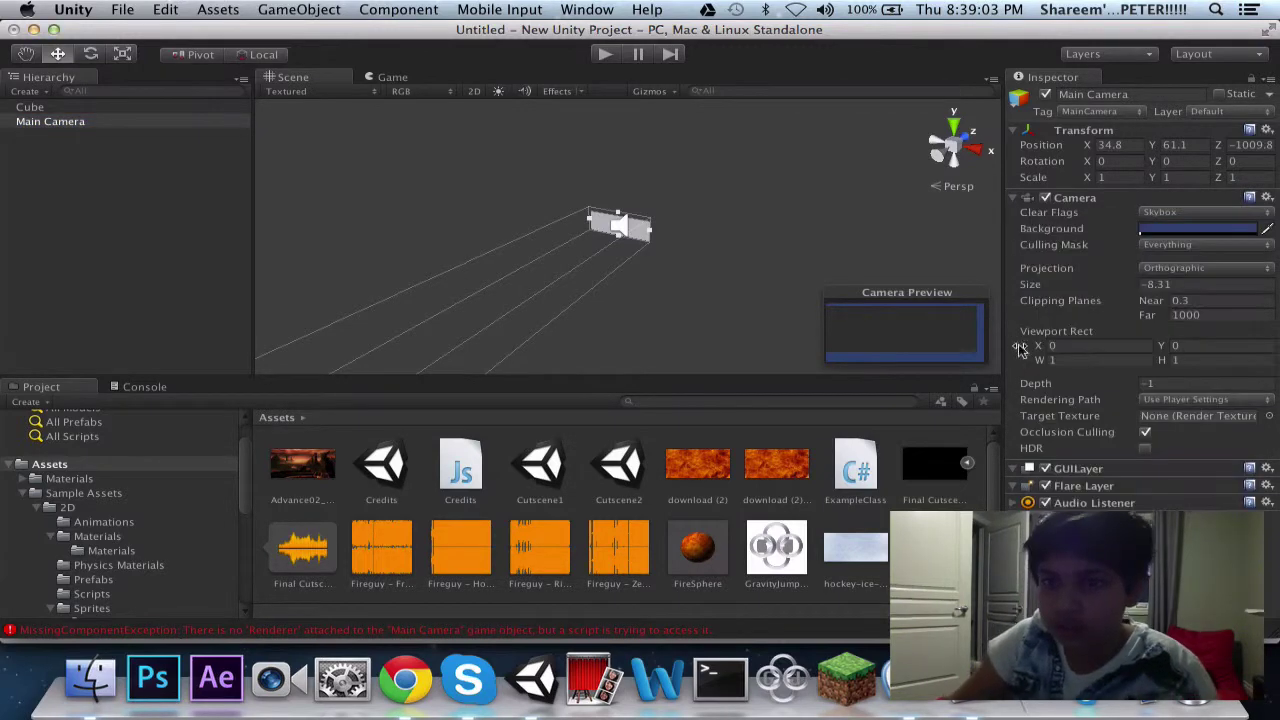
left_click(603, 50)
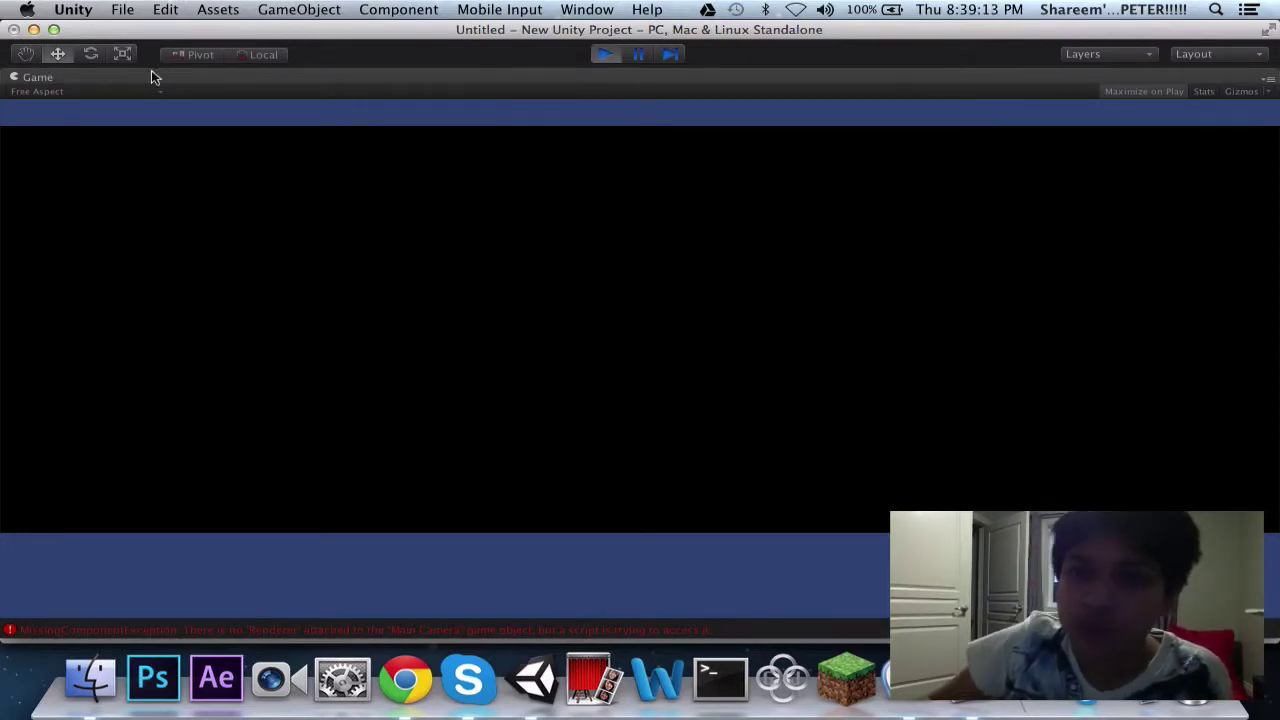
left_click(603, 50)
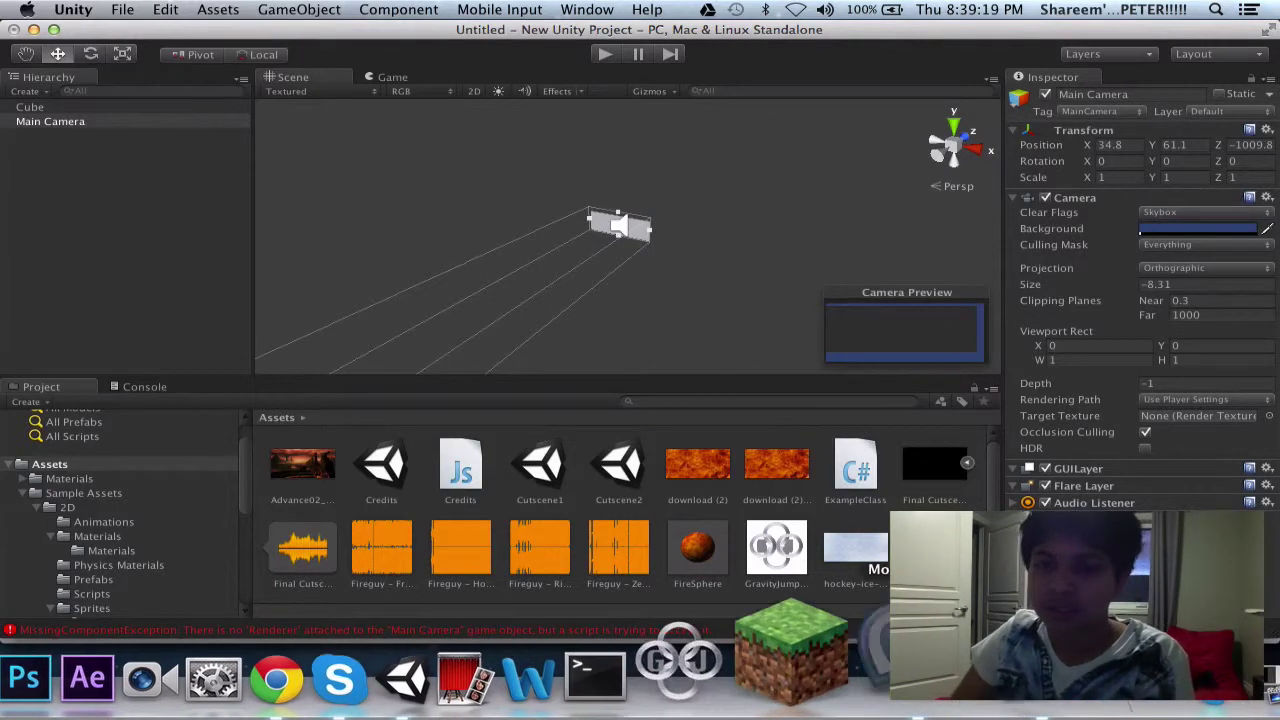
- Below Start in movietex.js, add 'if movTex.Stop();' followed by 'Application.LoadLevel(1);'
left_click(782, 678)
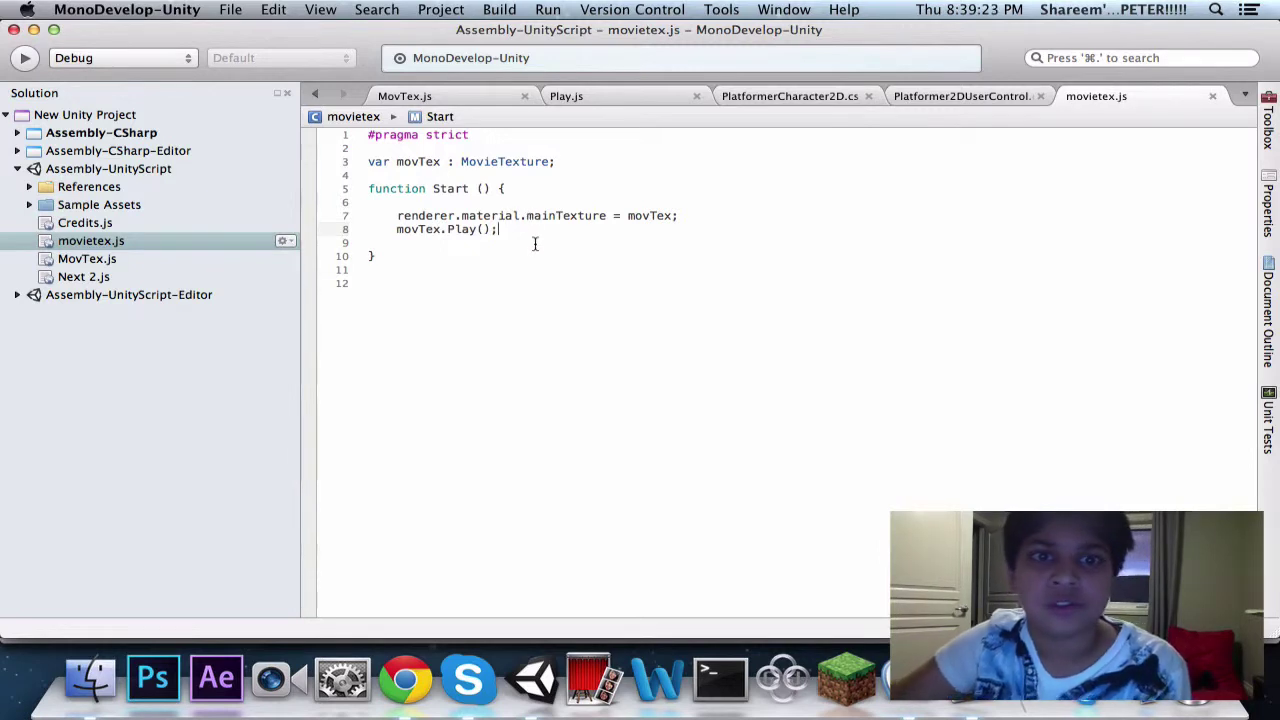
key("Down")
key("Down")
key("Down")
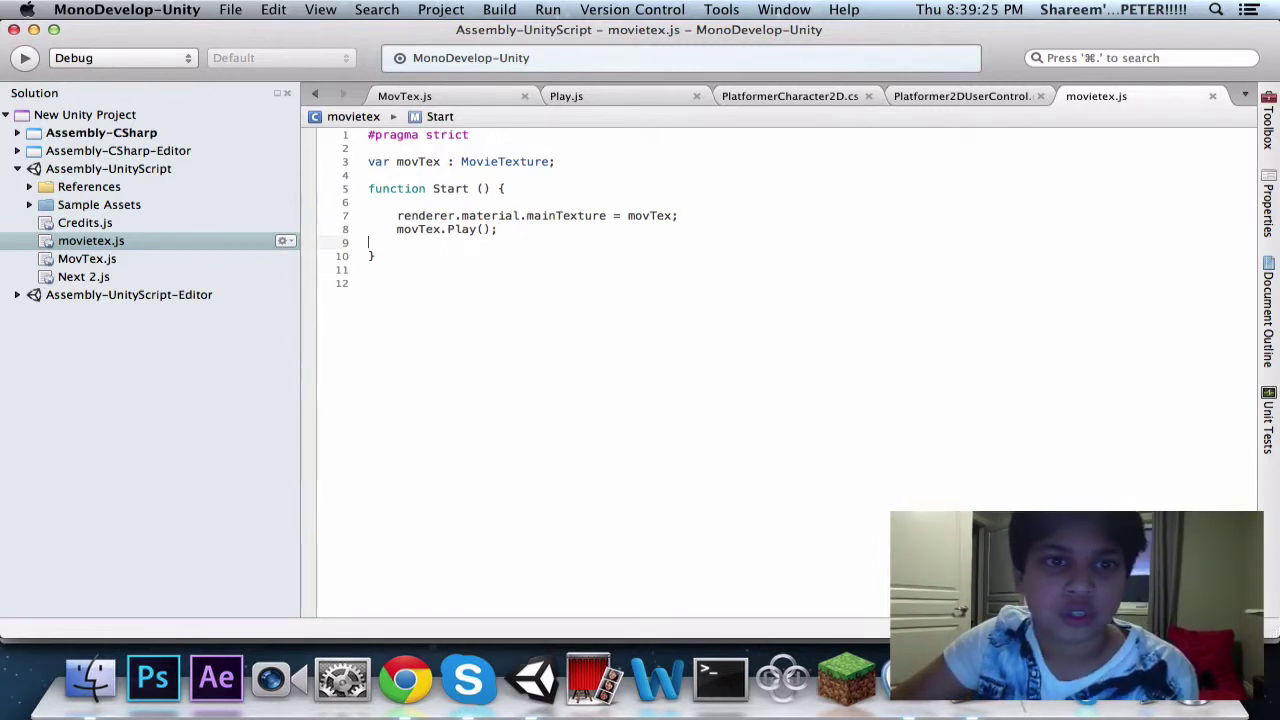
key("Down")
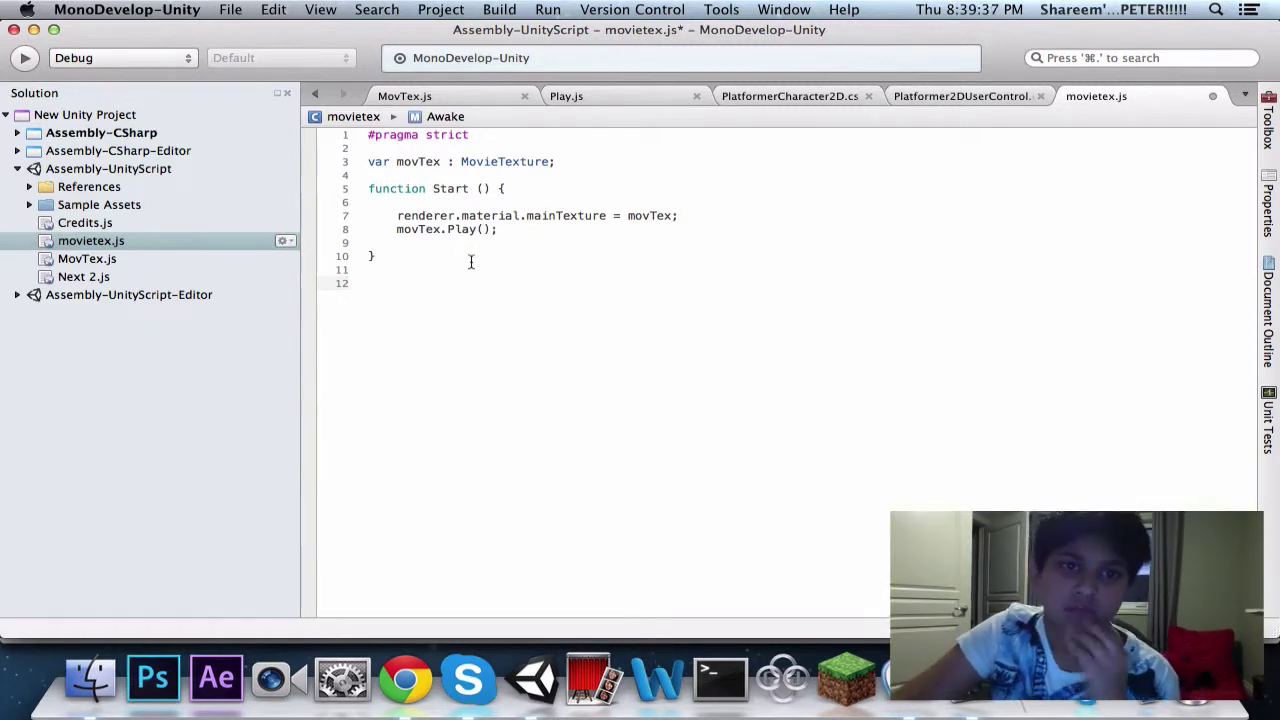
type("if mo")
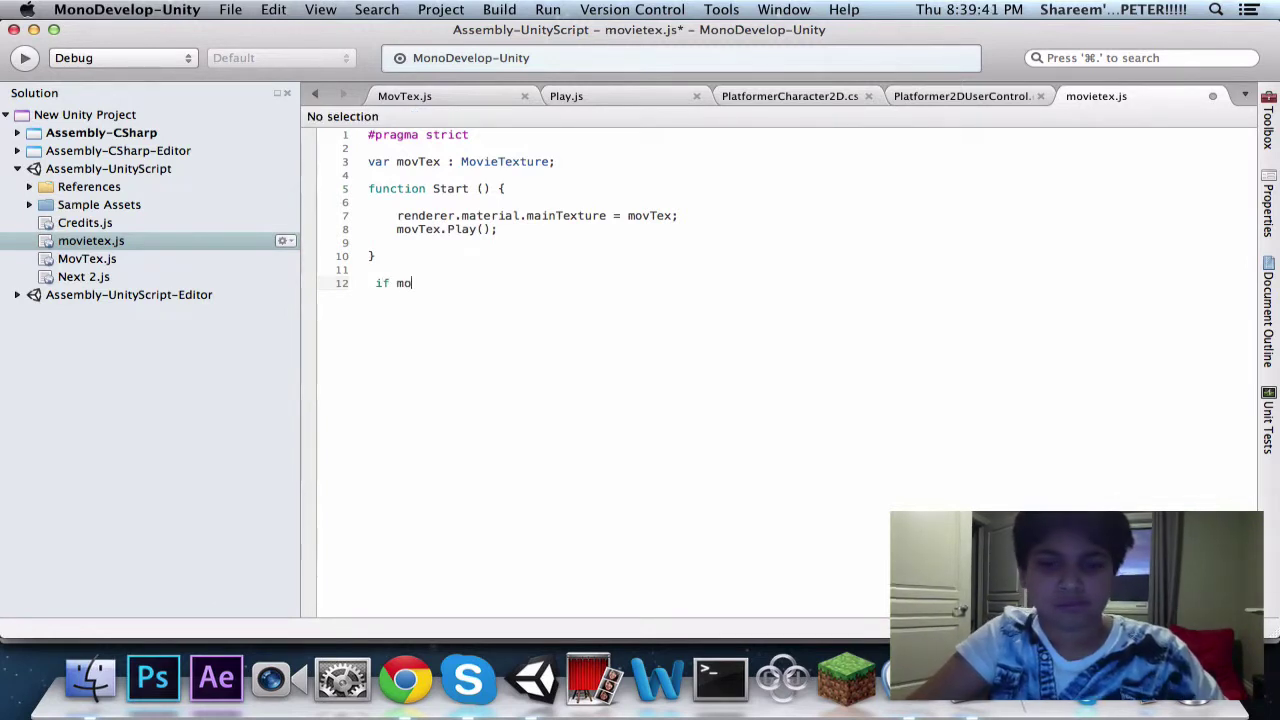
type("vTex")
type(".Pls")
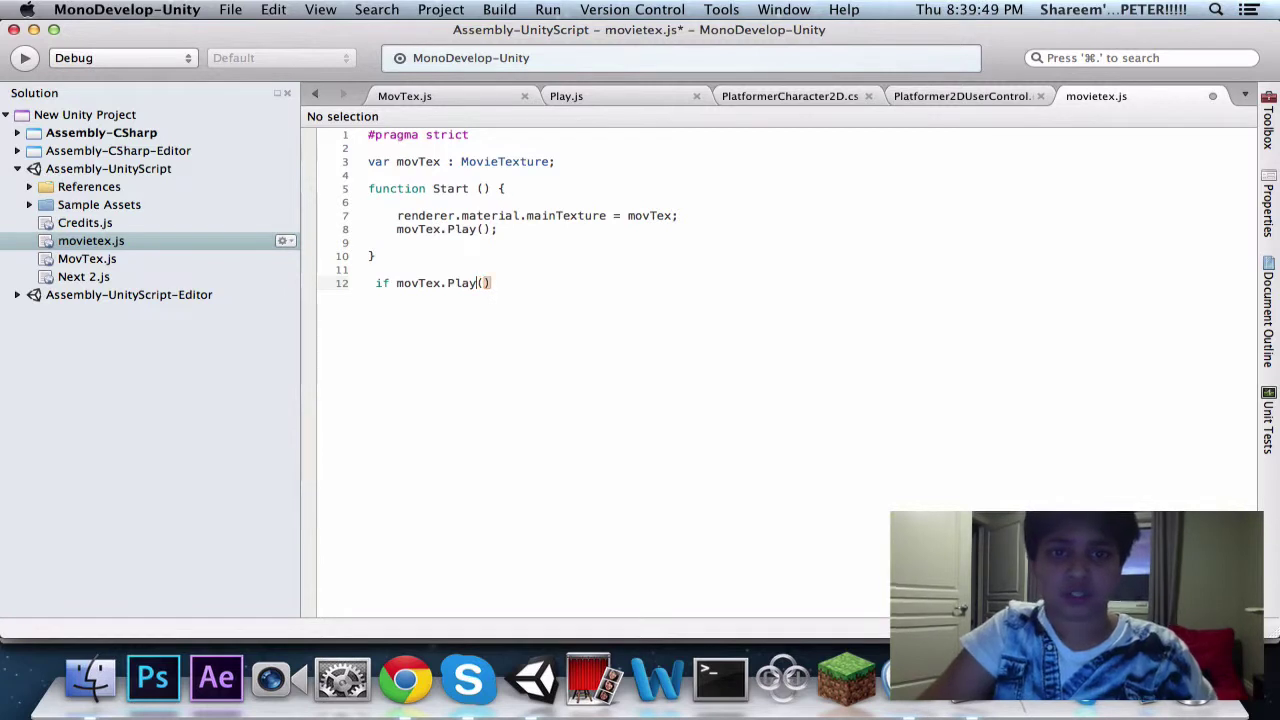
key("BackSpace")
key("BackSpace")
key("BackSpace")
key("BackSpace")
type("St")
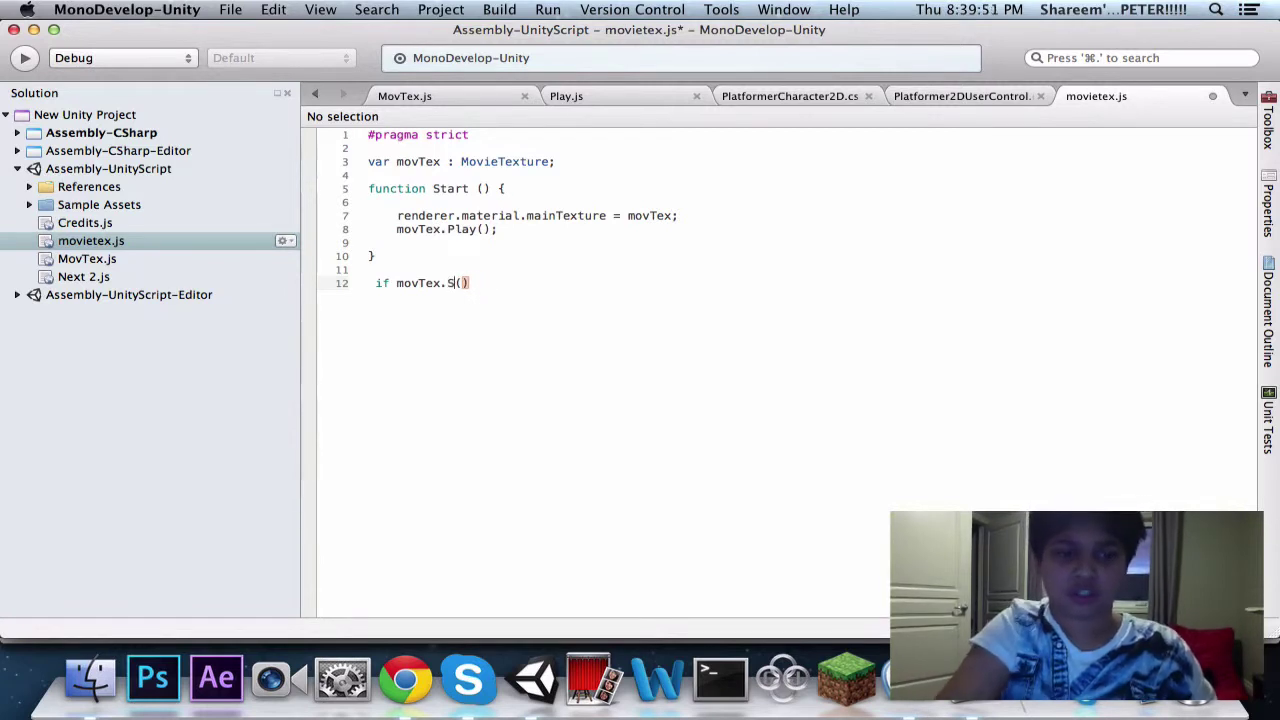
type("op()")
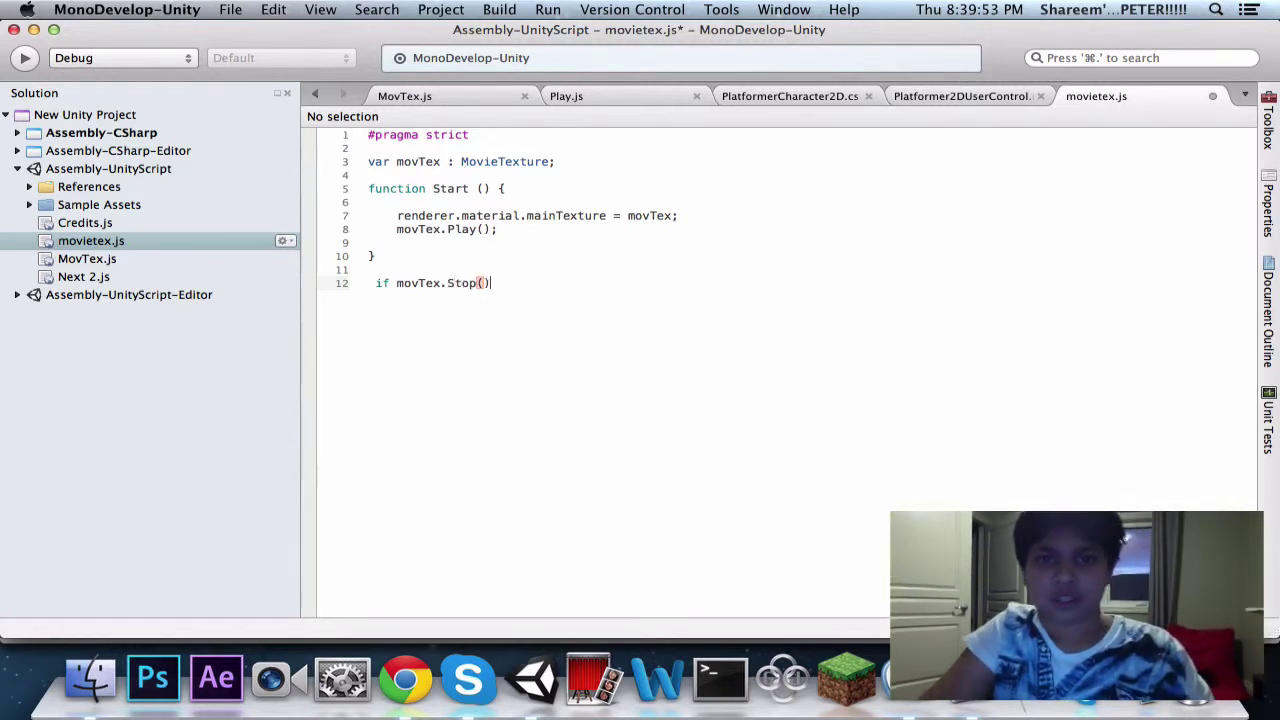
type(";")
key("Return")
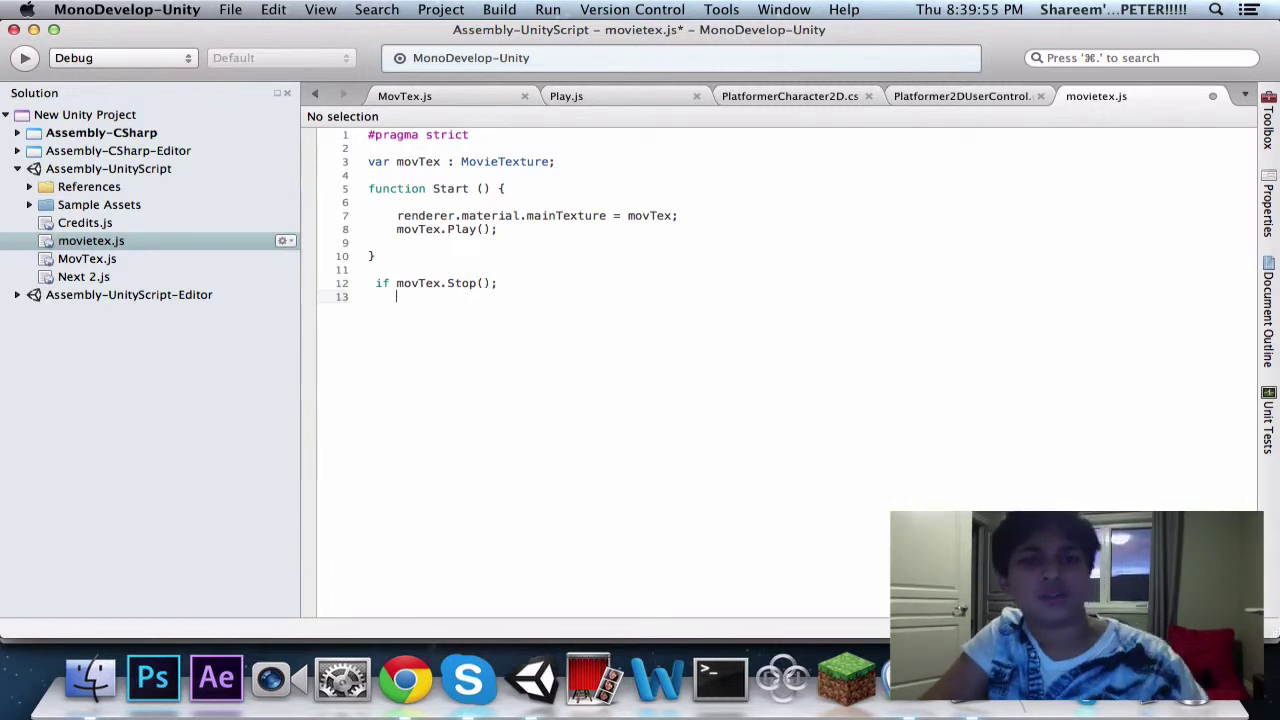
type("Appl")
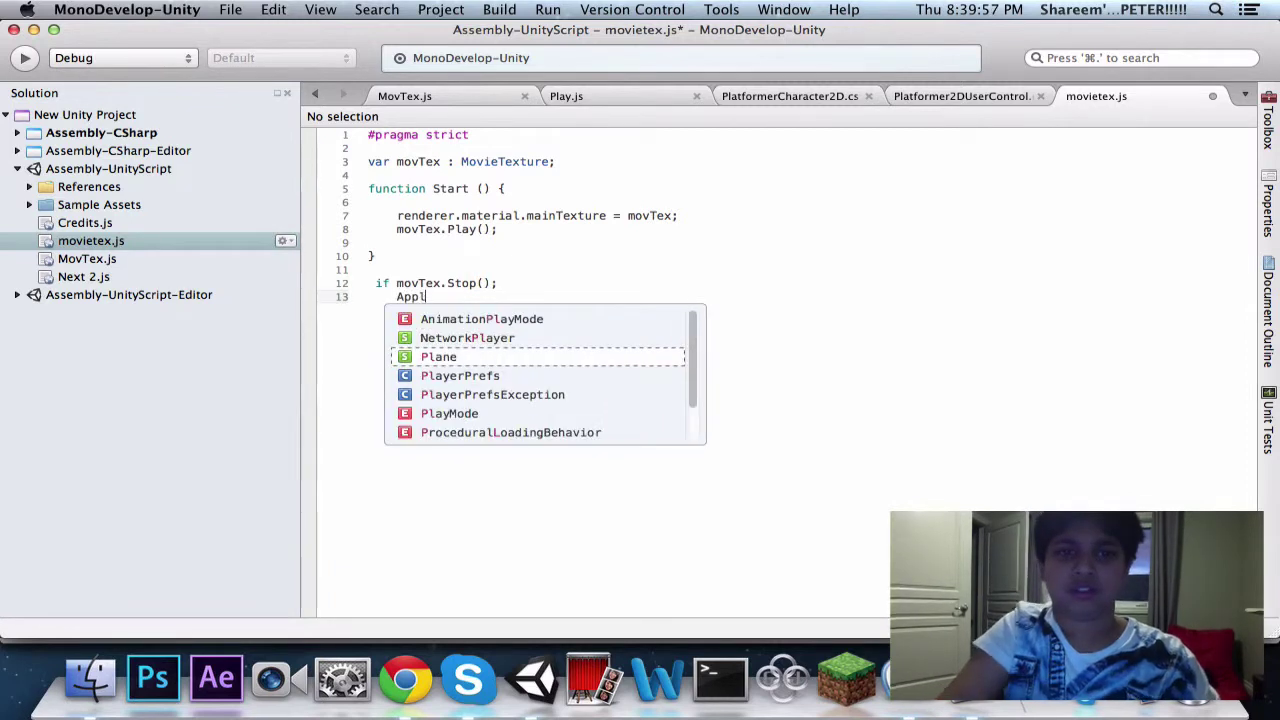
type("ic")
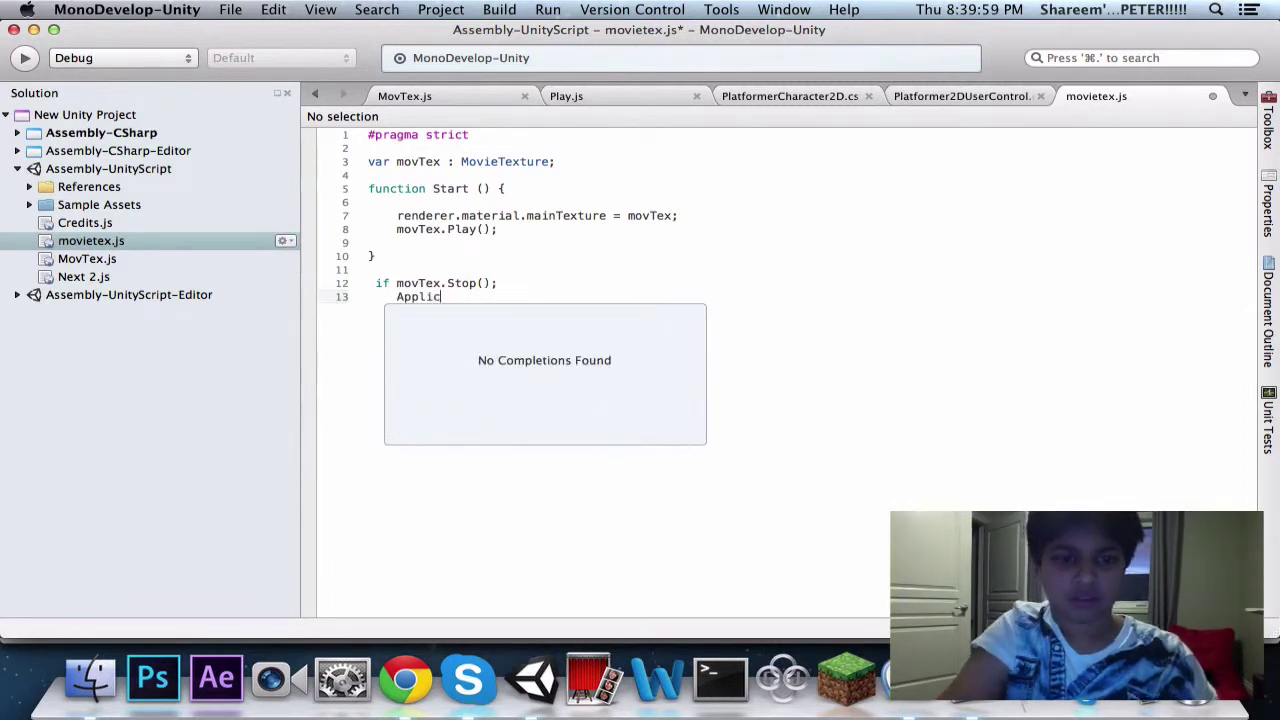
type("ation")
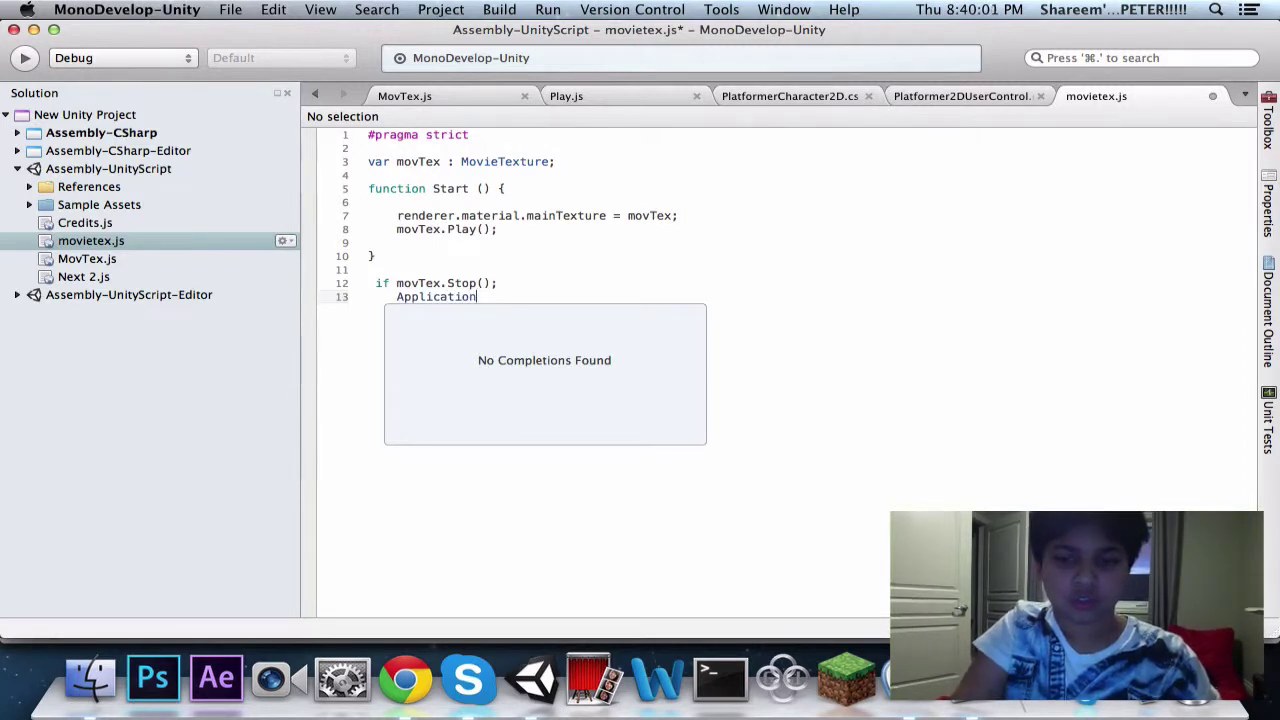
type(".LoadL")
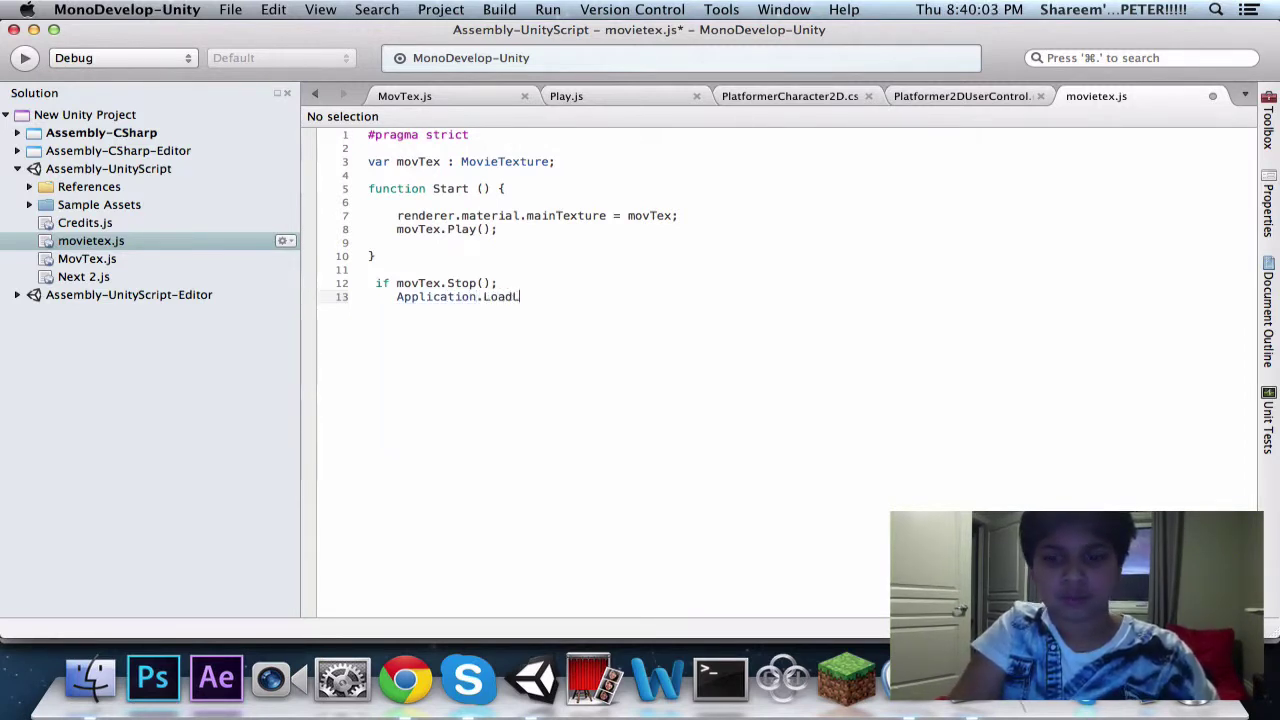
type("evel(1)")
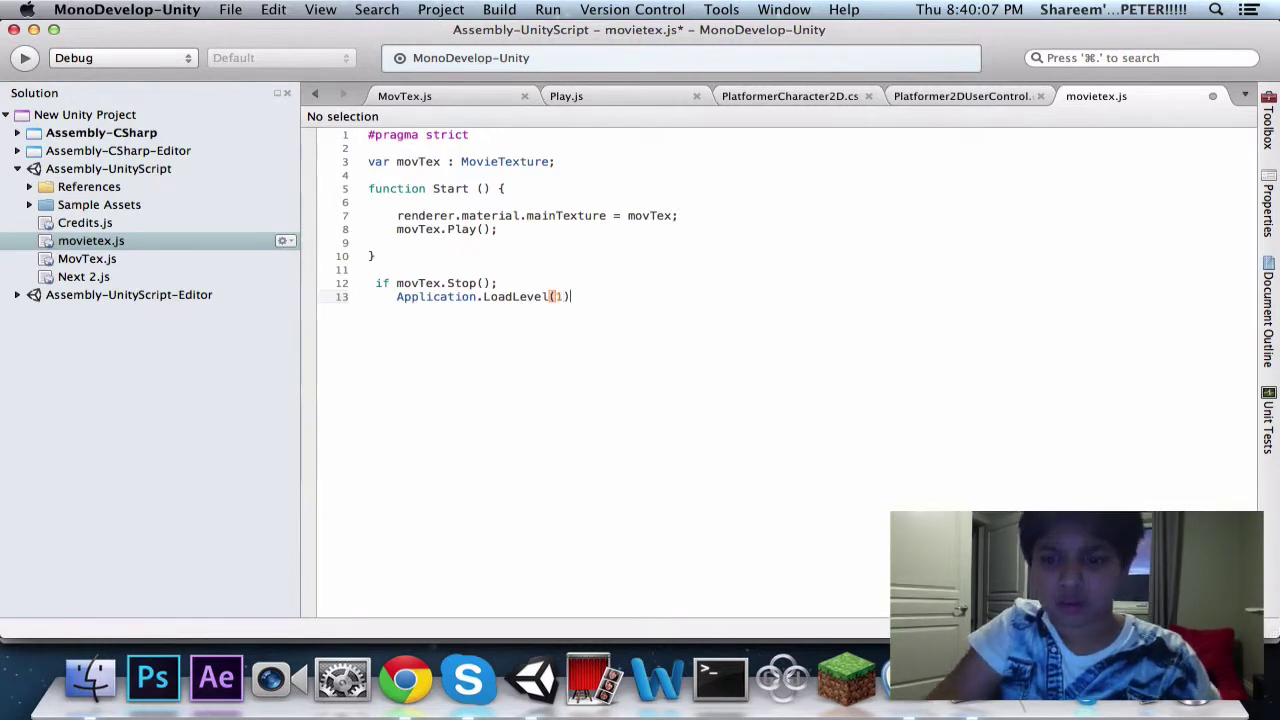
type(";")
- Save movietex.js and open the compile error's source line from Unity's Console
key("super+s")
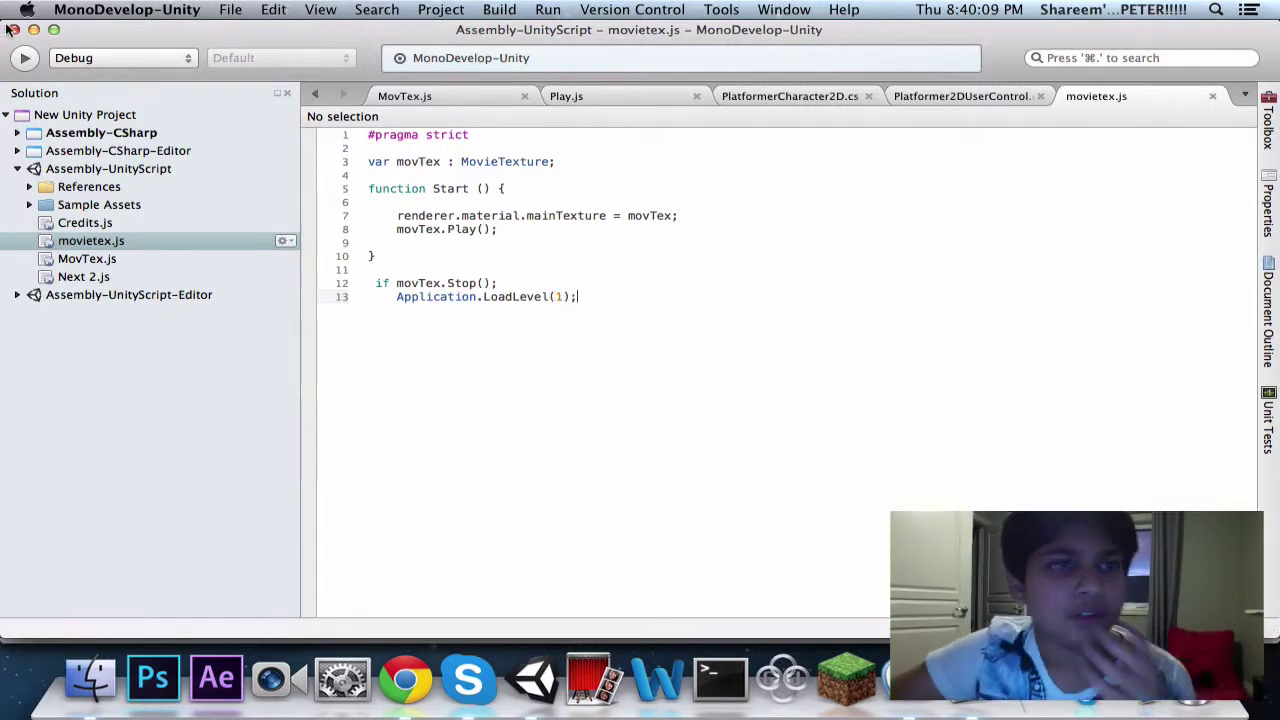
key("super+Tab")
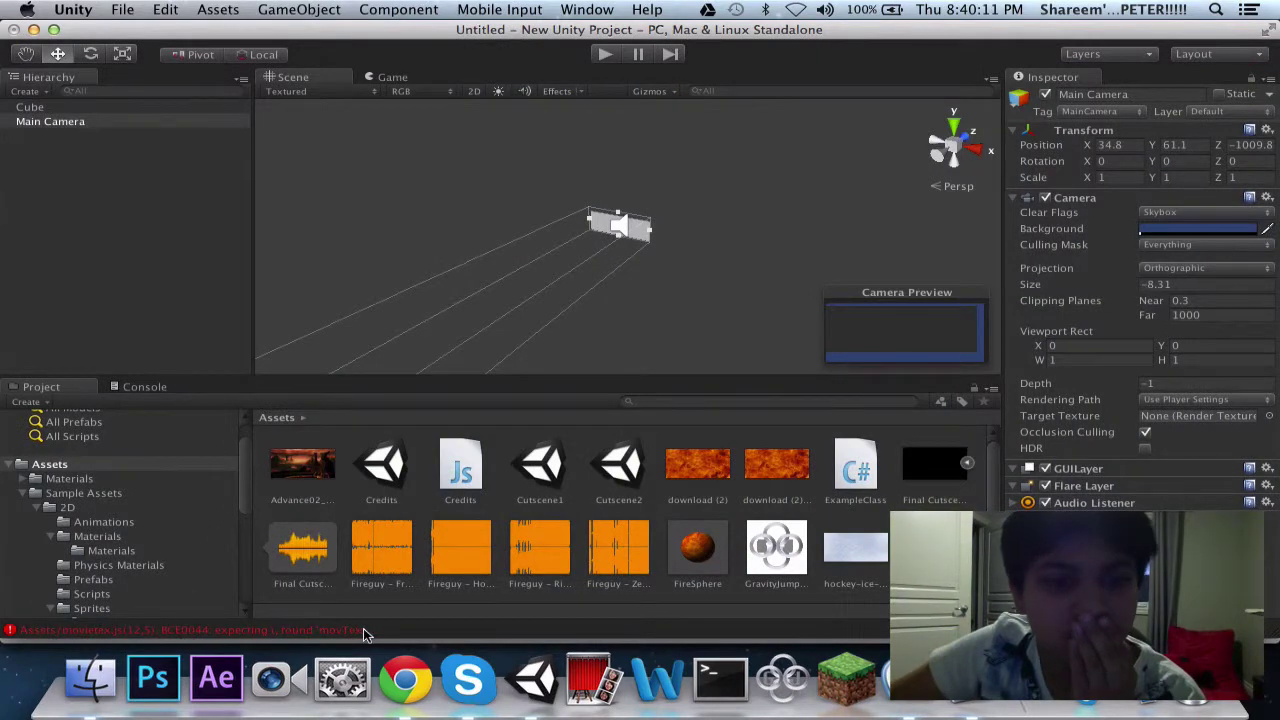
left_click(363, 628)
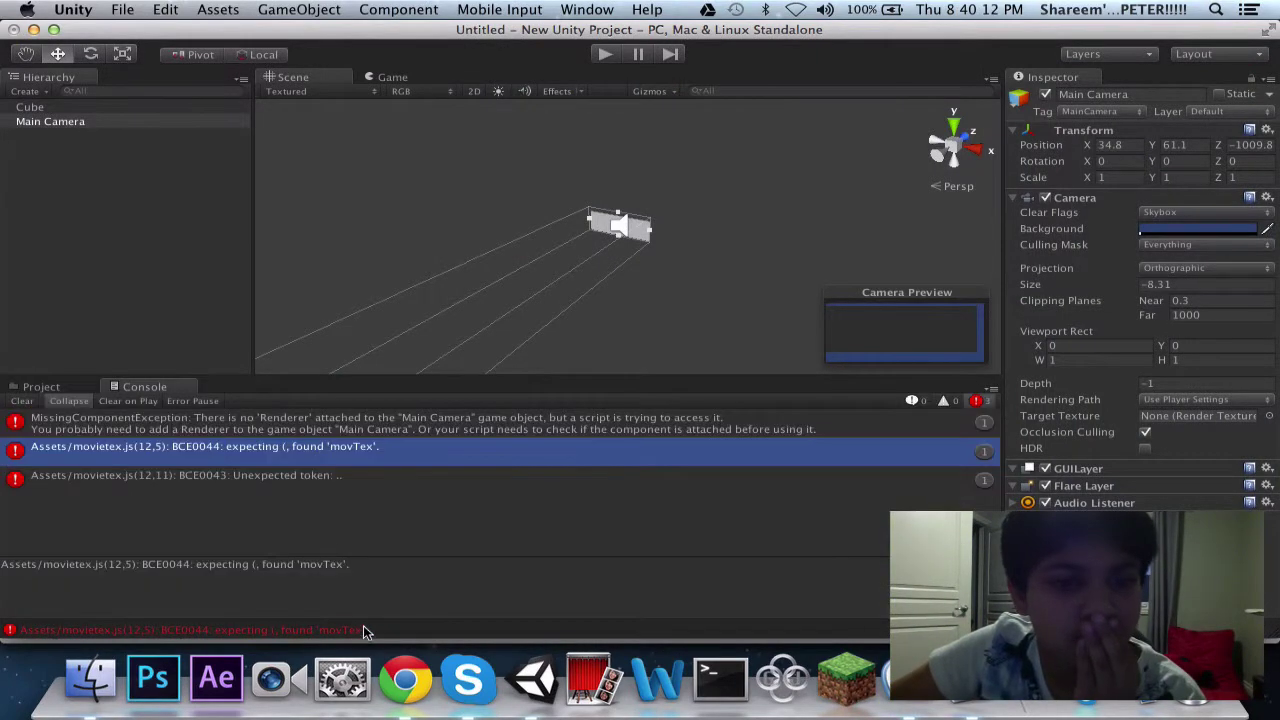
double_click(264, 446)
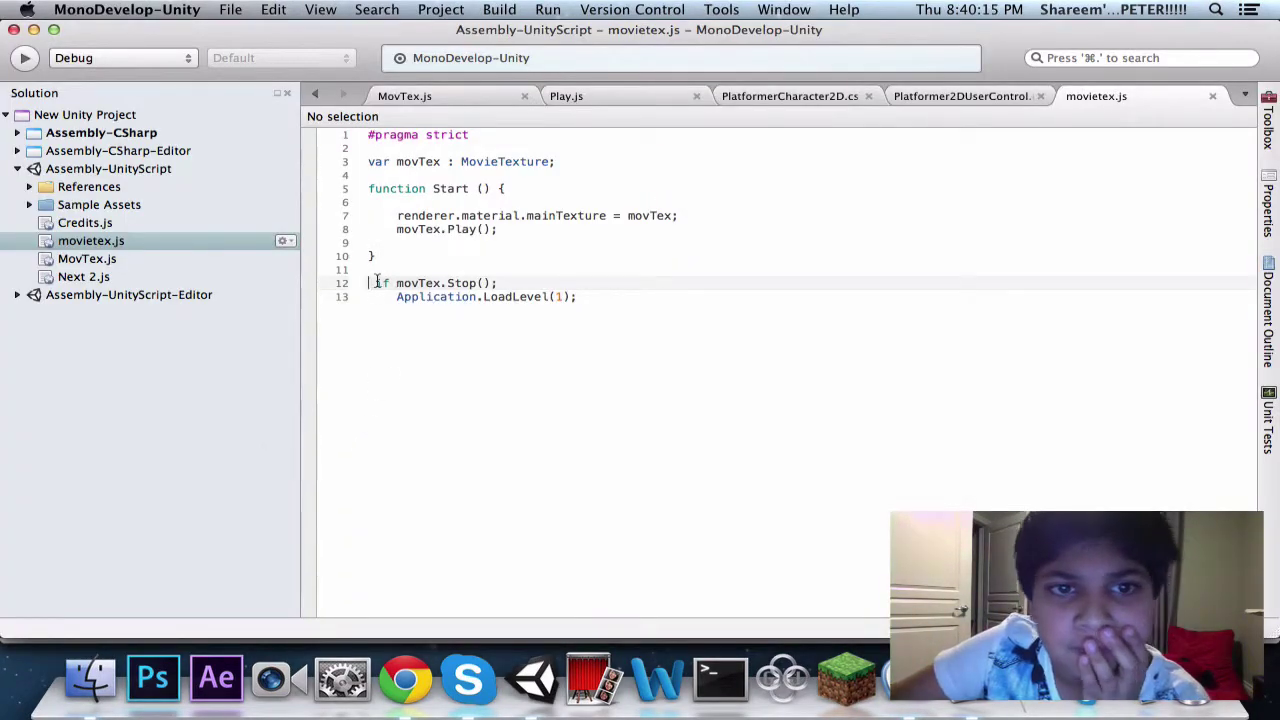
- Move the stop check and LoadLevel(1) lines inside Start(), after movTex.Play()
left_click_drag(372, 283, 589, 304)
key("super+c")
left_click(500, 230)
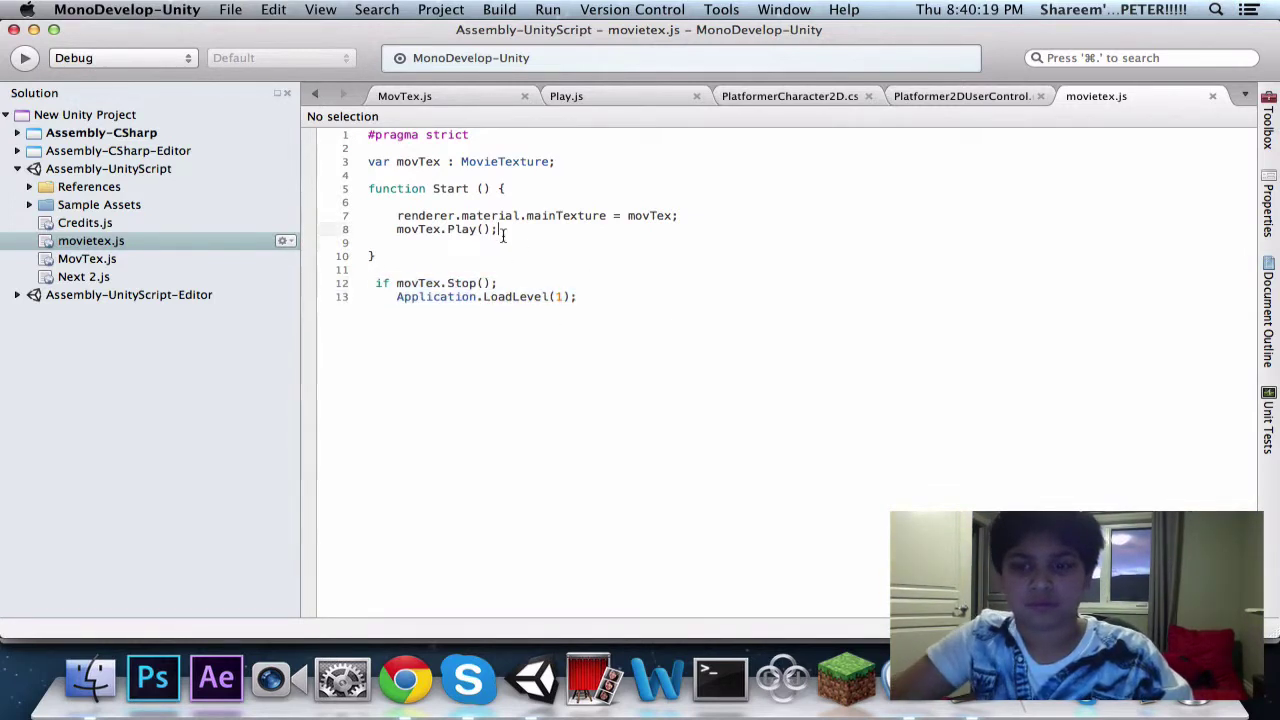
key("Return")
key("super+v")
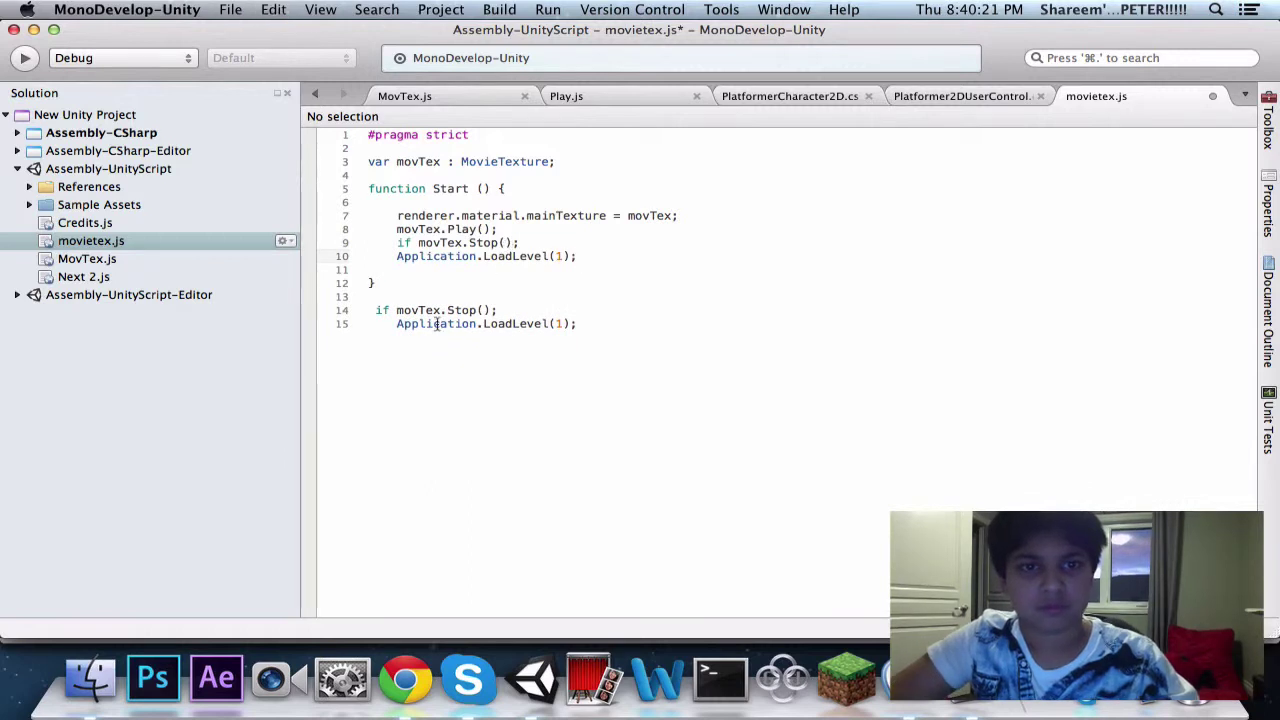
left_click_drag(380, 310, 611, 326)
key("BackSpace")
key("BackSpace")
key("BackSpace")
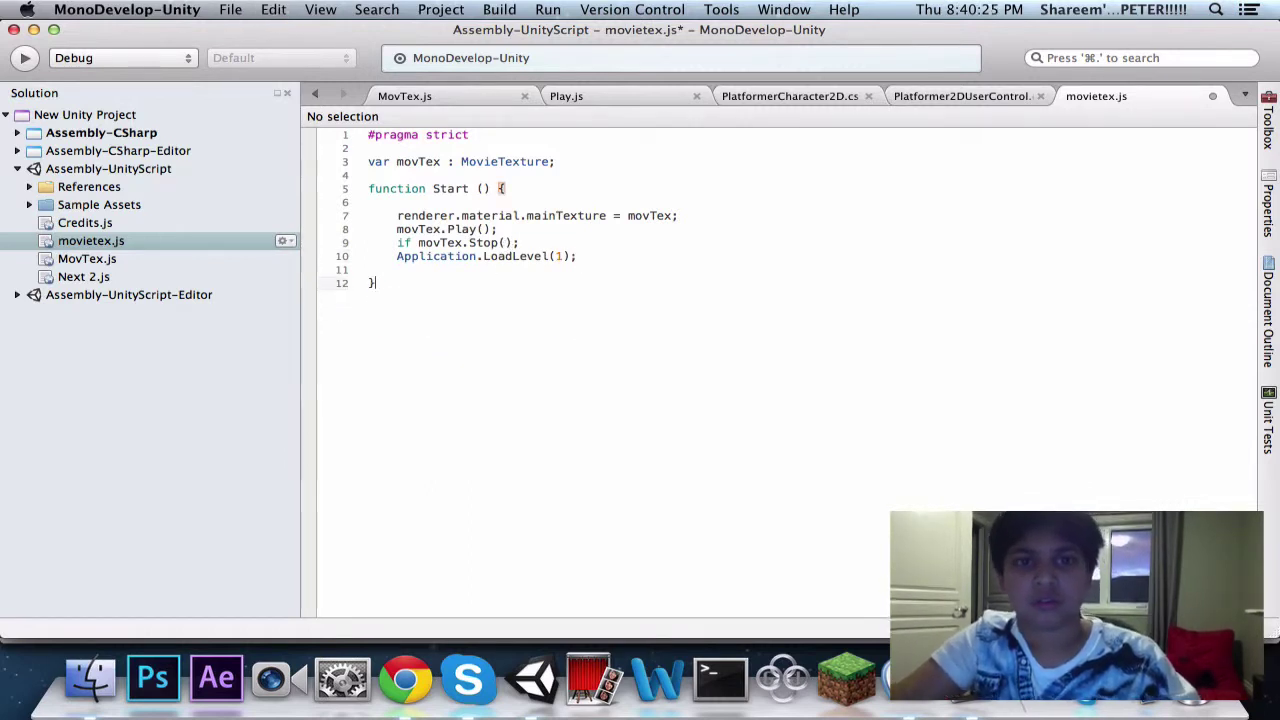
- Indent the if and LoadLevel lines within Start(), save, and let Unity recompile
left_click(396, 243)
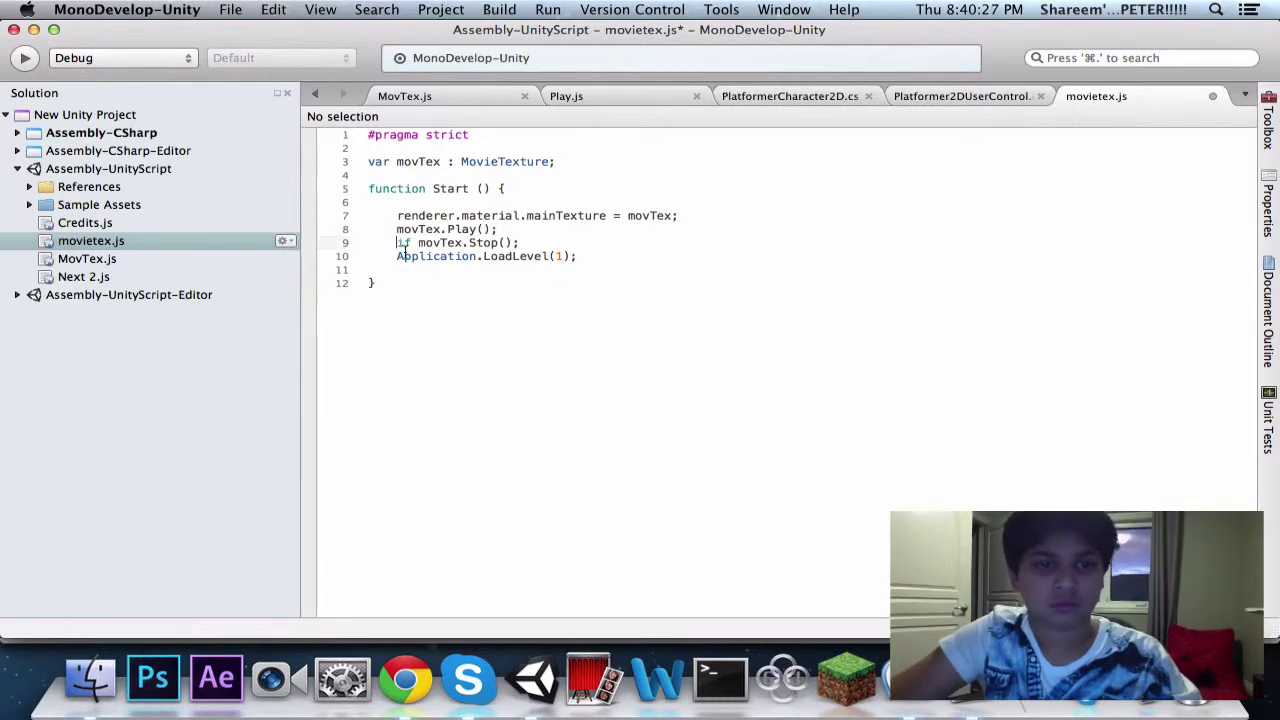
key("Tab")
left_click(393, 256)
key("Tab")
key("Tab")
key("super+s")
key("super+Tab")
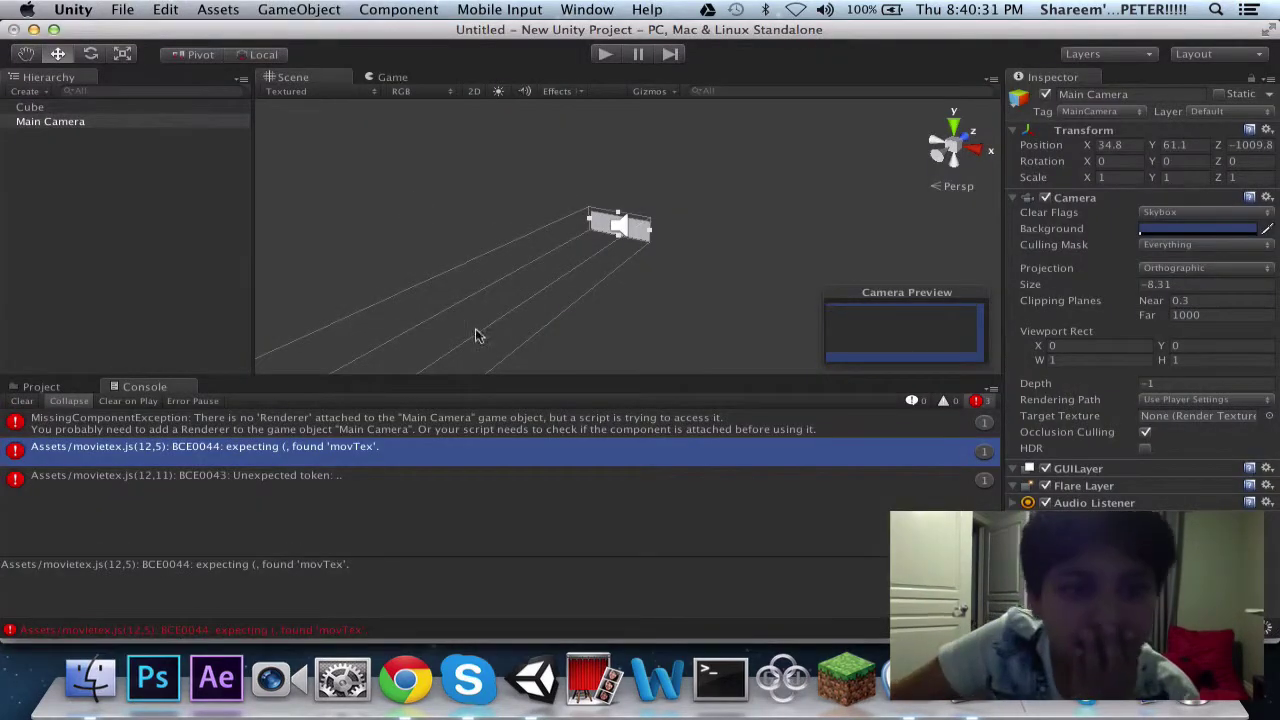
- Rewrite the condition as if (movTex.Stop()) and go back to Unity to check errors
double_click(455, 466)
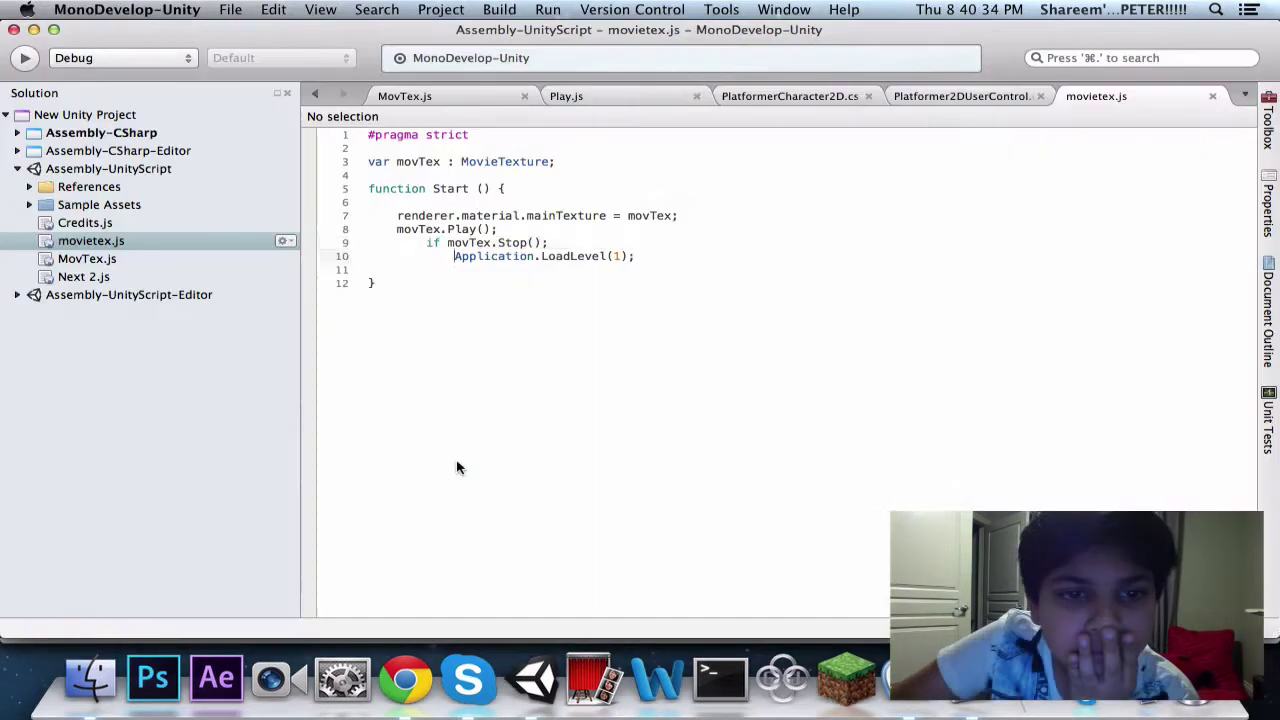
left_click(425, 246)
key("BackSpace")
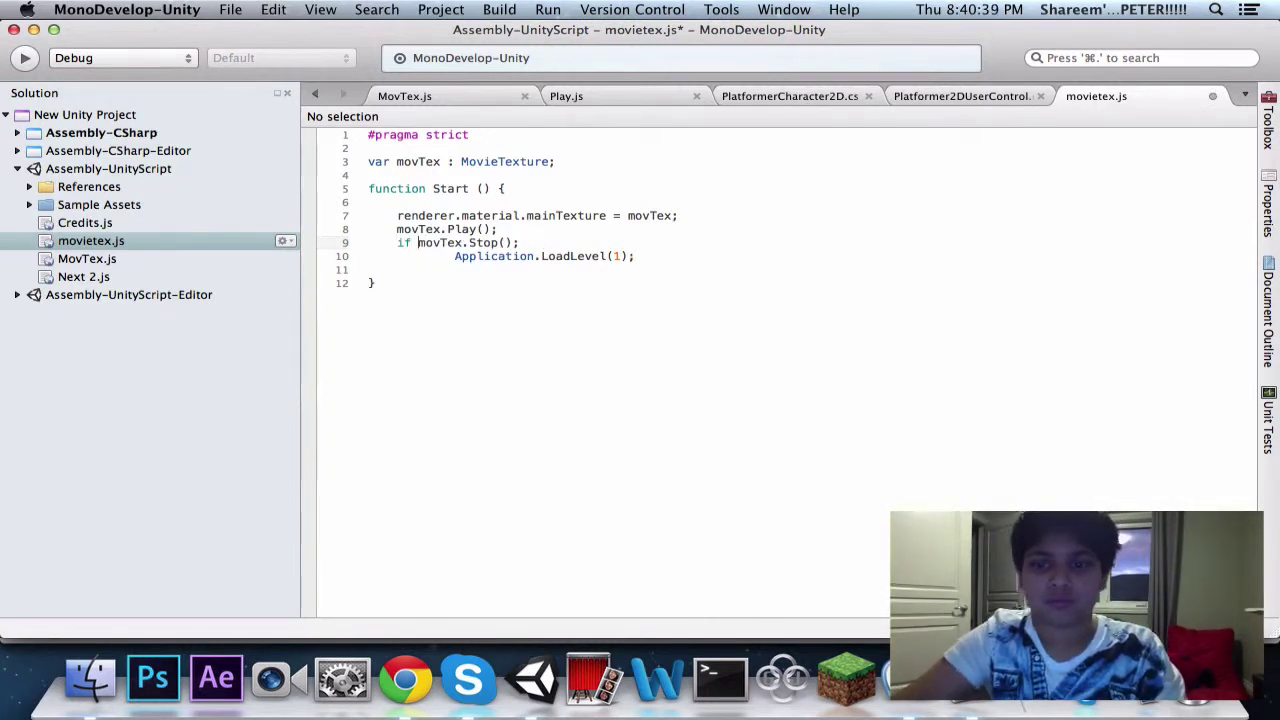
type("(")
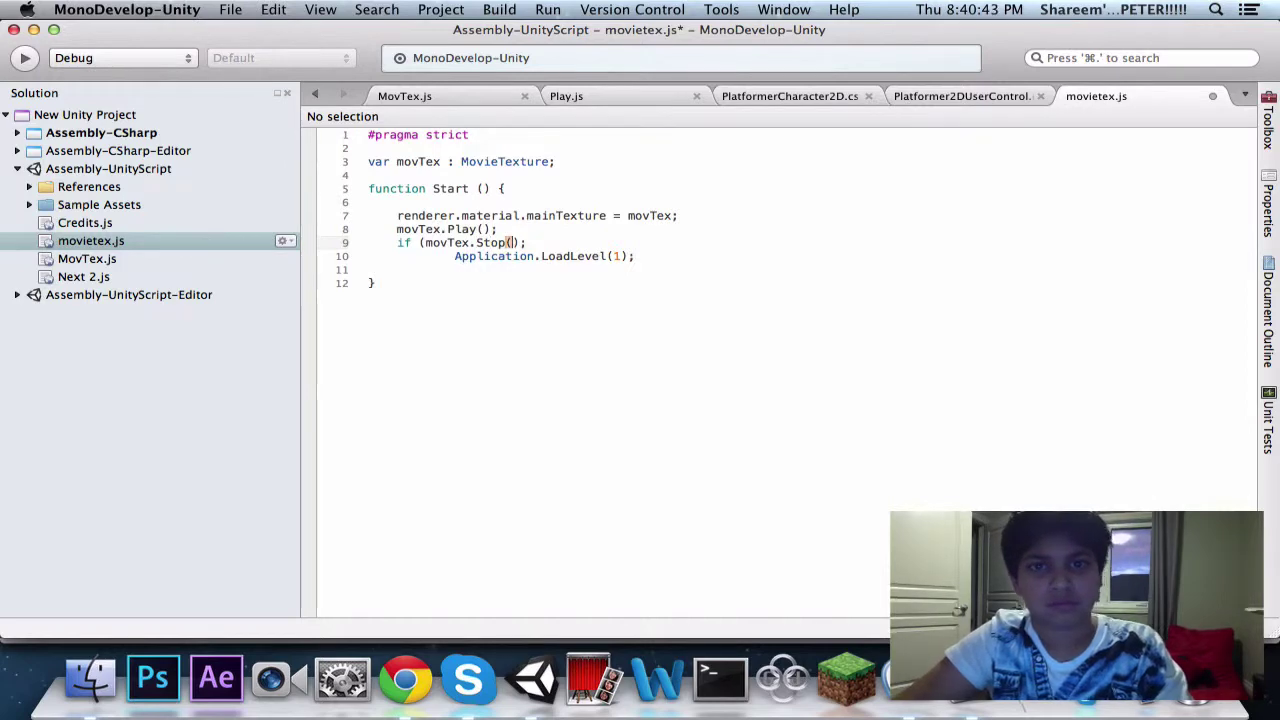
left_click(521, 242)
type(")")
left_click(33, 30)
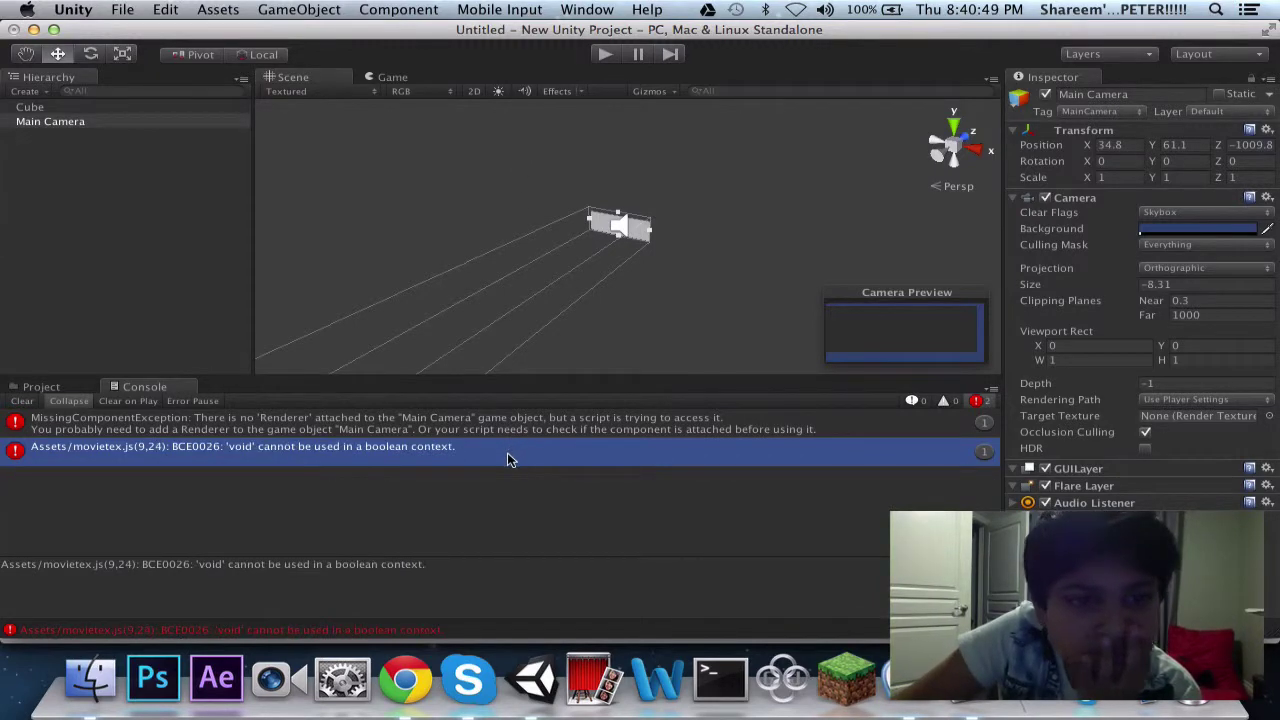
- Delete the if (movTex.Stop()) check and LoadLevel(1) line from Start() and save movietex.js
double_click(507, 452)
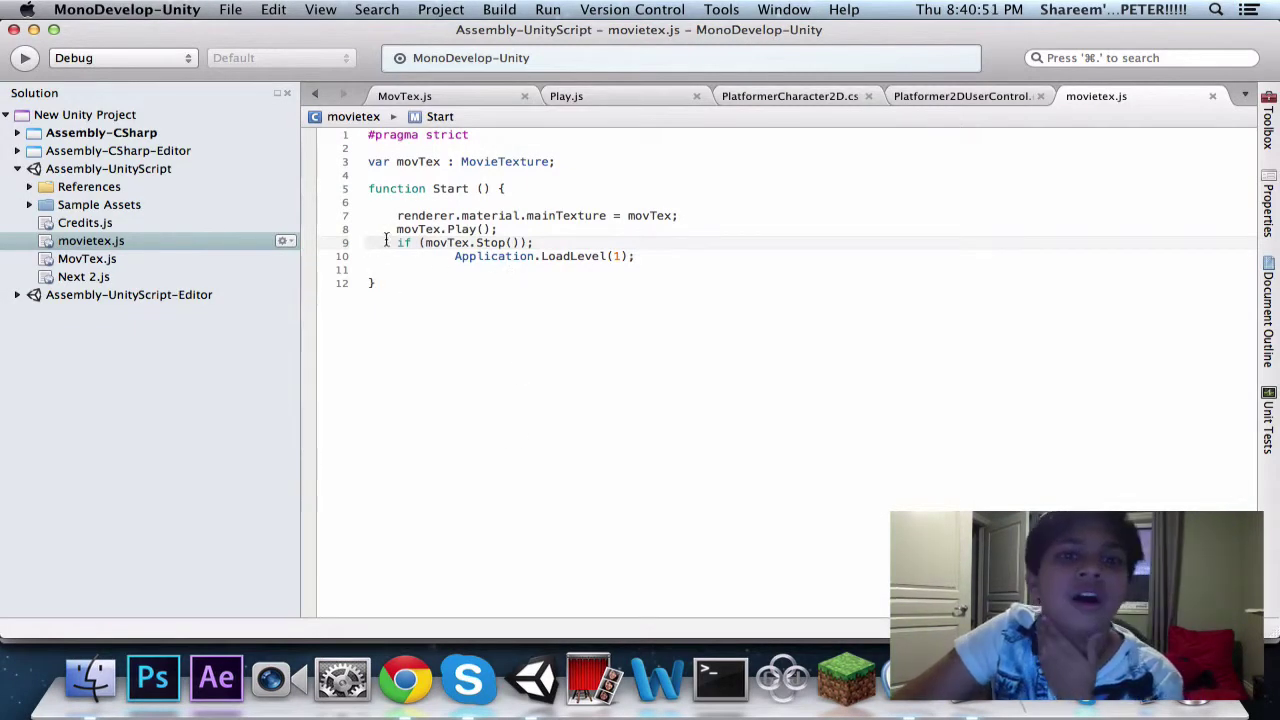
left_click_drag(386, 241, 680, 268)
key("BackSpace")
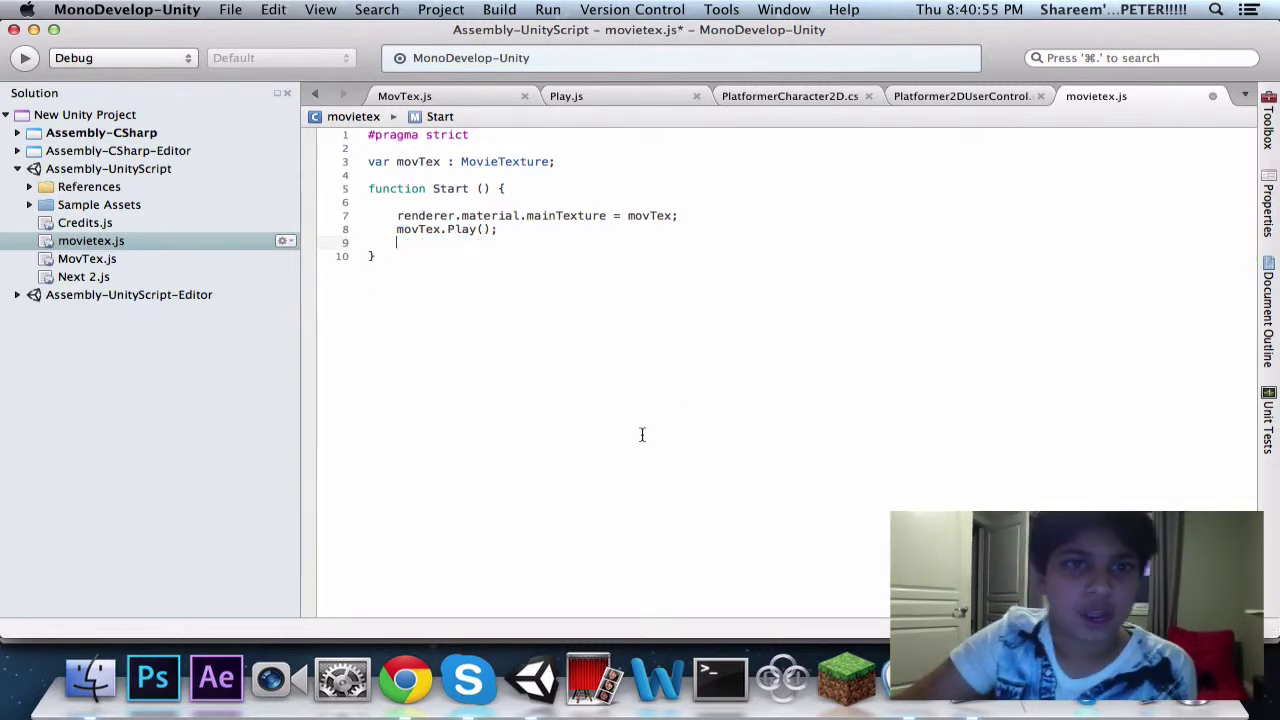
key("super+s")
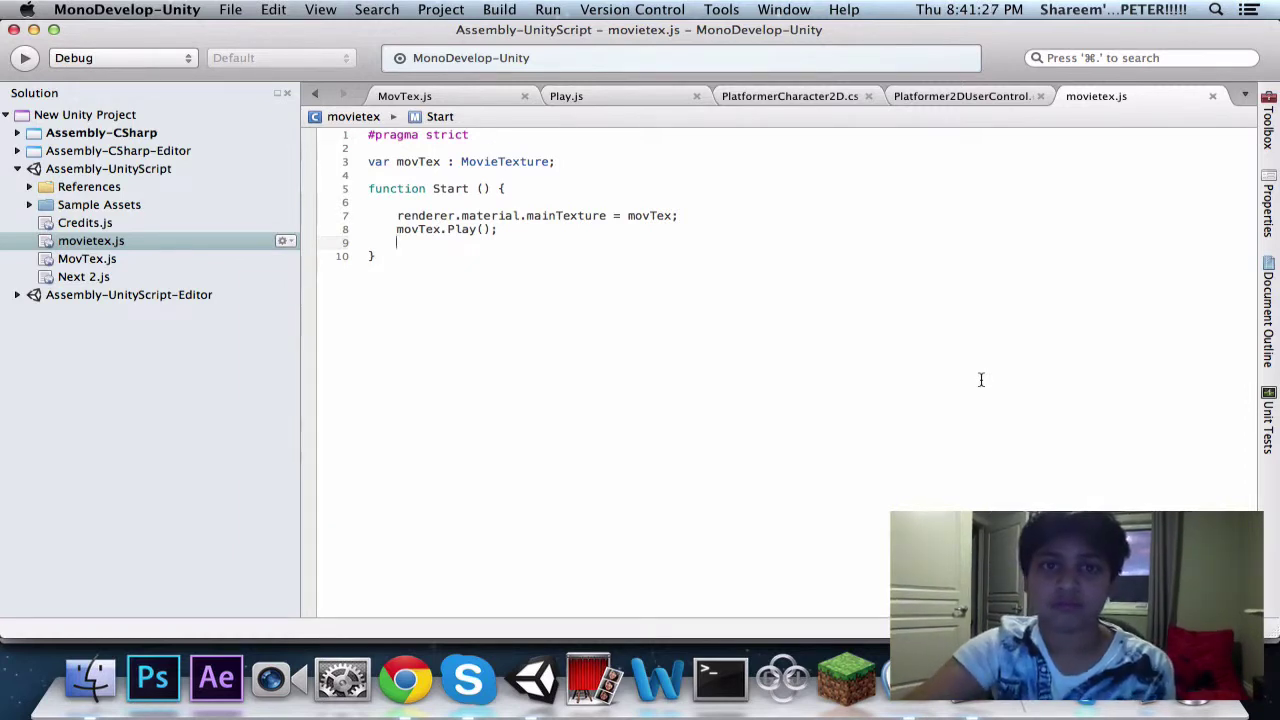
- Bring up a Finder window showing All My Files
key("super+shift+g")
key("Return")
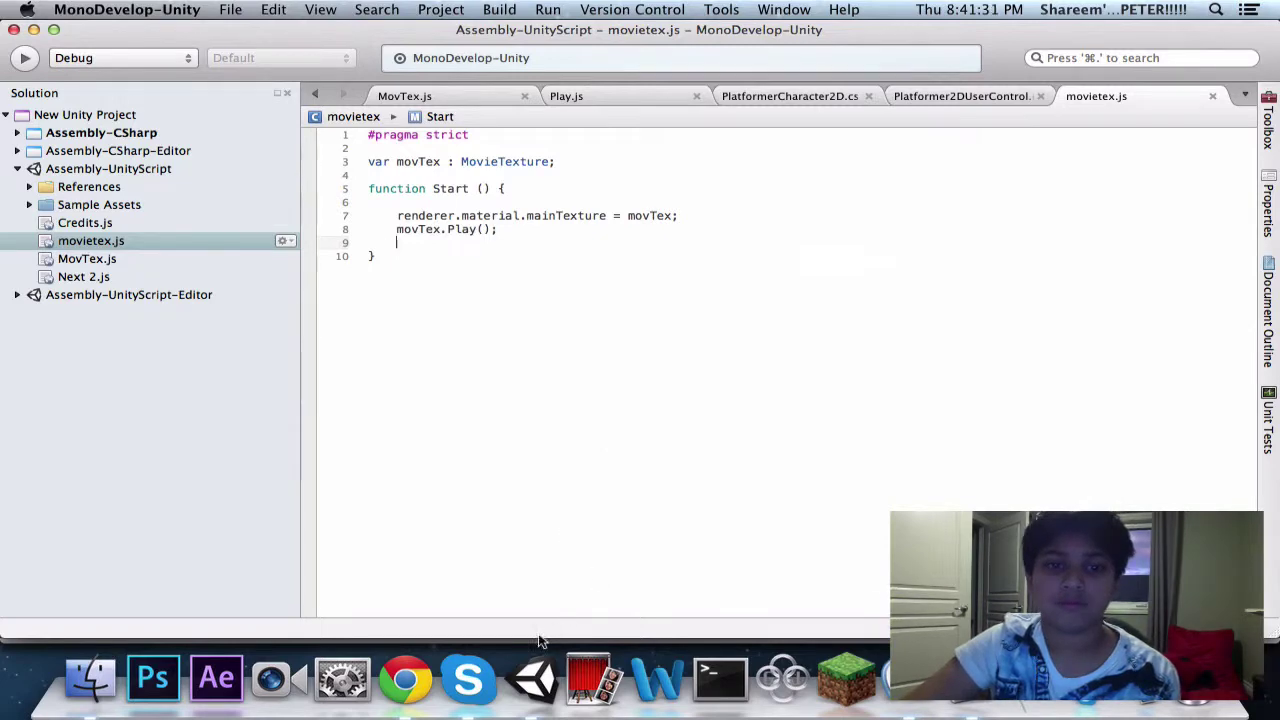
left_click(70, 668)
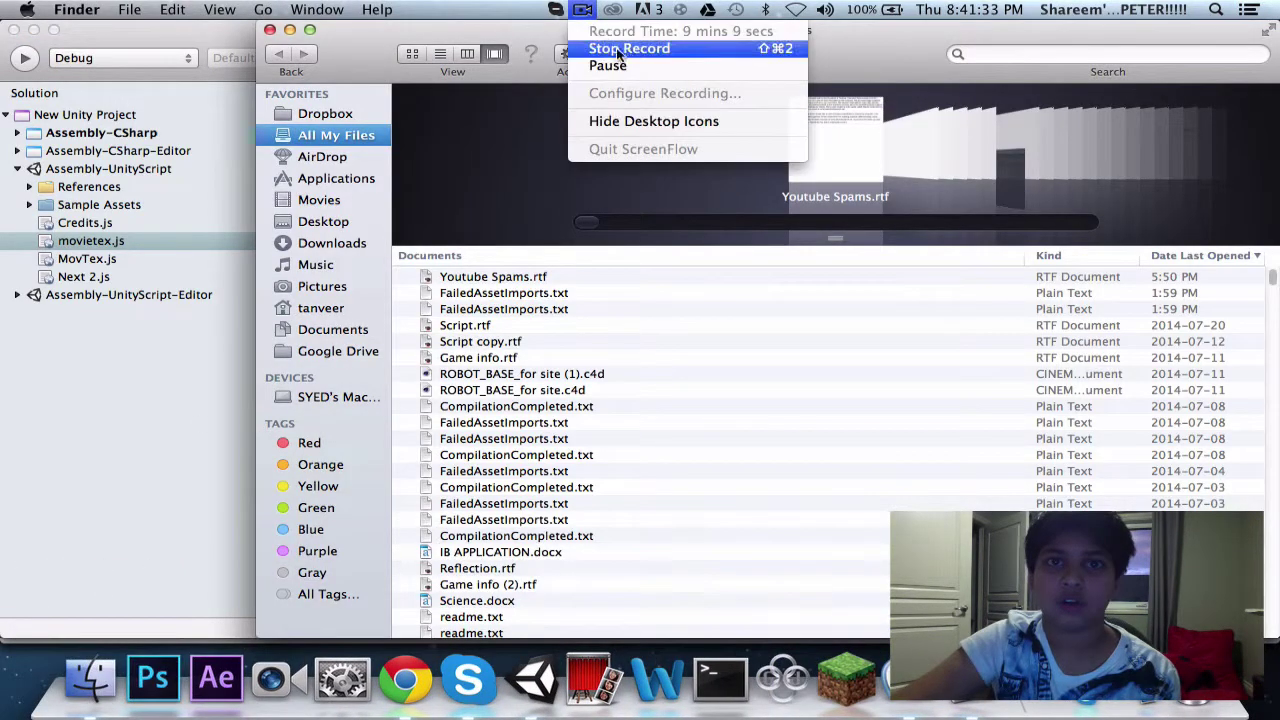